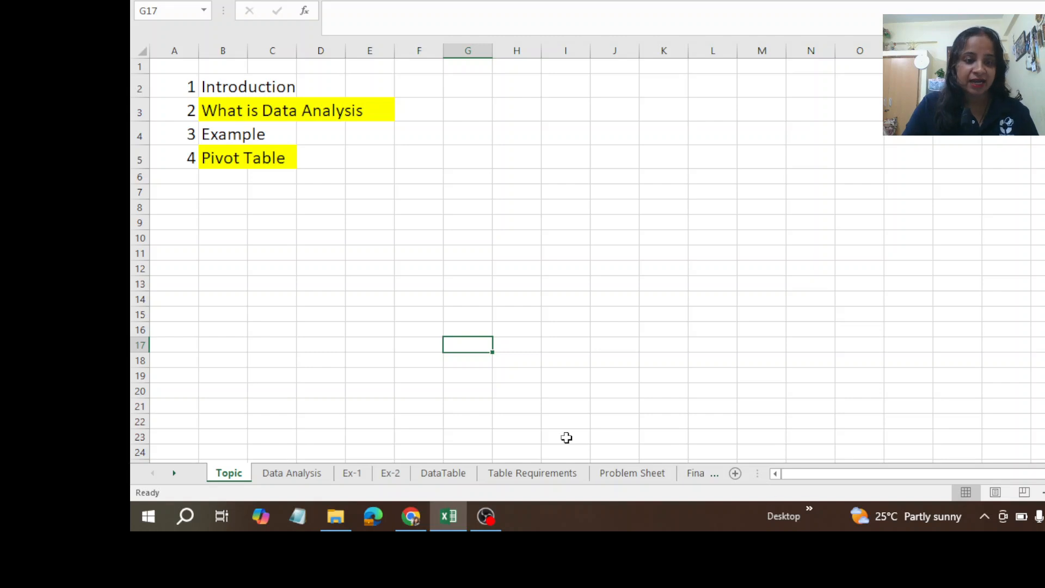
Step: Review the Topic and Data Analysis sheets, followed by the Ex-1 and Ex-2 example sheets
left_click(293, 473)
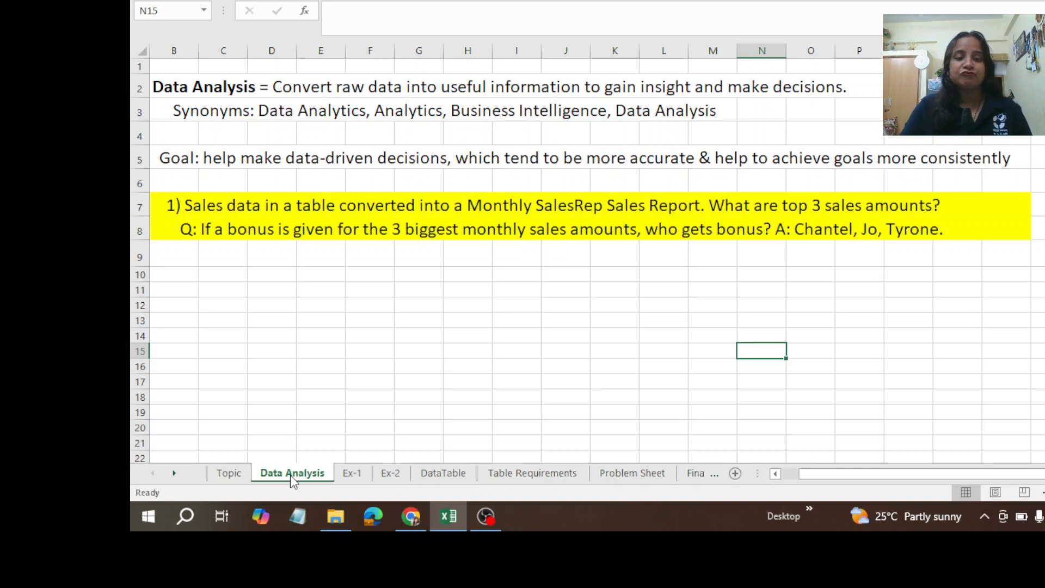
left_click(238, 472)
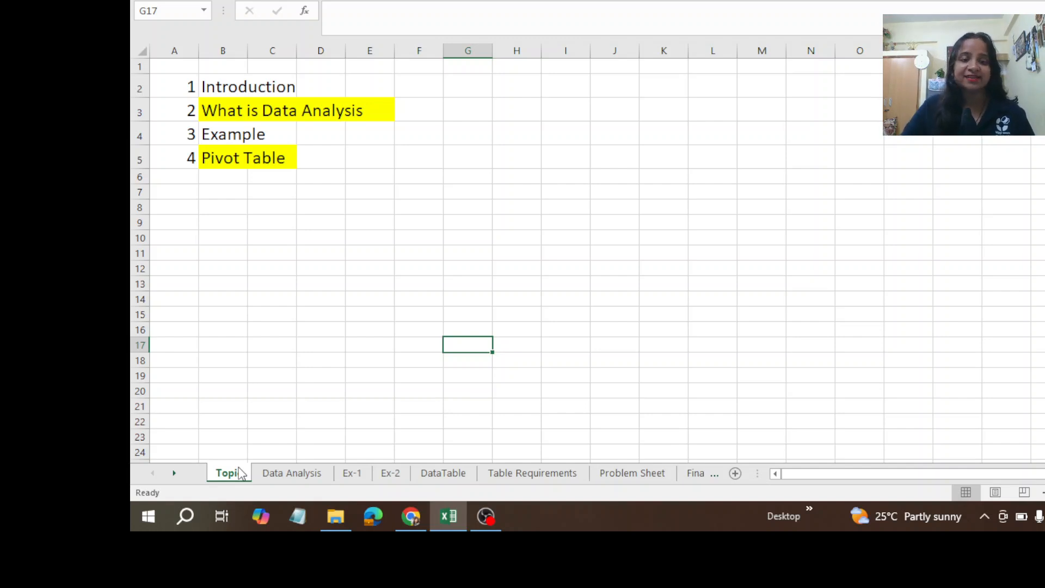
left_click(292, 474)
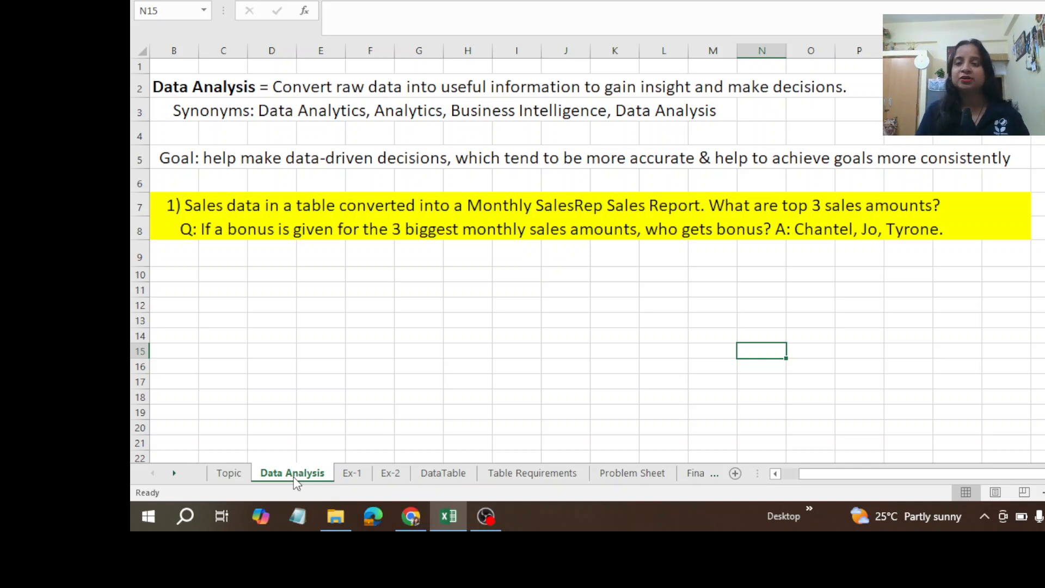
left_click(353, 474)
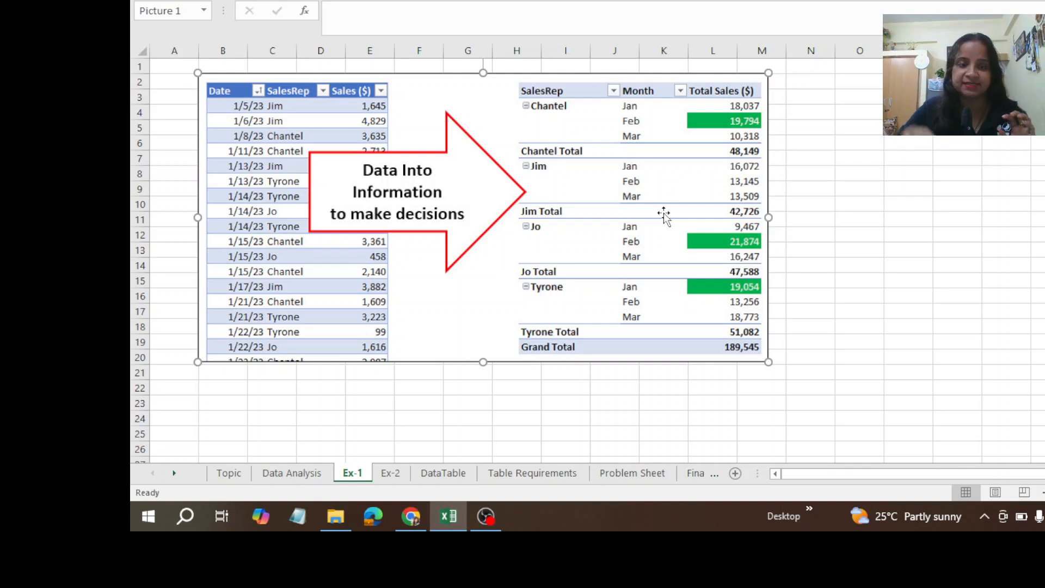
left_click(388, 473)
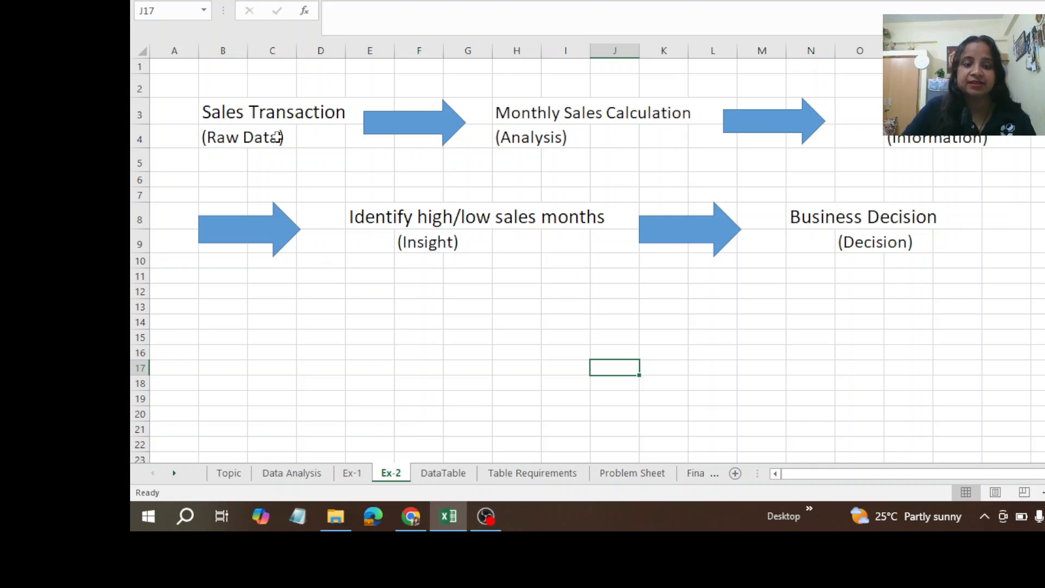
Step: Preview the Problem Sheet, Final Report, DataTable and Table Requirements worksheets, and return to Ex-2
left_click(629, 474)
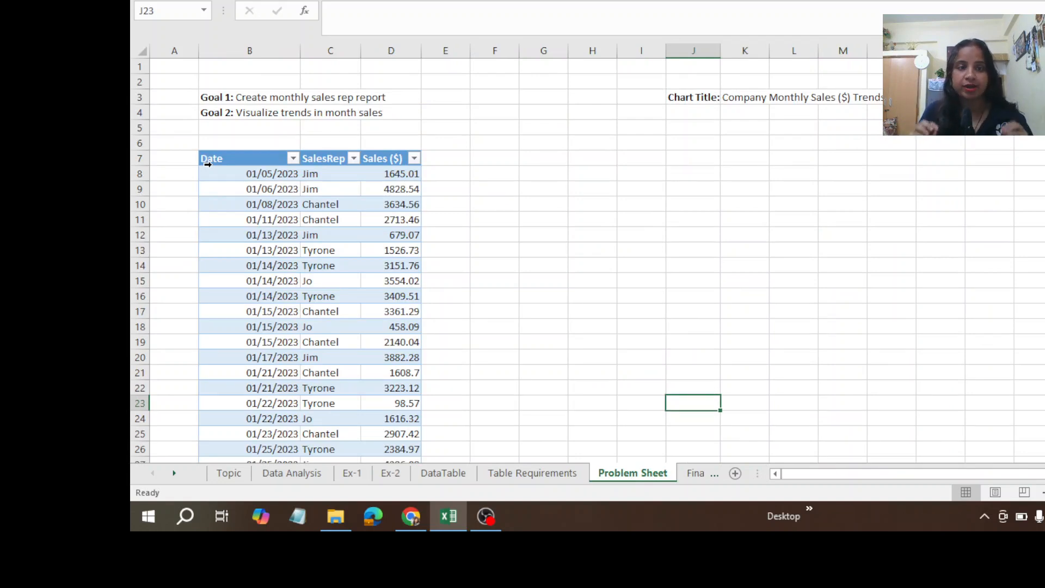
left_click(697, 474)
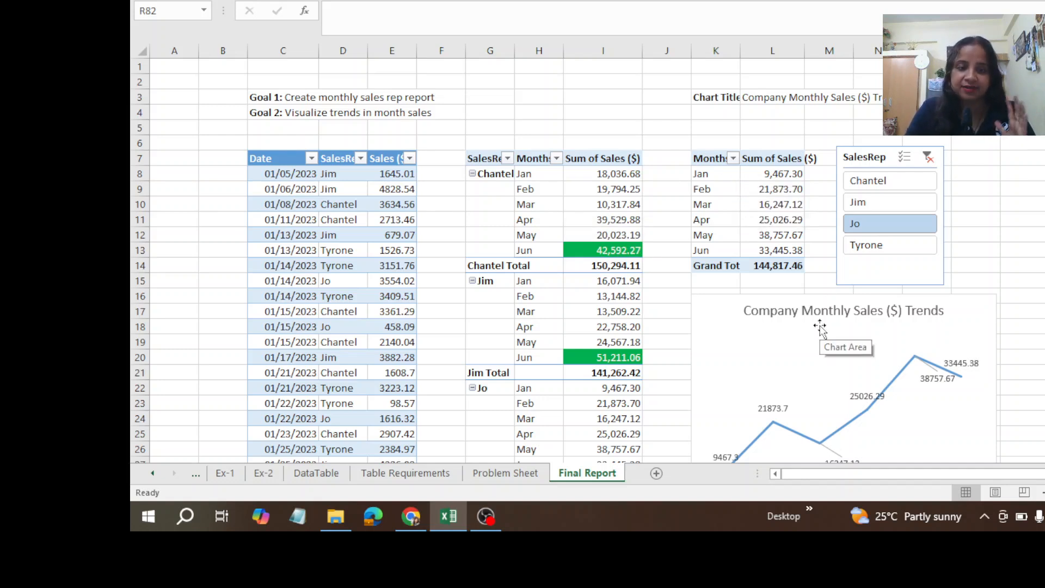
left_click(310, 477)
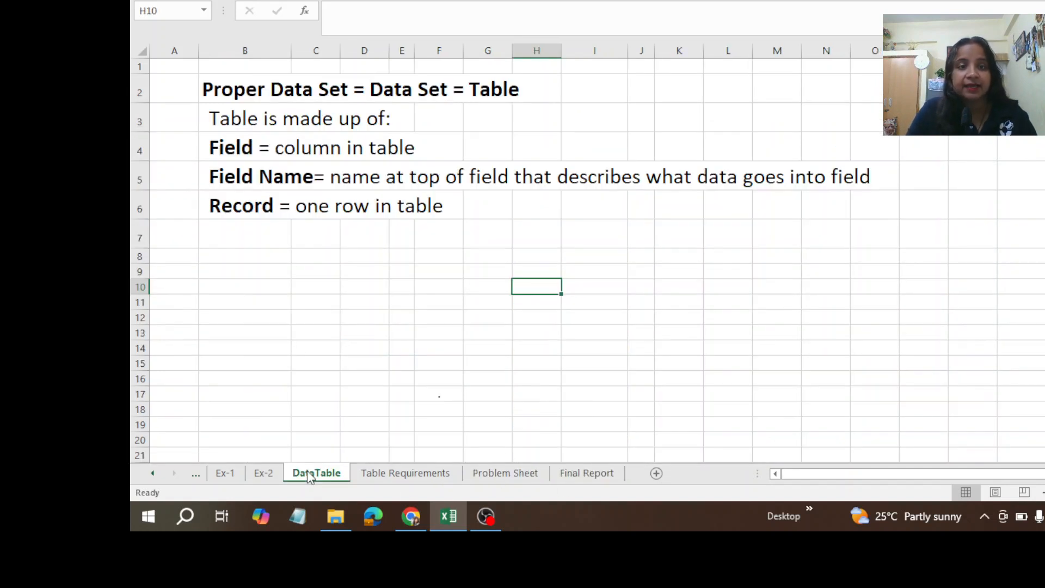
left_click(394, 476)
left_click(264, 476)
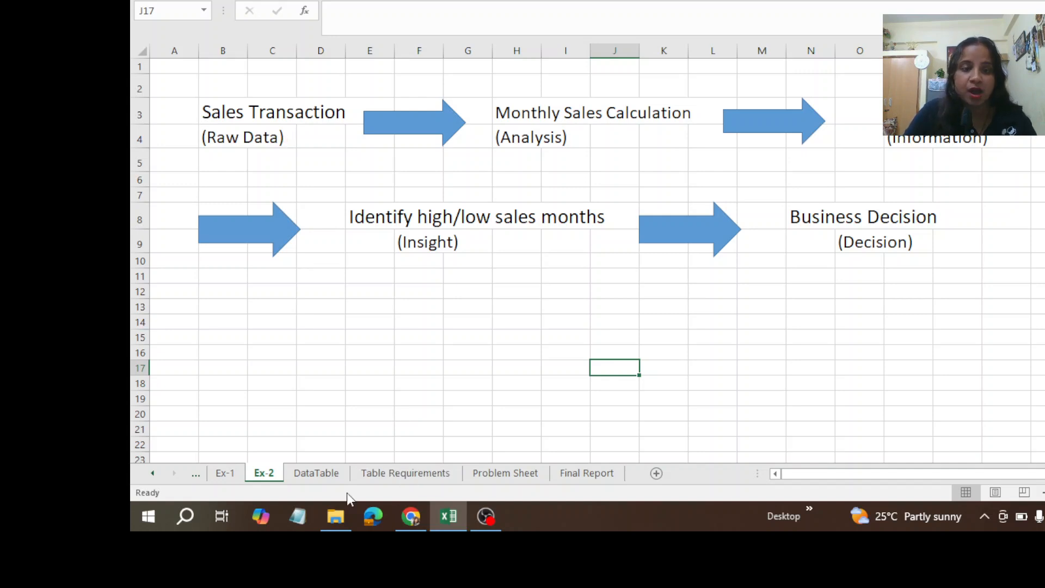
Step: Review the definitions on the DataTable sheet and the Date, Person and Sales field names on Table Requirements
left_click(314, 477)
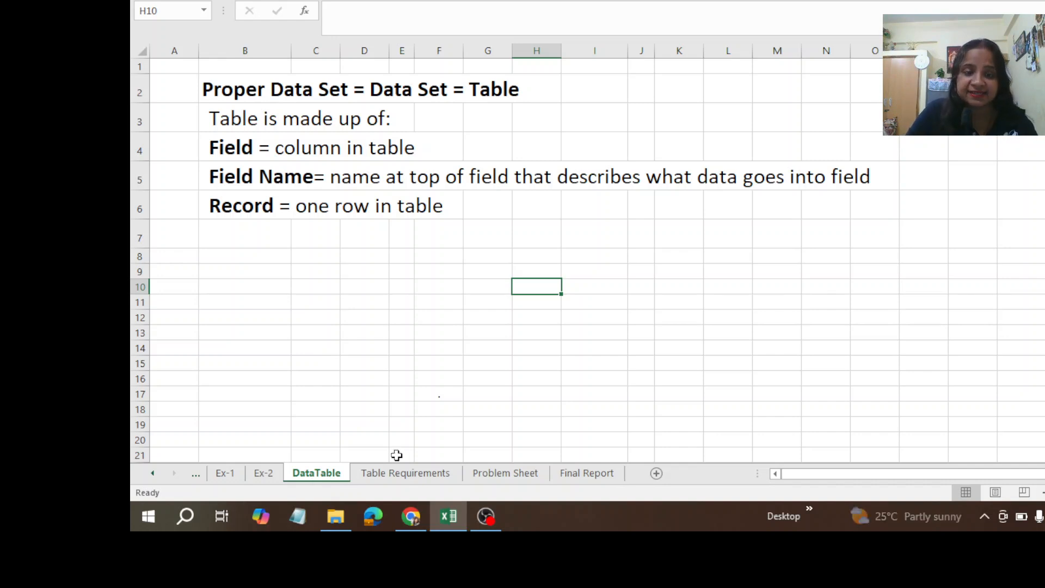
left_click(407, 475)
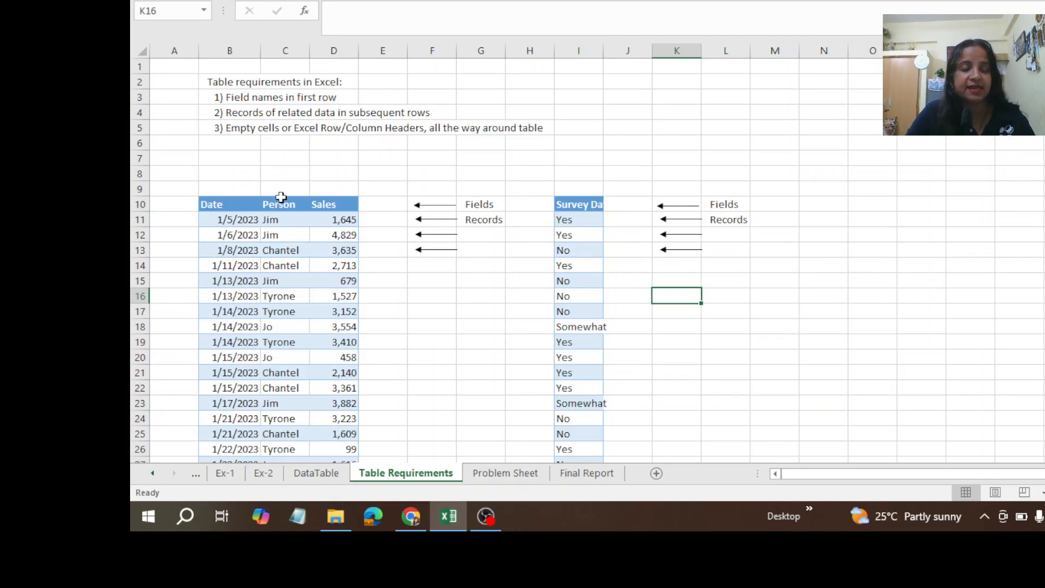
left_click(217, 203)
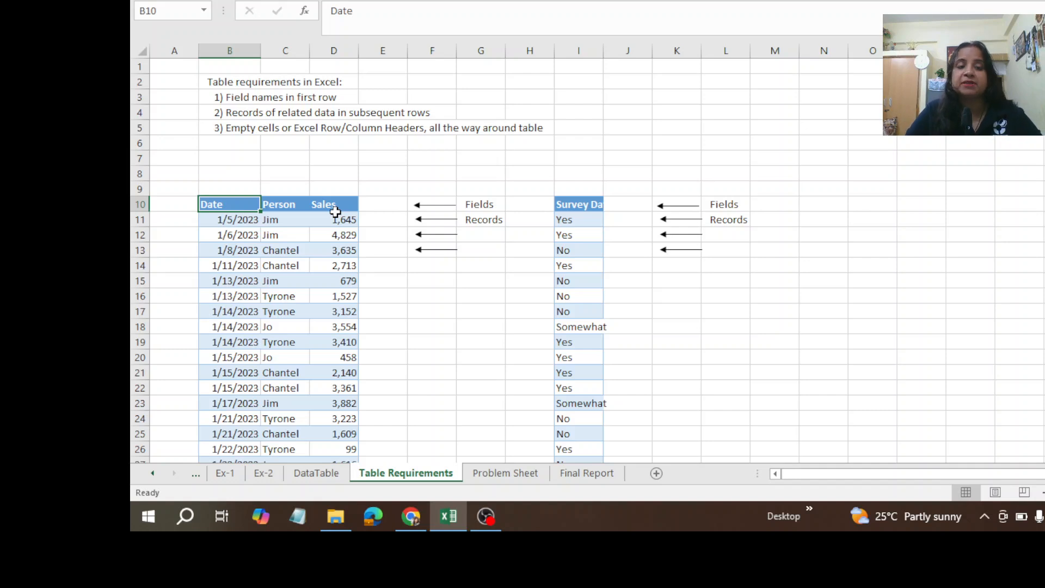
left_click_drag(243, 205, 333, 205)
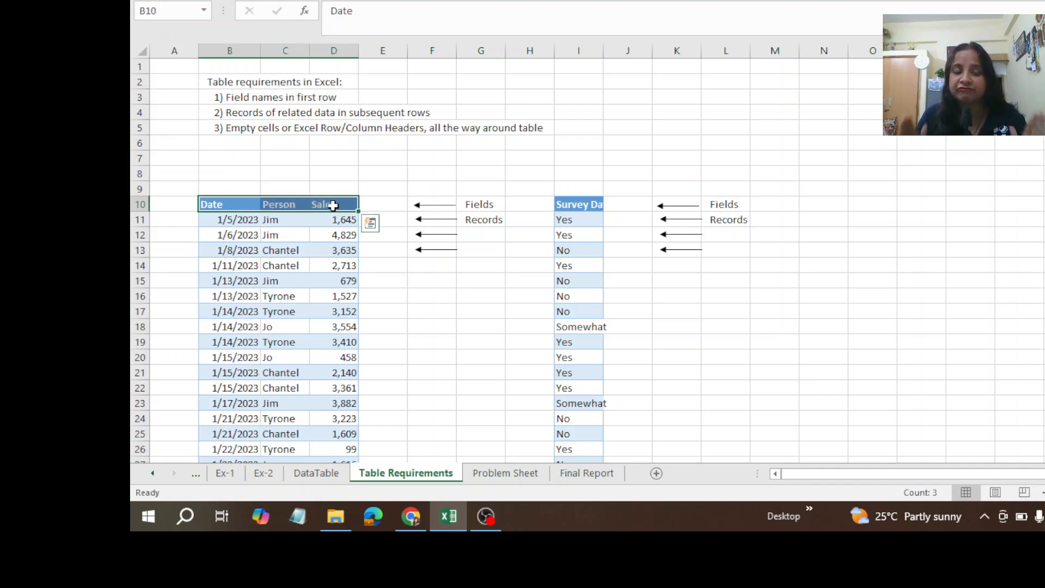
left_click(231, 201)
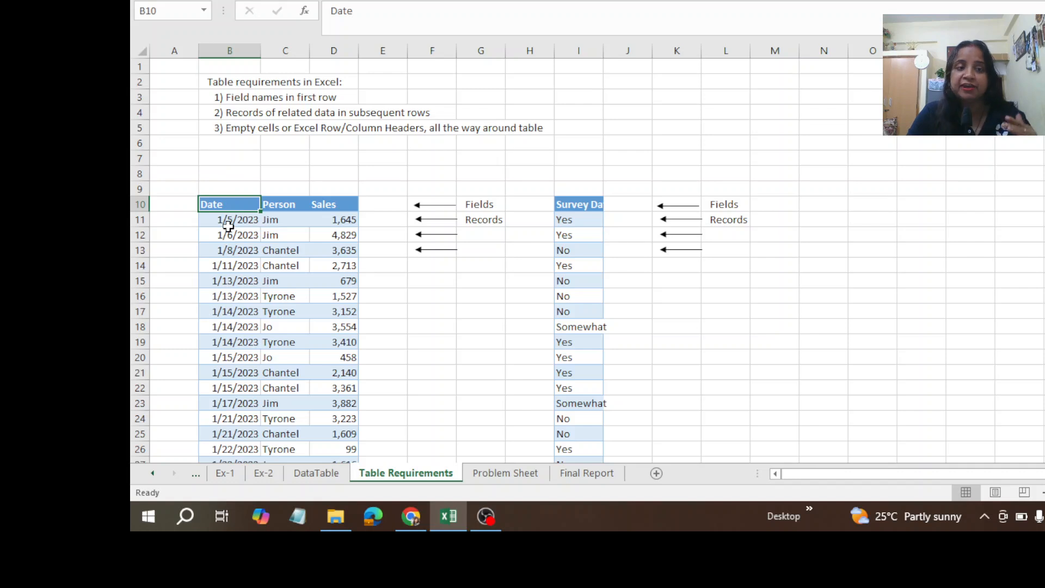
Step: Examine the records in the Date column of the sales table on the Table Requirements sheet
key("Down")
key("Down")
key("Down")
key("Down")
key("Down")
key("Down")
key("Down")
key("Down")
key("Down")
key("Down")
key("Down")
key("Down")
key("Down")
key("Down")
key("Down")
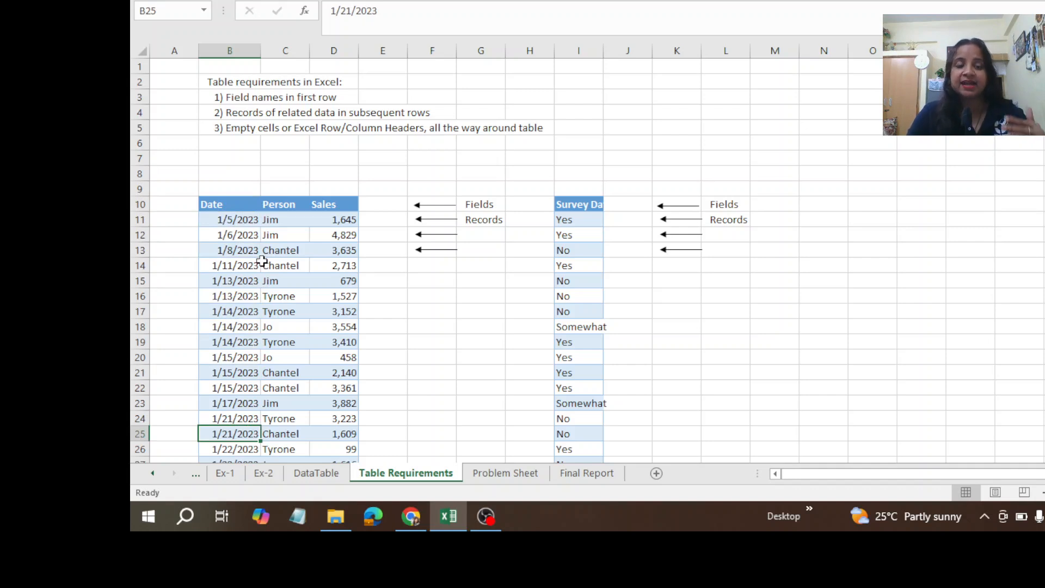
key("Up")
key("Up")
key("Up")
key("Up")
key("Up")
key("Up")
key("Up")
key("Up")
key("Up")
key("Up")
key("Up")
key("Up")
key("Up")
key("Up")
key("Up")
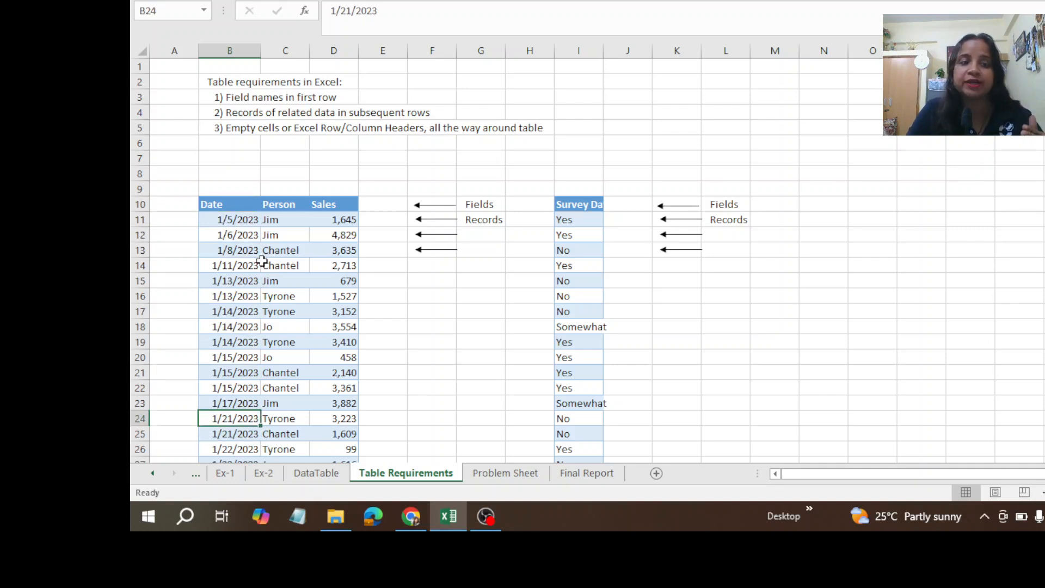
Step: Examine the Person and Sales columns of the sales table from their field names into the records
key("Right")
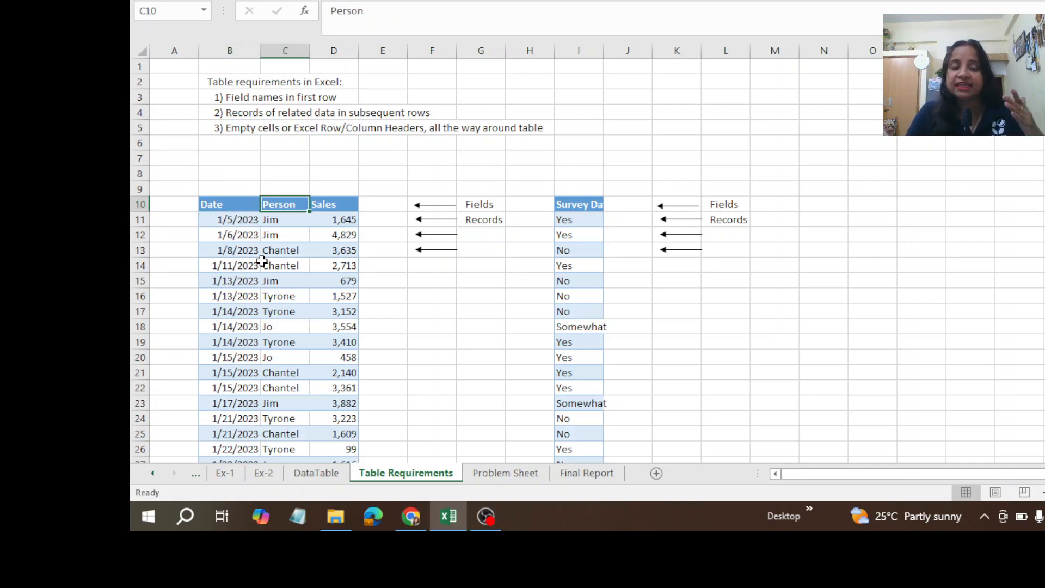
key("Down")
key("Down")
key("Down")
key("Down")
key("Down")
key("Down")
key("Down")
key("Down")
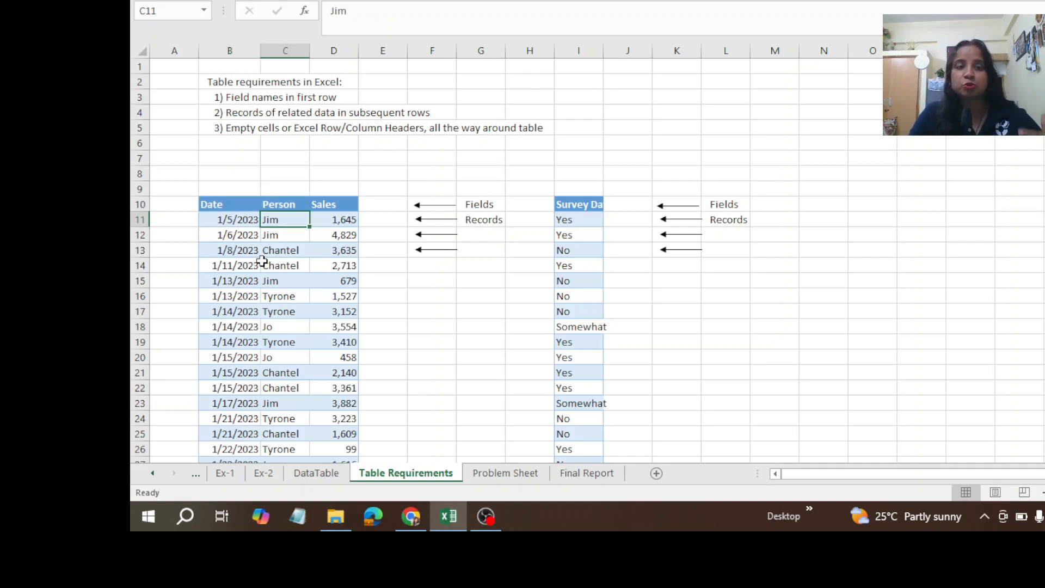
key("Up")
key("Up")
key("Up")
key("Up")
key("Up")
key("Up")
key("Up")
key("Up")
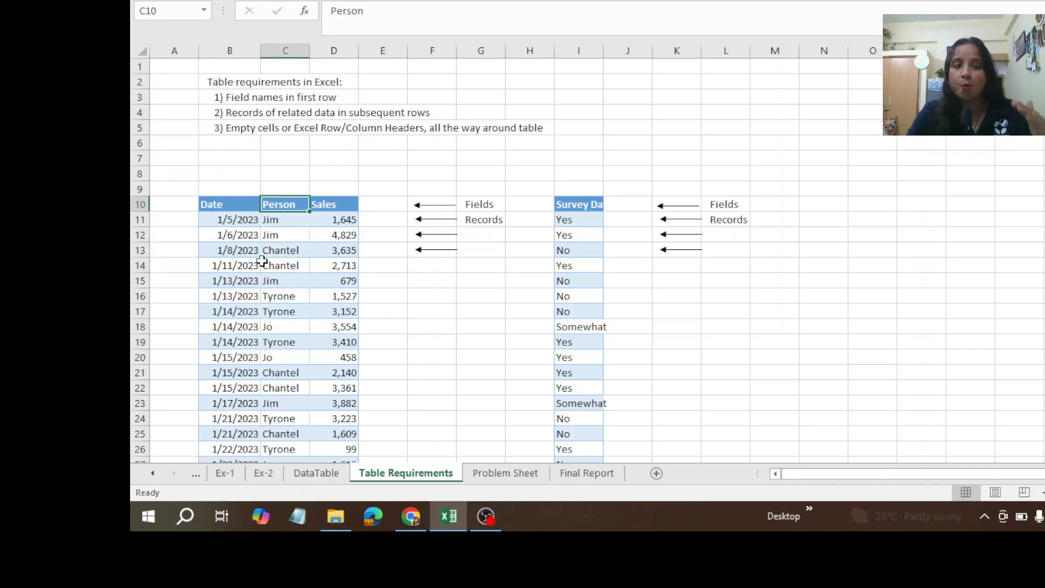
key("Right")
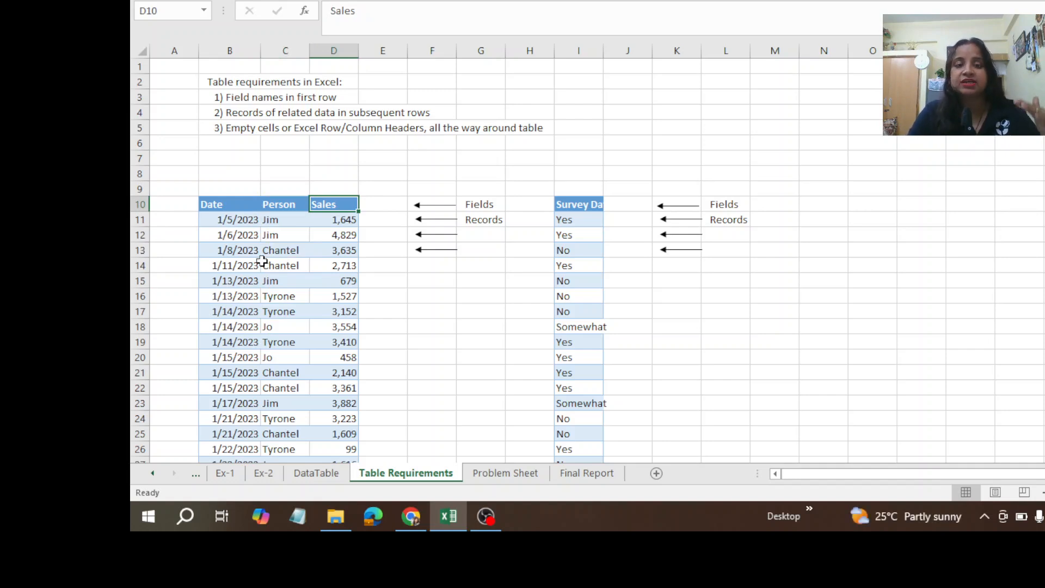
key("Down")
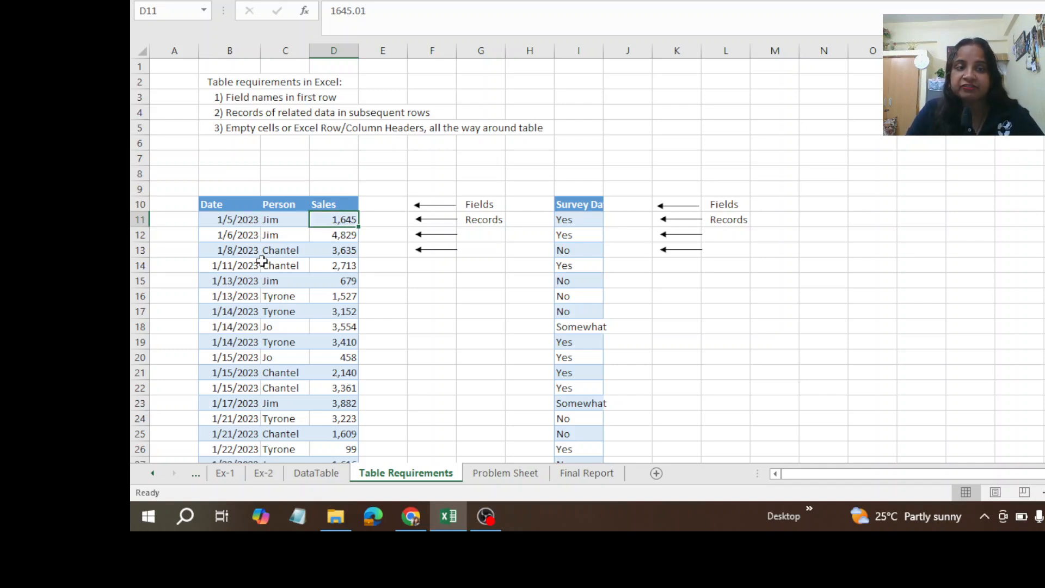
Step: Examine the first record across all three fields, and inspect the empty column A cells beside the table
key("Left")
key("Left")
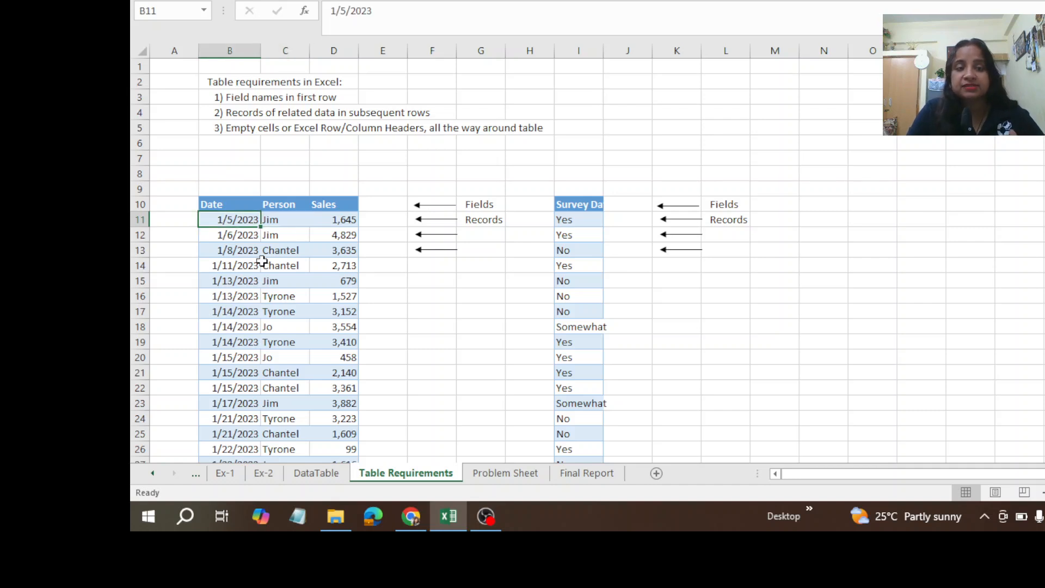
key("Right")
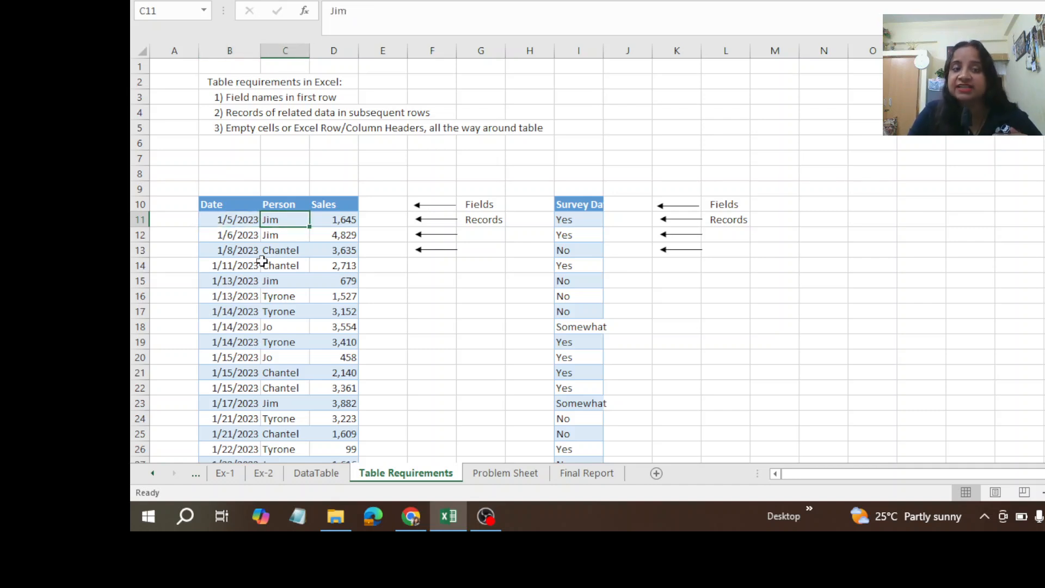
key("Right")
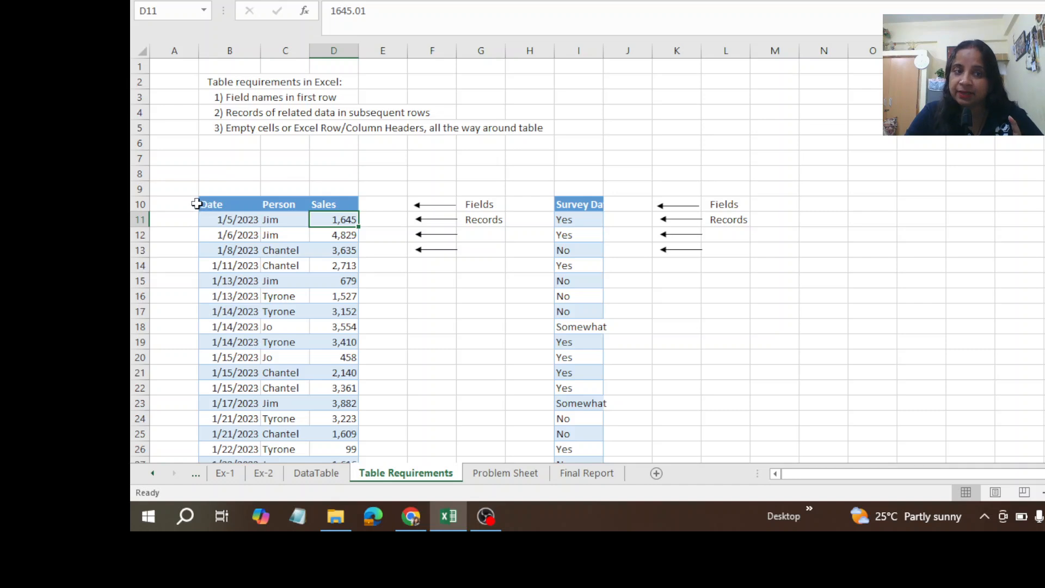
left_click(228, 205)
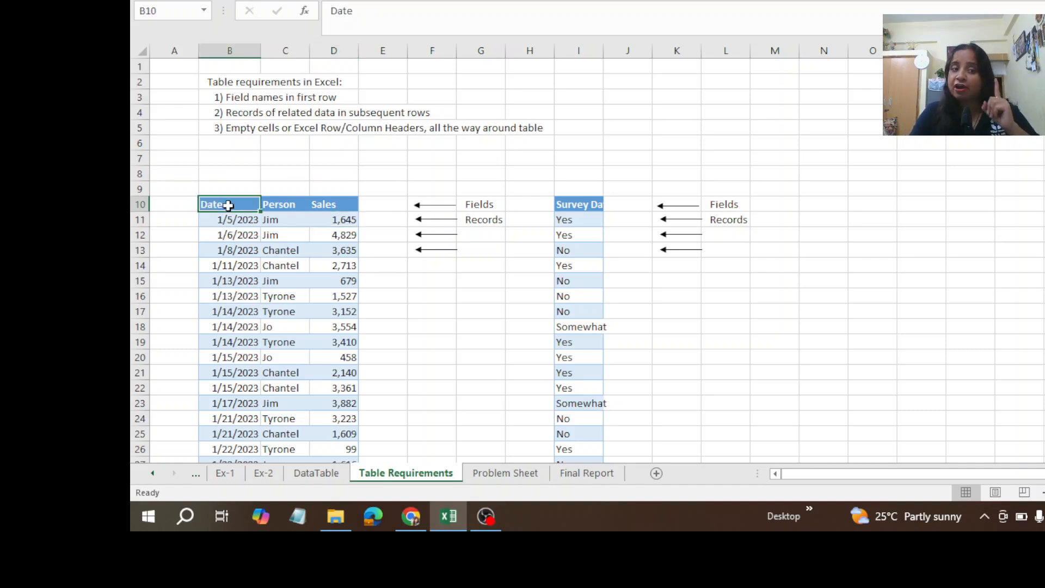
key("Down")
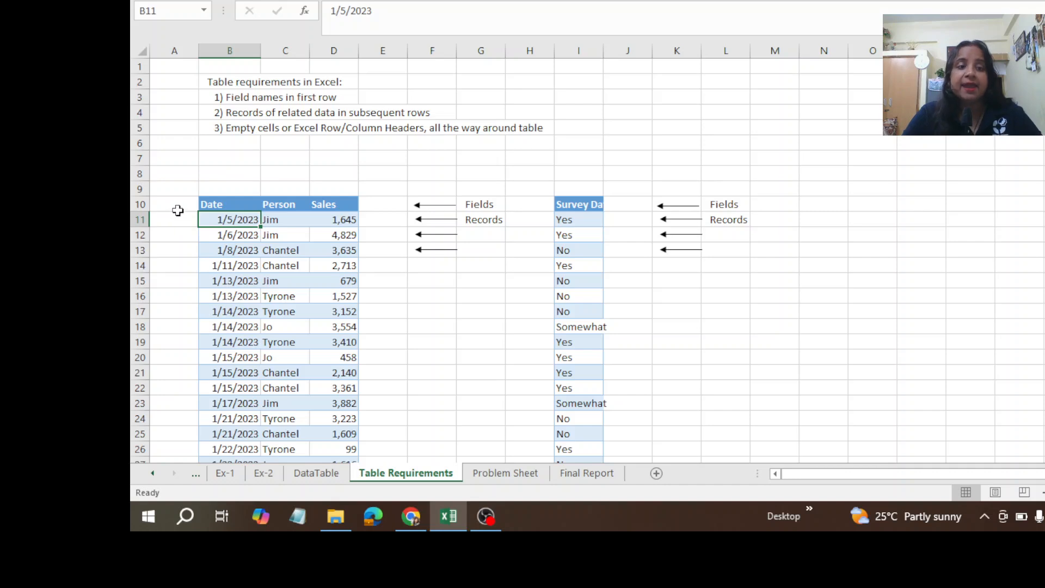
left_click_drag(177, 209, 187, 414)
left_click_drag(205, 178, 381, 403)
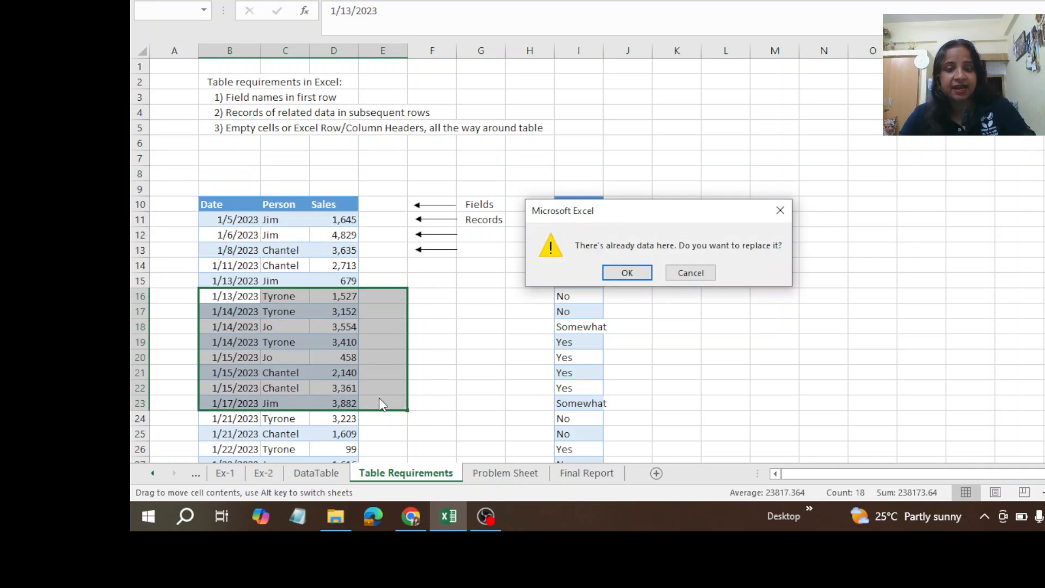
left_click(780, 210)
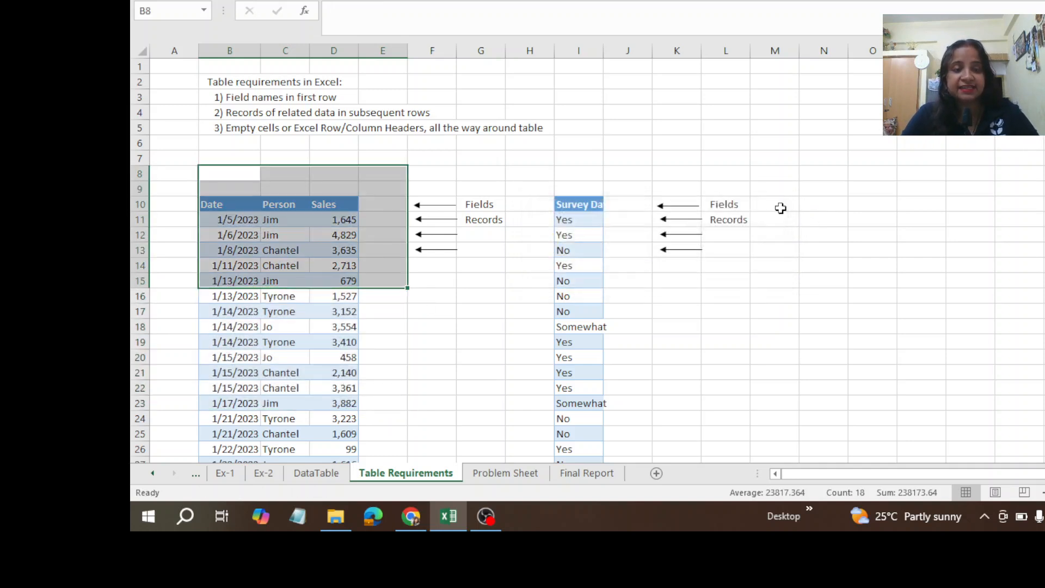
left_click(520, 278)
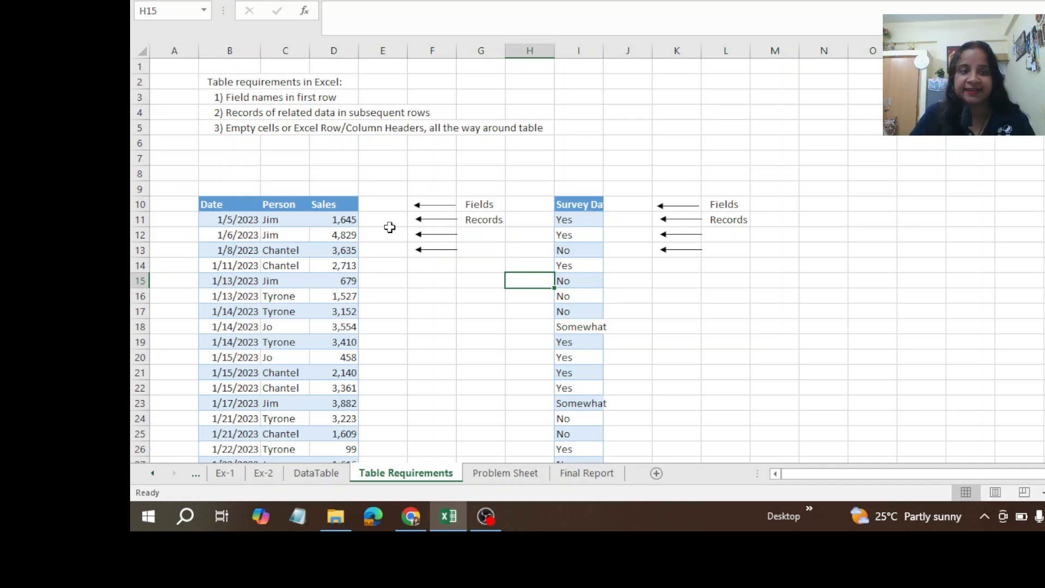
Step: Inspect the empty cell B9 above the sales table and the Survey Data field name in I10
left_click(246, 190)
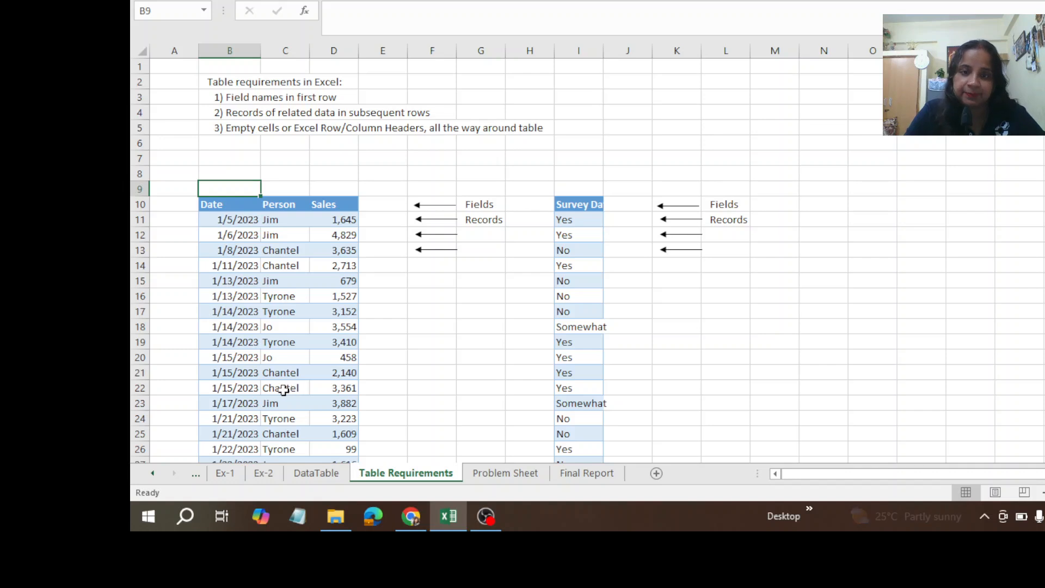
left_click(579, 203)
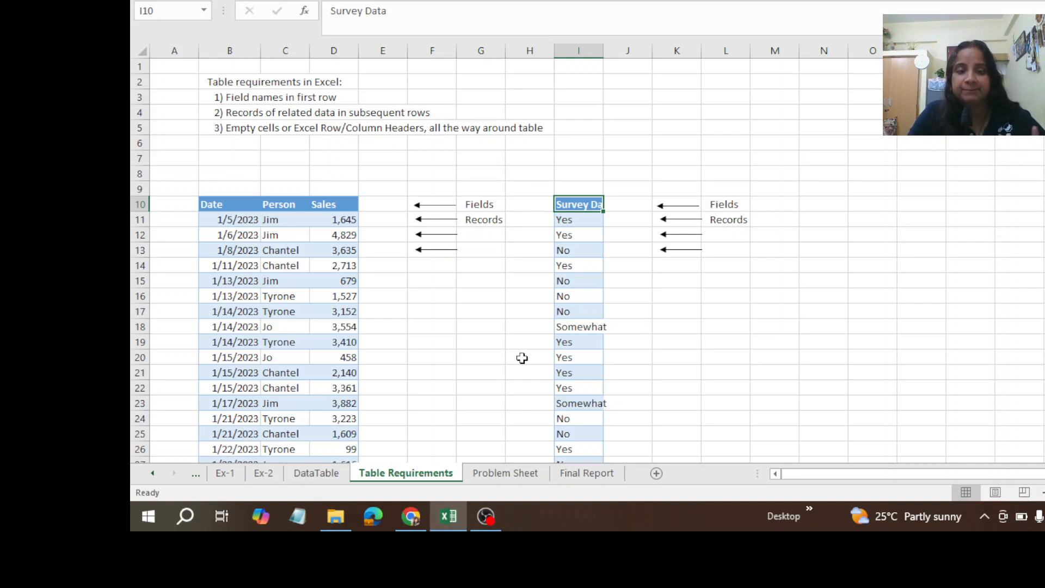
Step: Undo the last formatting changes to the definitions on the DataTable sheet, and return to the Problem Sheet
left_click(503, 476)
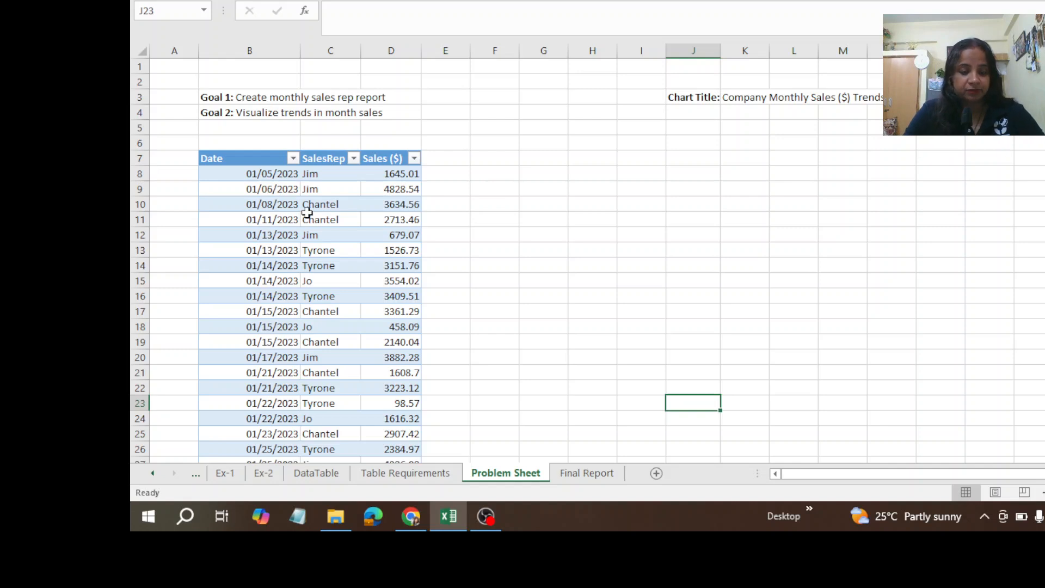
key("ctrl+Page_Up")
key("ctrl+Page_Up")
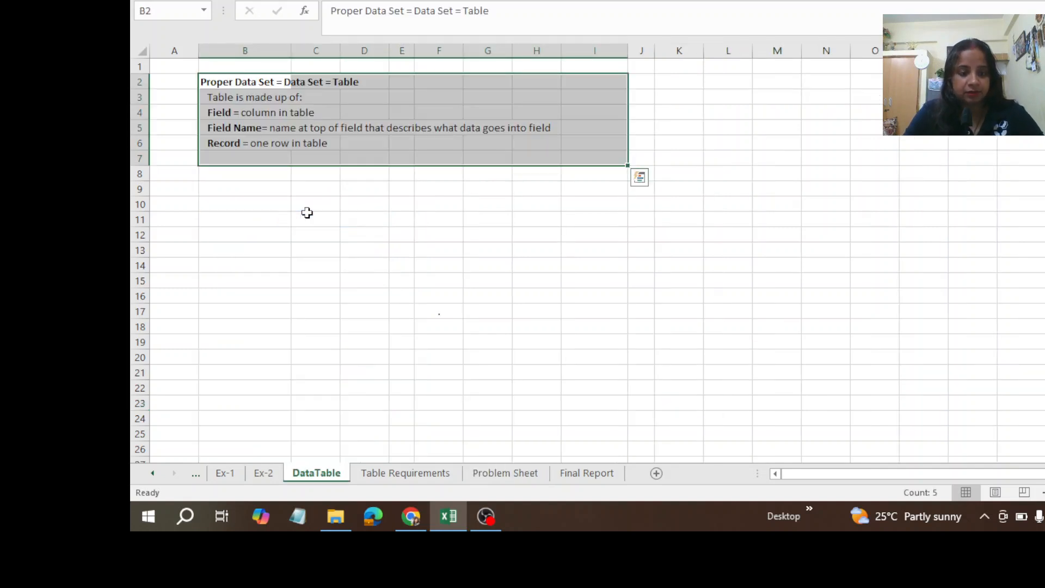
left_click(404, 474)
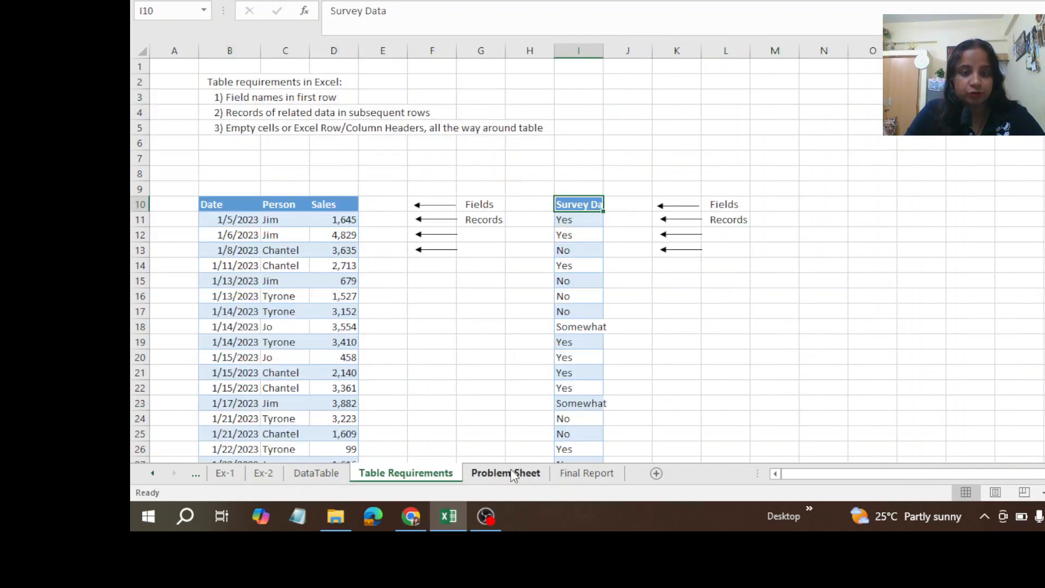
left_click(513, 475)
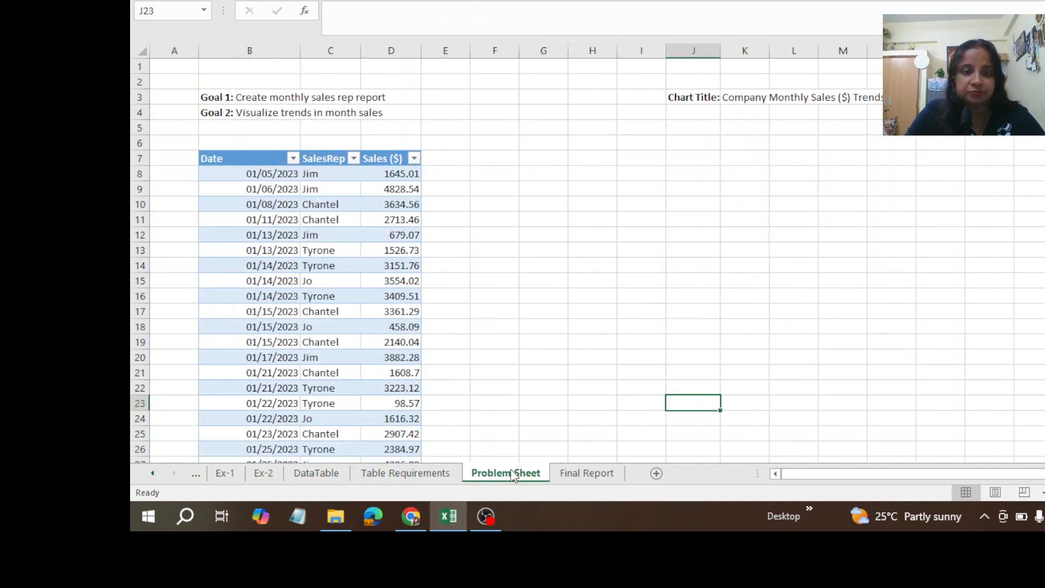
Step: View the Final Report sheet, and inspect the Date column of the sales table on the Problem Sheet
left_click(587, 475)
left_click(516, 475)
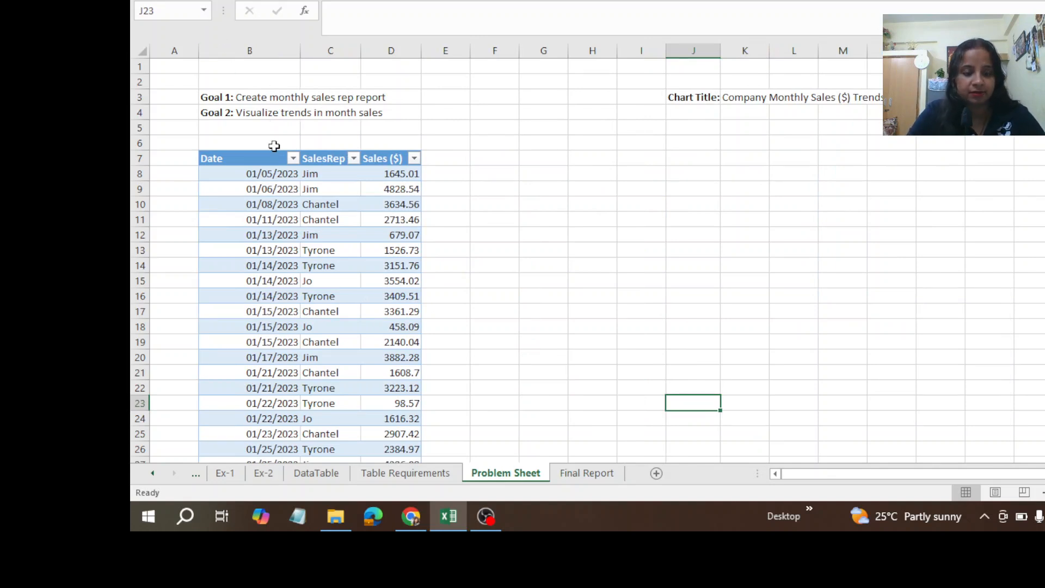
left_click(229, 151)
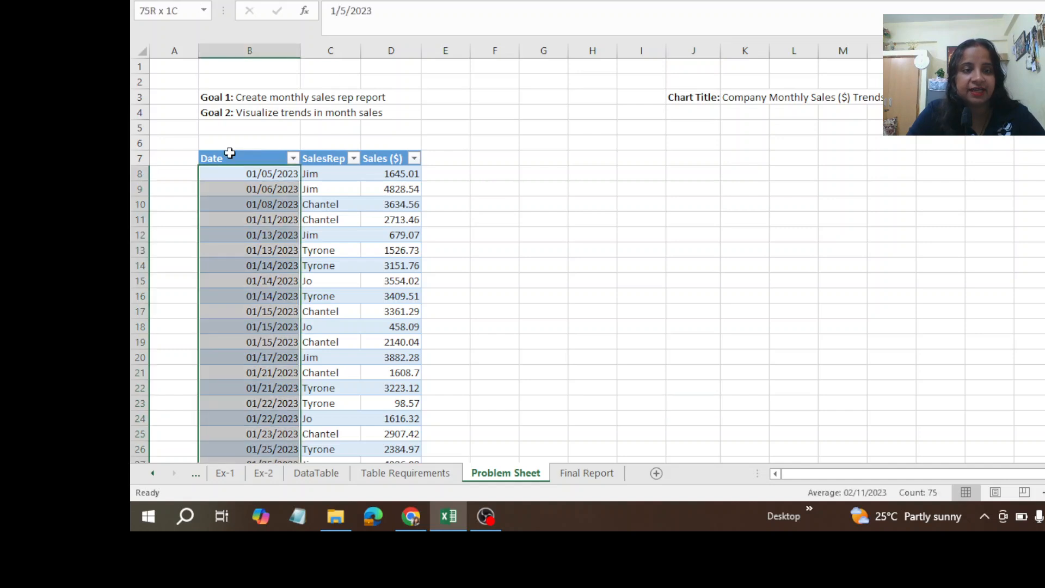
left_click(492, 174)
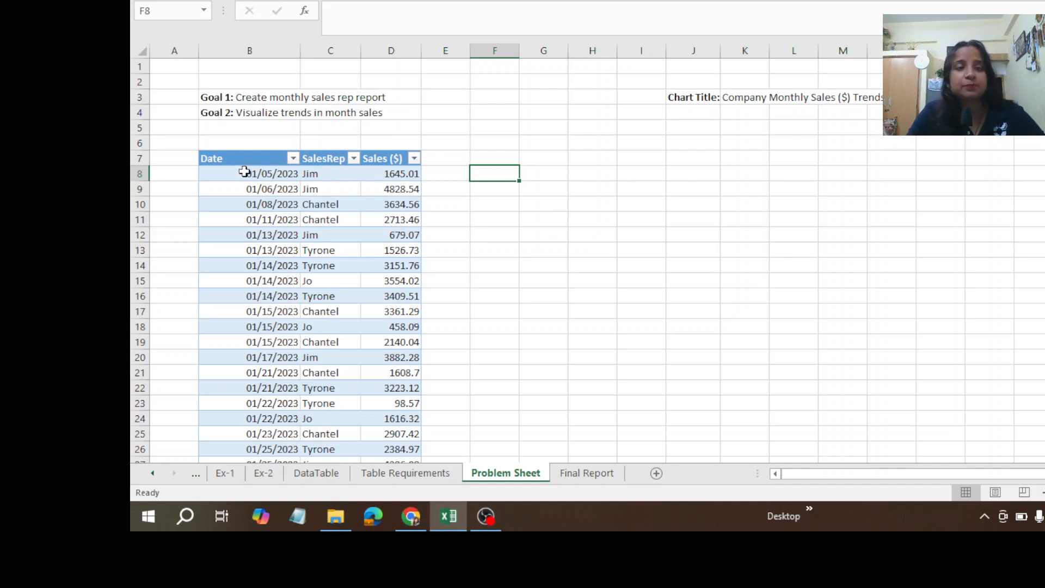
Step: Try copying the sales table range B7:D26 to I10, and undo the paste
left_click_drag(227, 159, 397, 449)
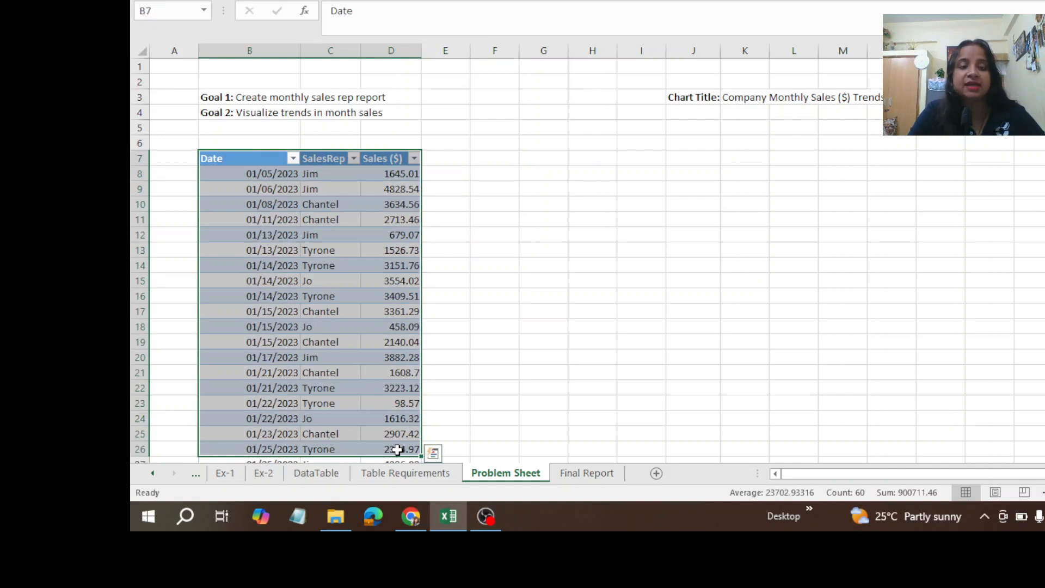
key("ctrl+c")
left_click(652, 200)
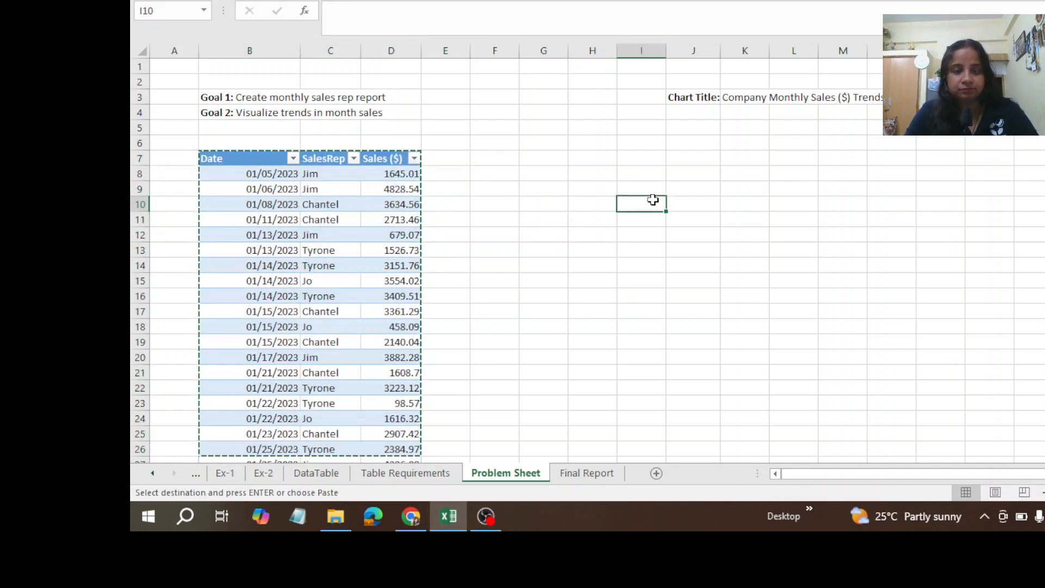
key("ctrl+v")
key("ctrl+z")
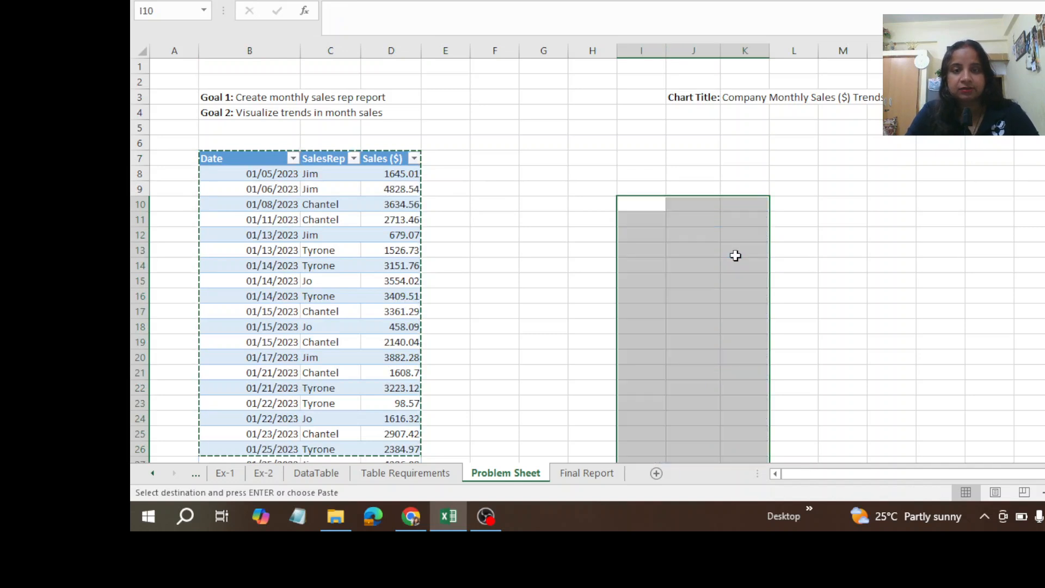
left_click(501, 222)
left_click(484, 255)
double_click(492, 171)
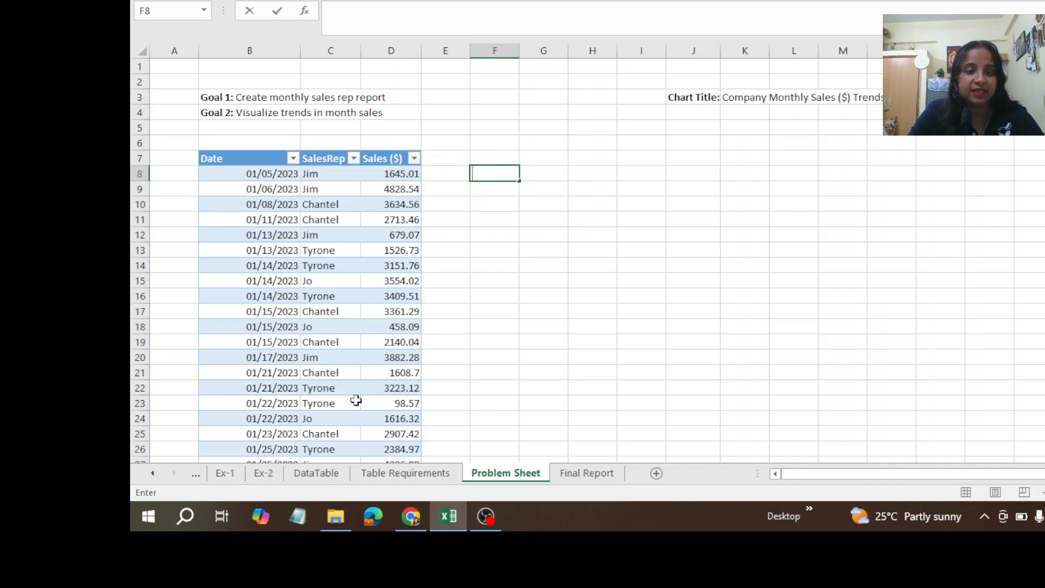
Step: Review the example, Data Analysis, DataTable, Table Requirements and Final Report sheets, and return to the Problem Sheet
left_click(223, 473)
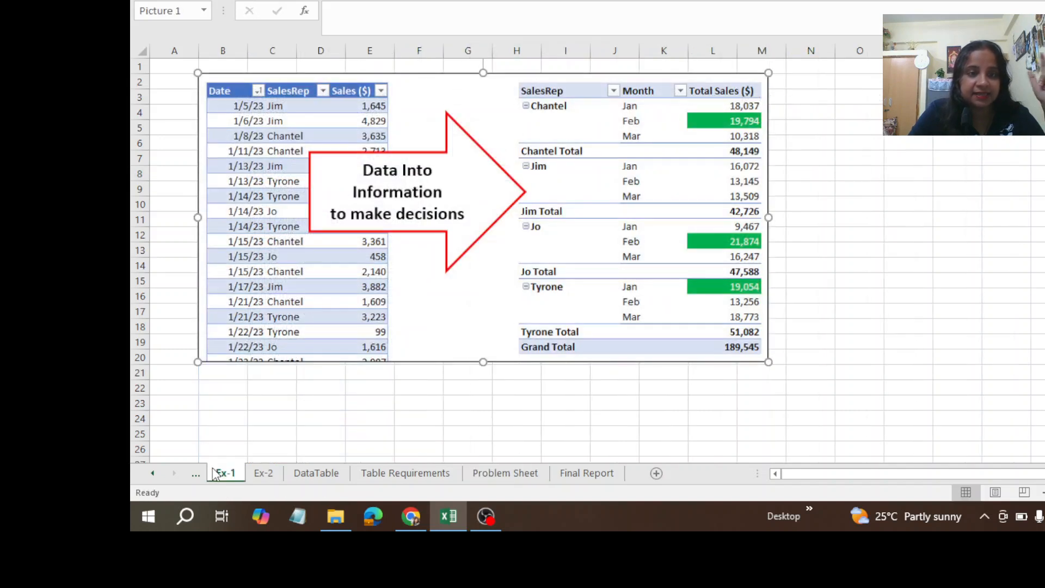
left_click(264, 473)
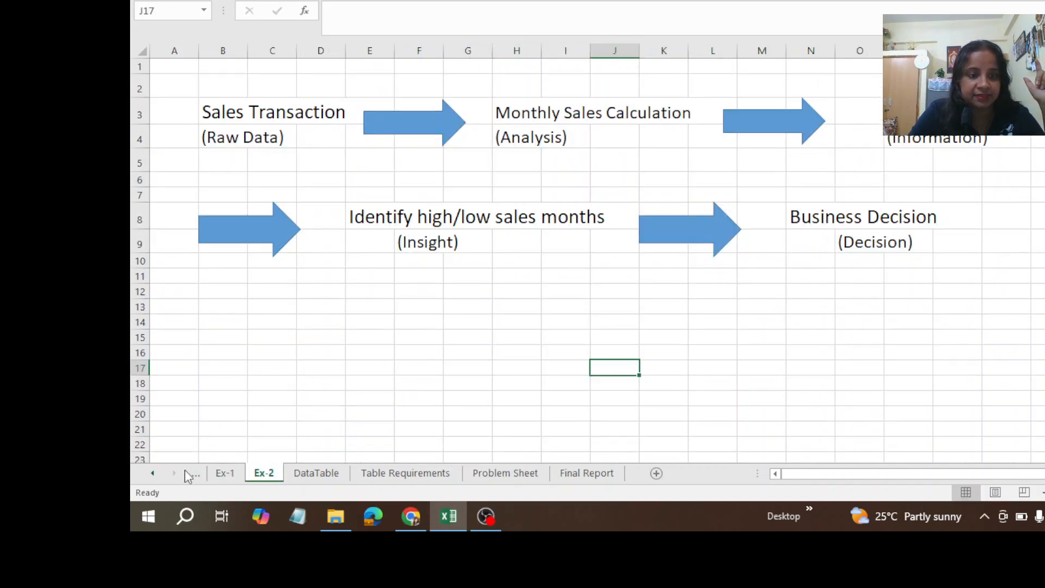
left_click(153, 473)
left_click(153, 474)
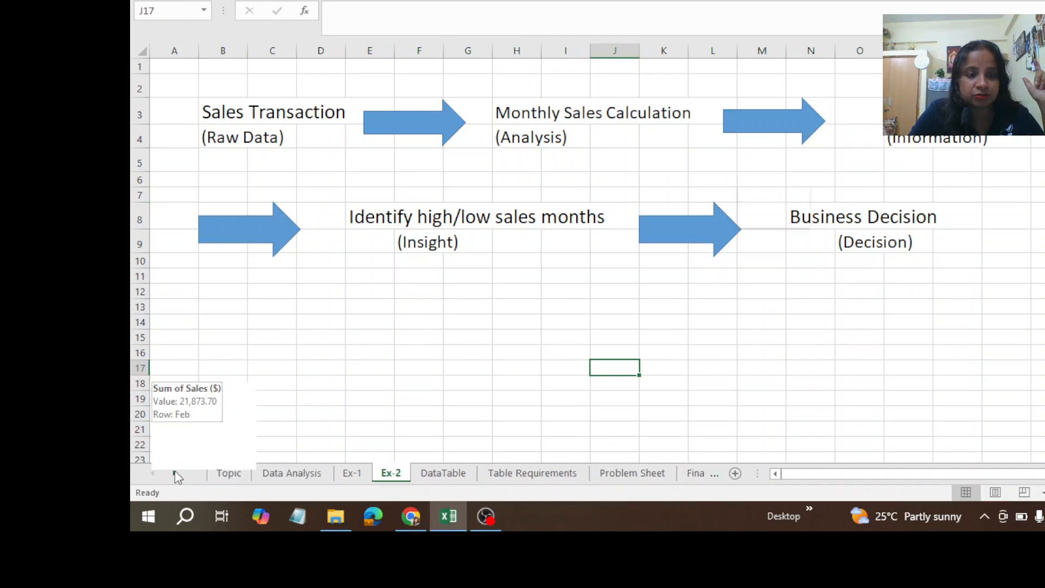
left_click(285, 477)
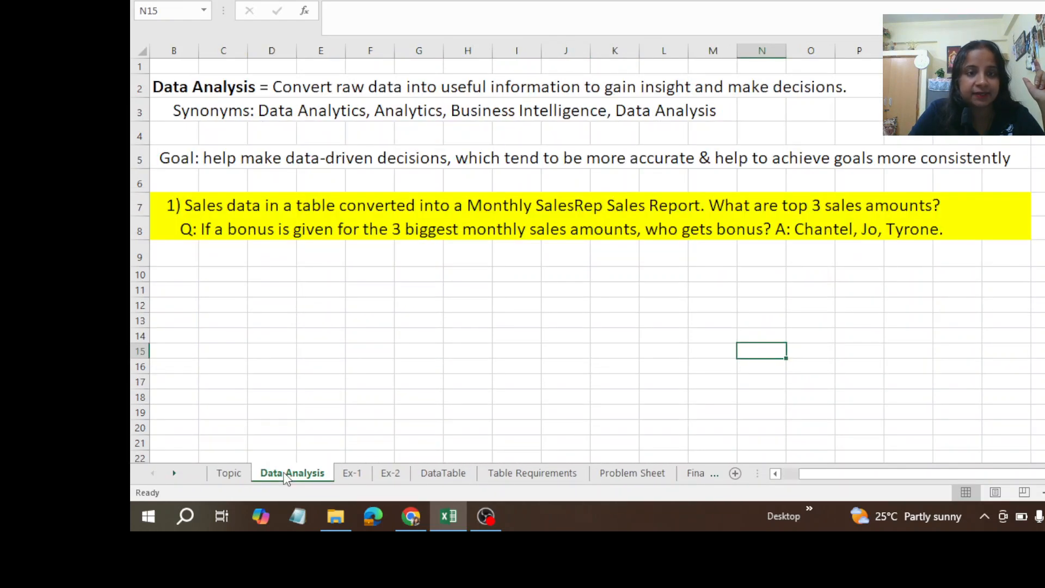
left_click(368, 475)
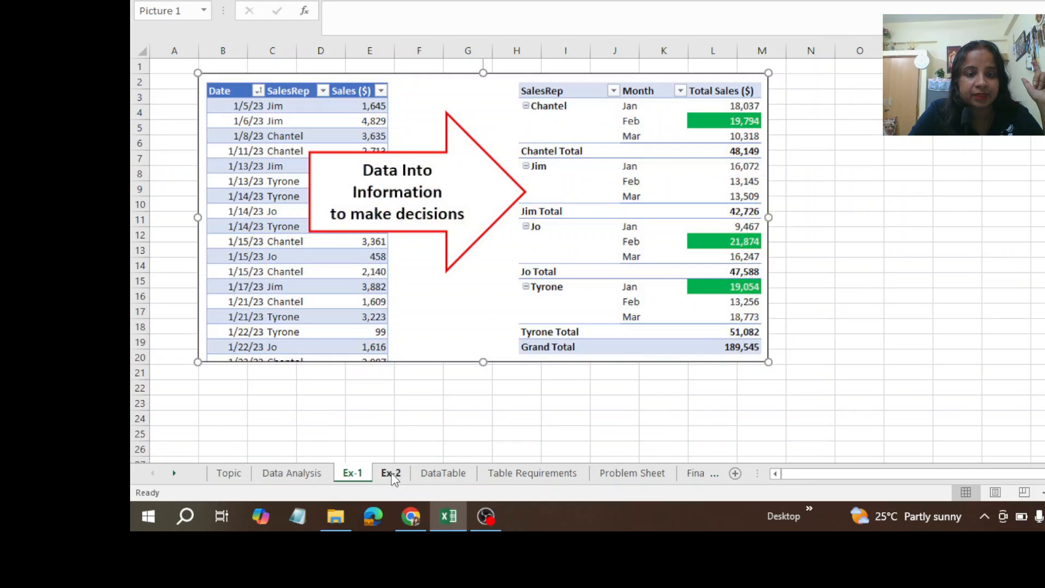
left_click(393, 477)
left_click(450, 474)
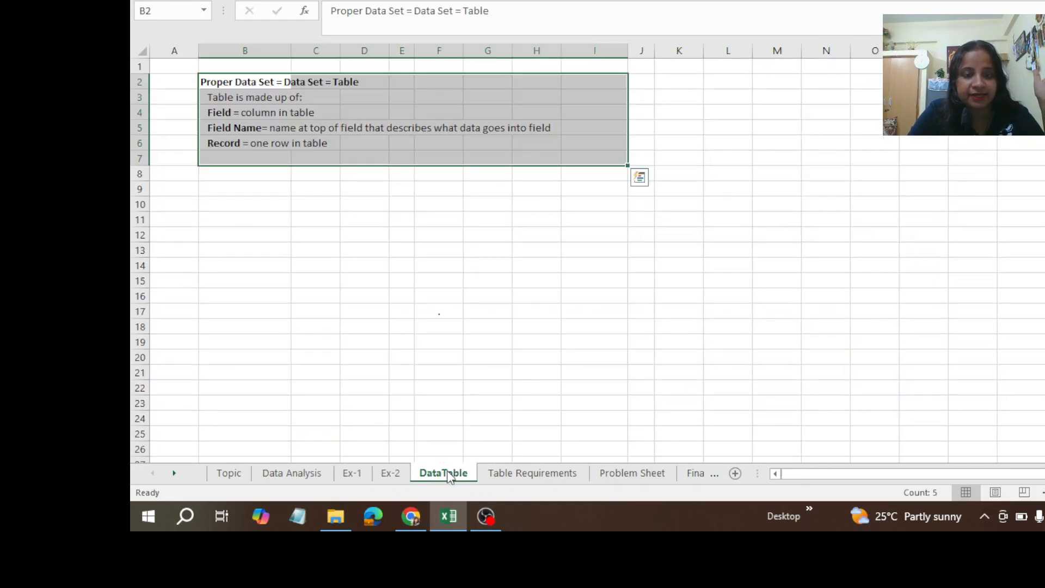
left_click(510, 475)
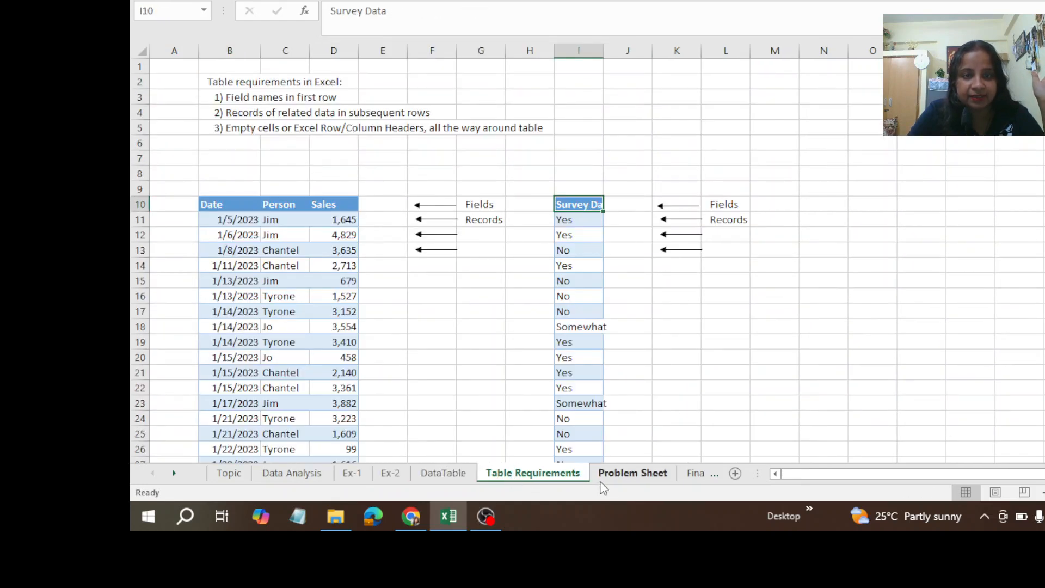
left_click(616, 477)
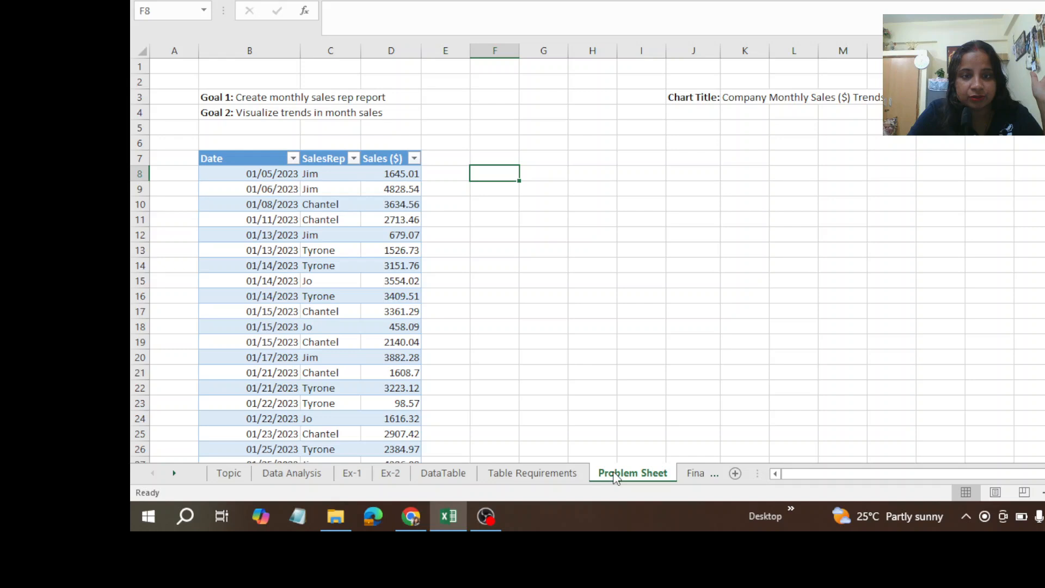
left_click(694, 473)
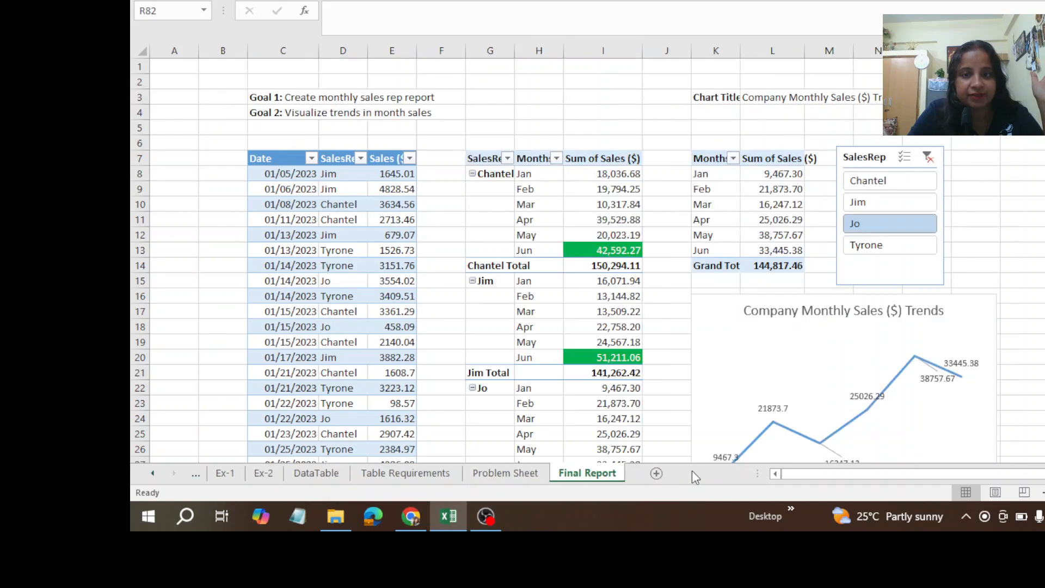
left_click(512, 478)
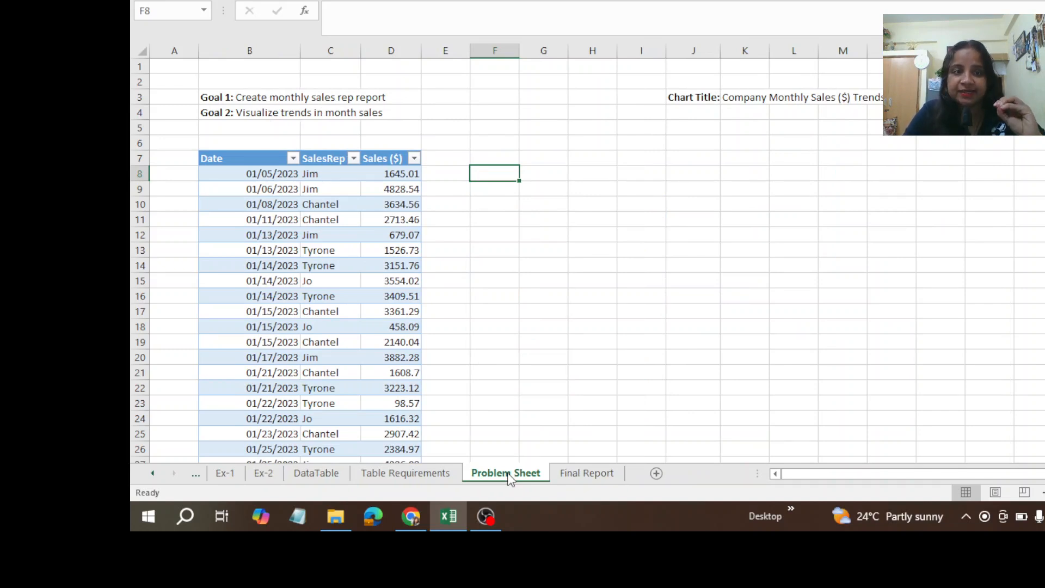
Step: Enter the field names Date in H8 and SalesRep in I8
left_click(593, 179)
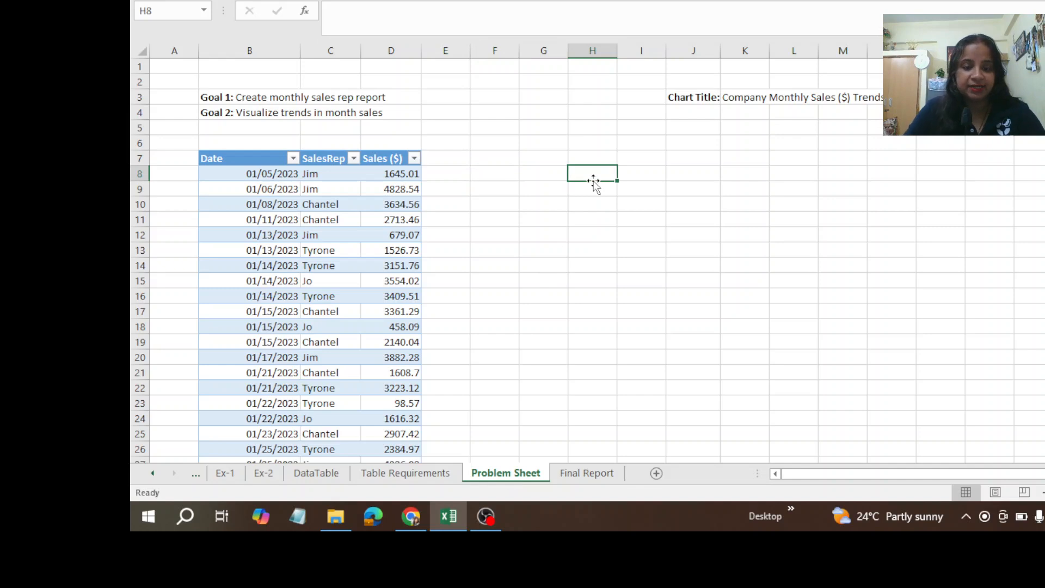
type("d")
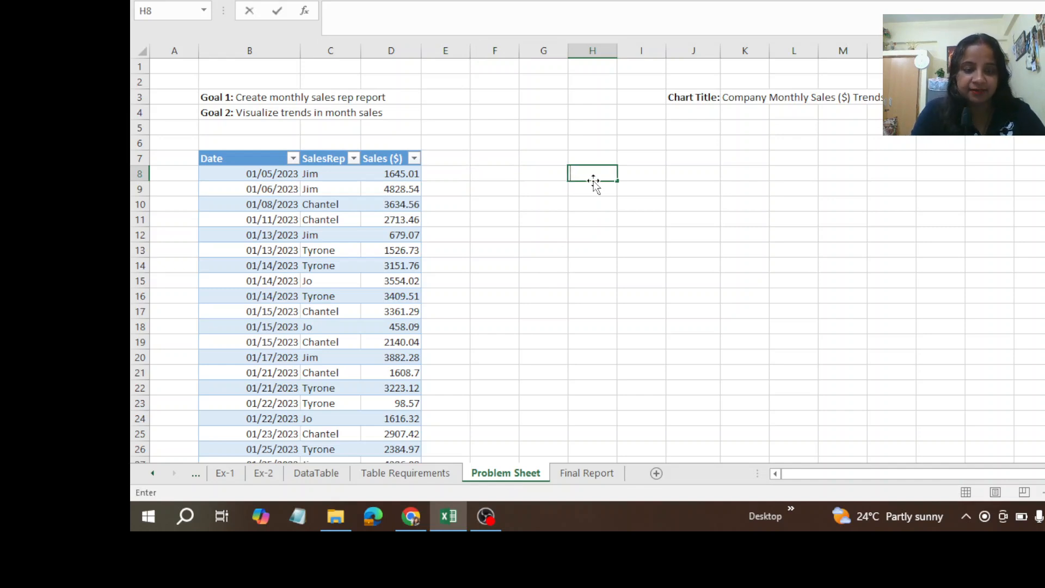
type("ate")
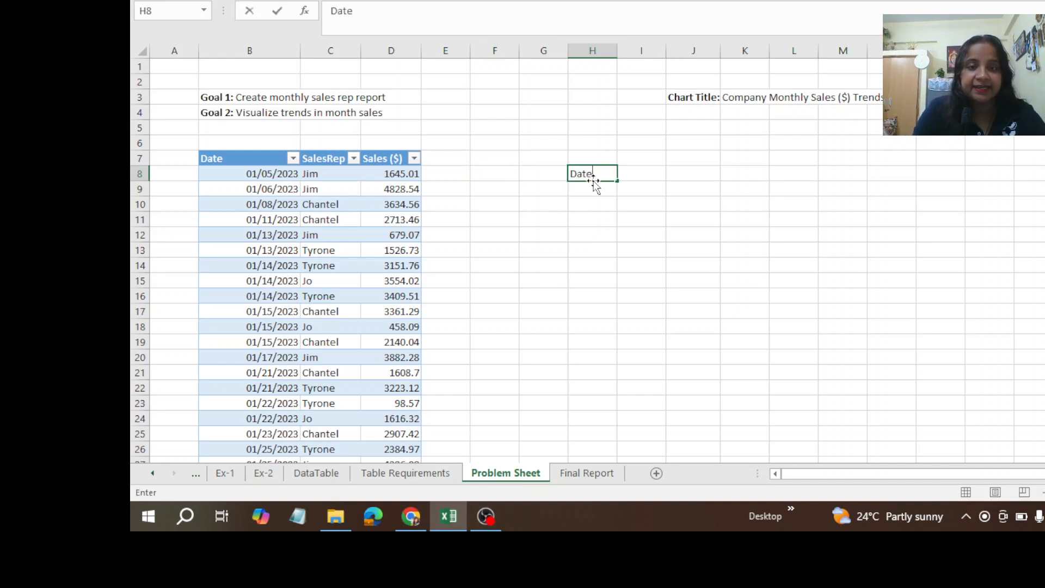
key("Tab")
type("Sa")
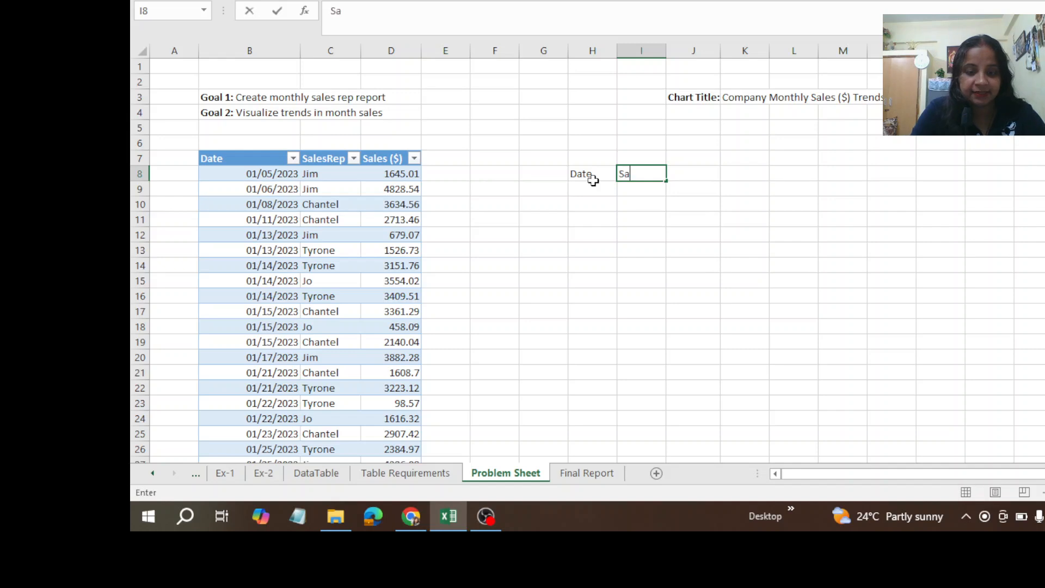
type("lesRep")
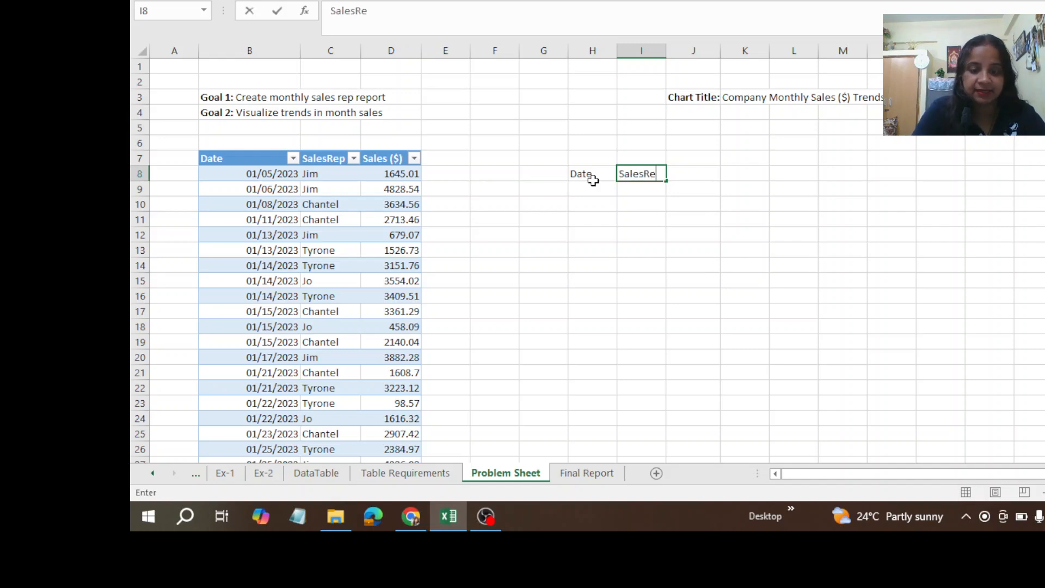
key("Tab")
key("Tab")
key("shift+Tab")
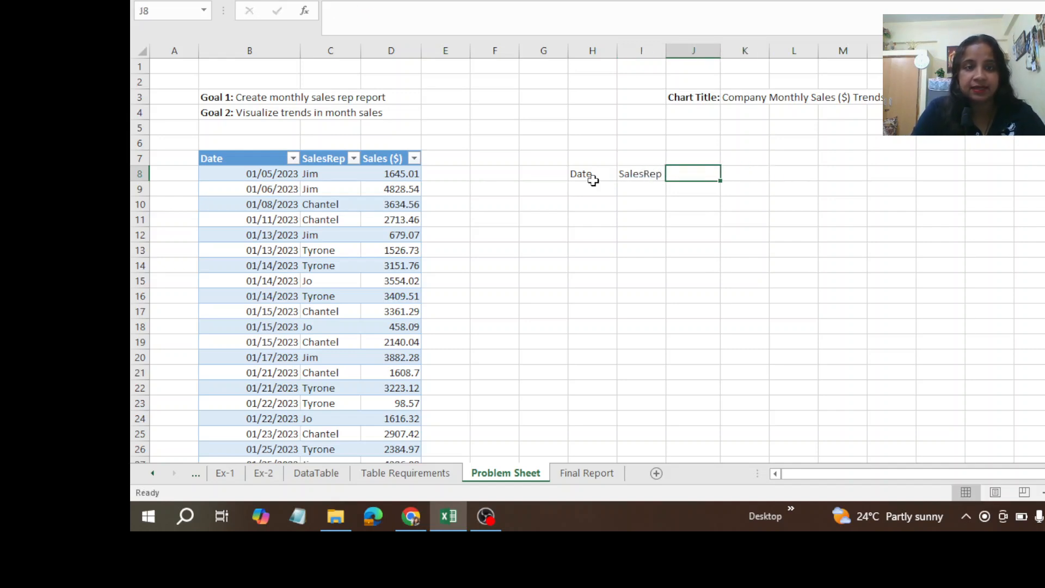
Step: Try the field name Sale in J8, and undo that entry
type("Sale")
key("Return")
left_click(593, 187)
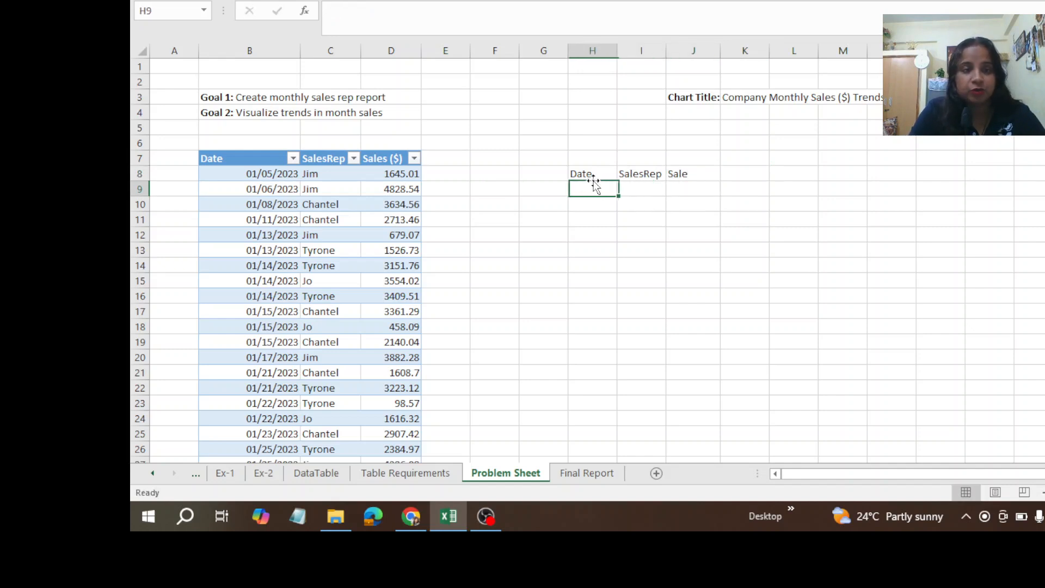
left_click_drag(238, 193, 261, 177)
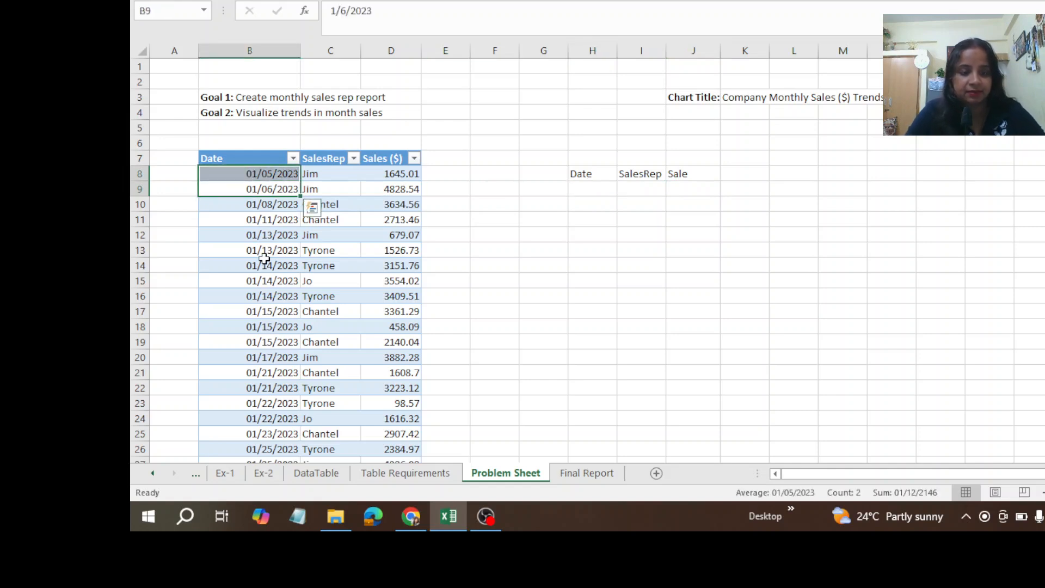
key("ctrl+z")
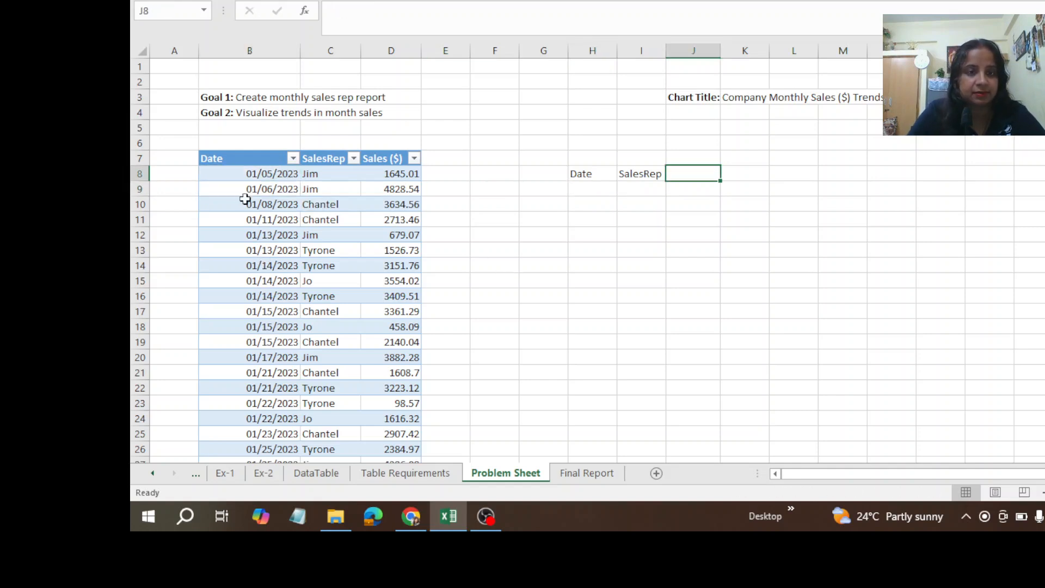
Step: Copy the first eight sales records, B8:D15, to the cells starting at H9 under the new field names
left_click_drag(205, 173, 268, 272)
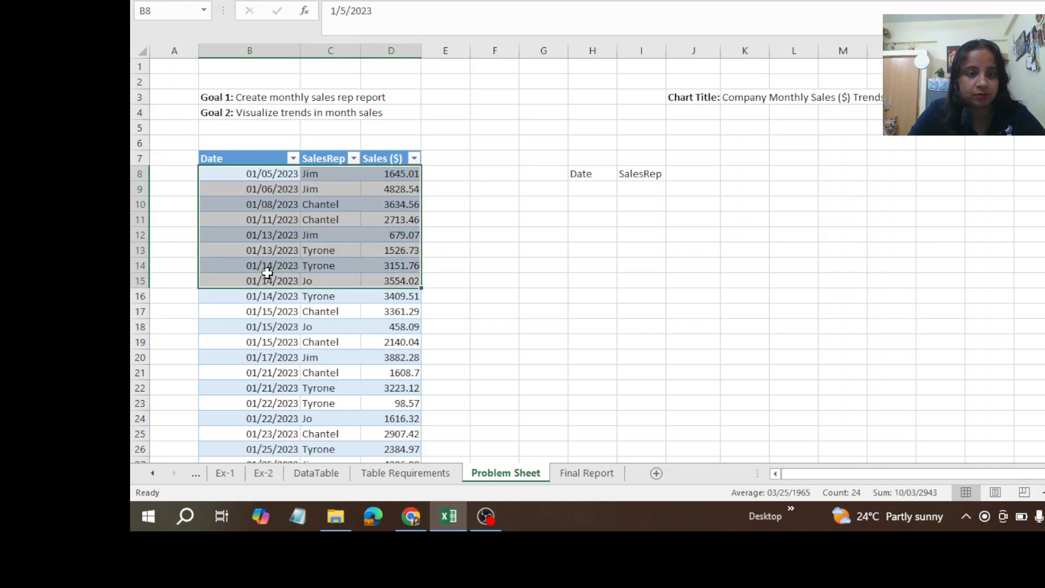
key("ctrl+c")
left_click(590, 186)
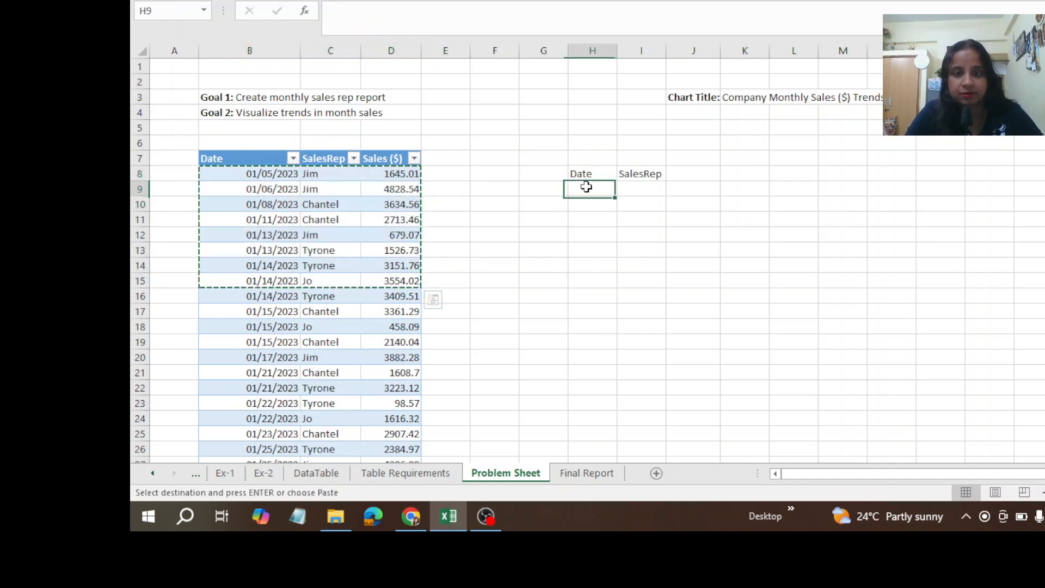
key("ctrl+v")
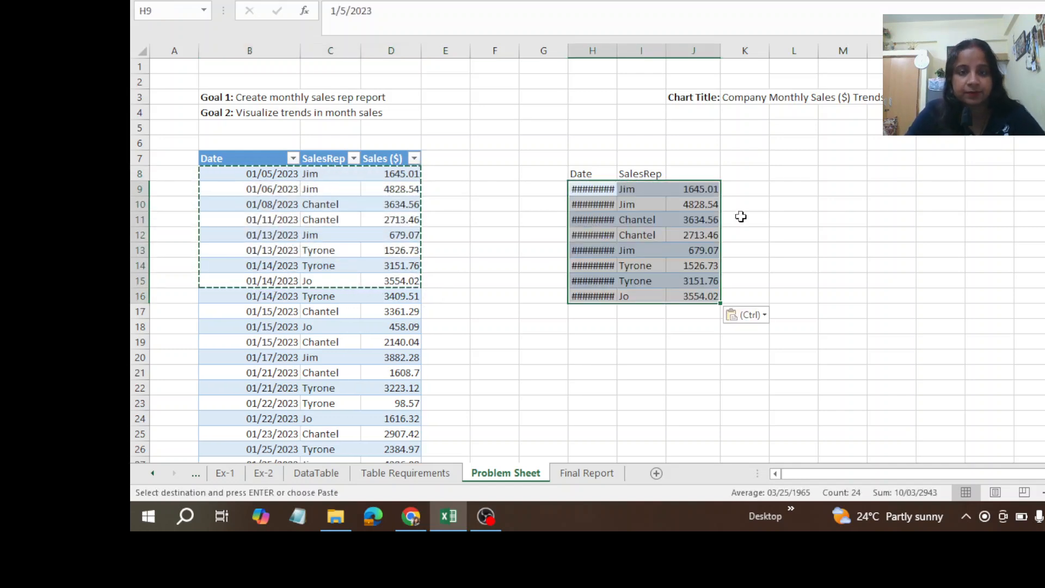
Step: Enter the field name Sales in J8, and widen column H to fit the dates
left_click(686, 171)
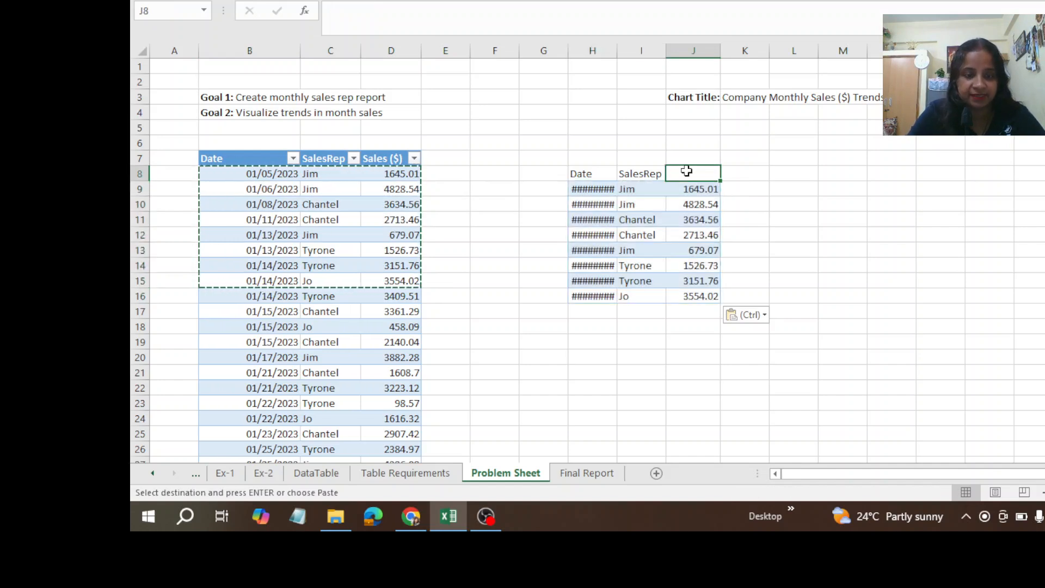
type("Sales")
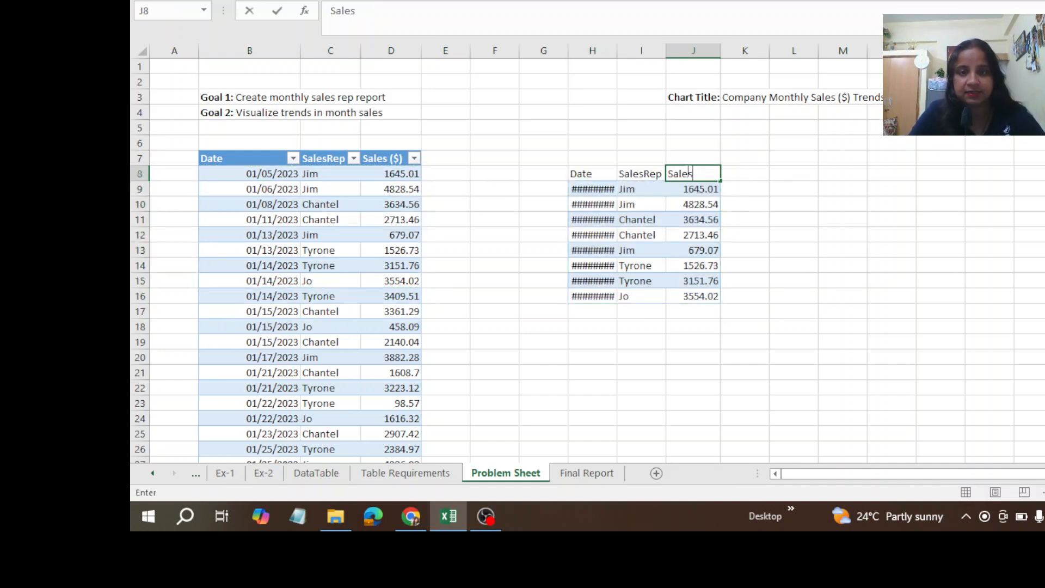
left_click(653, 323)
mouse_move(626, 50)
left_mouse_down()
mouse_move(616, 48)
mouse_move(614, 64)
mouse_move(634, 51)
left_mouse_up()
left_click(613, 65)
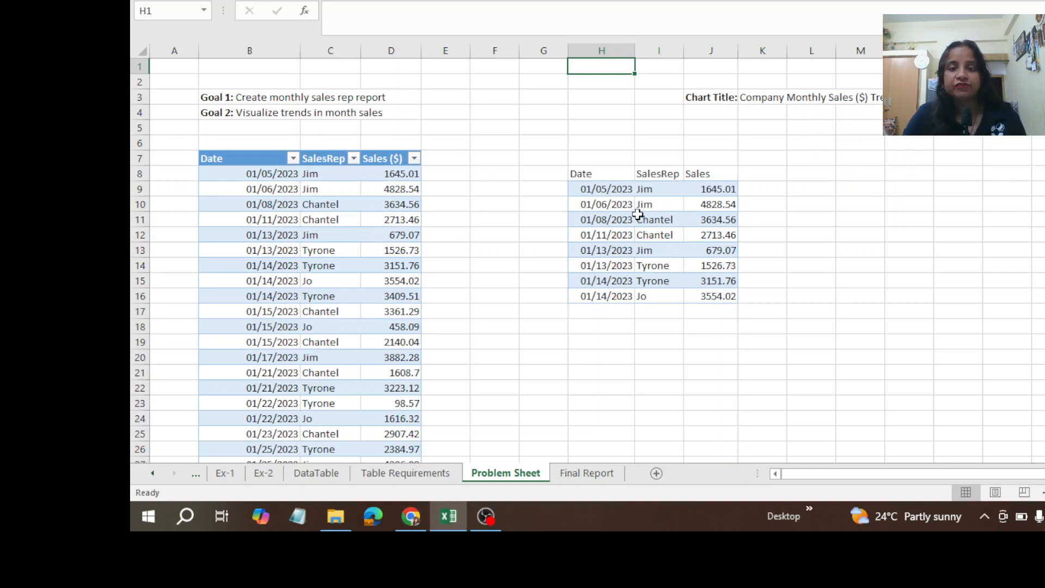
Step: Convert the copied sample records in H8:J16 to a table with headers
left_click(638, 191)
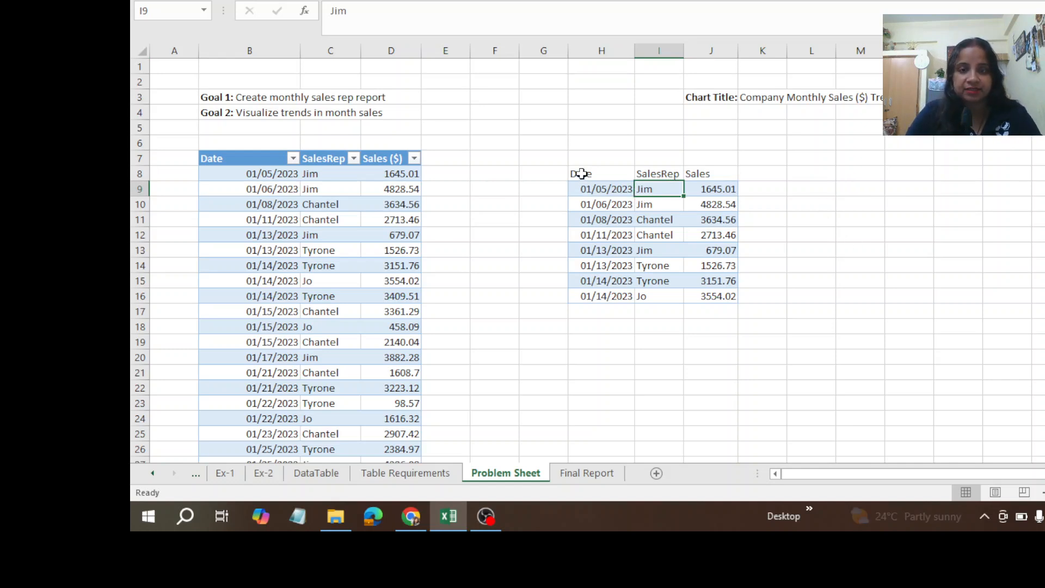
left_click(582, 173)
left_click(602, 186)
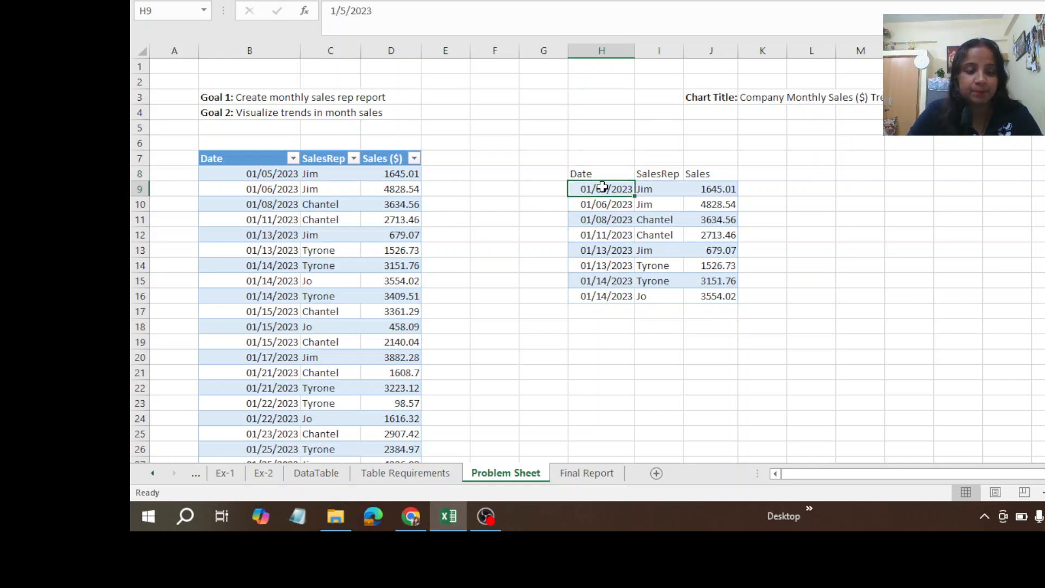
key("ctrl+t")
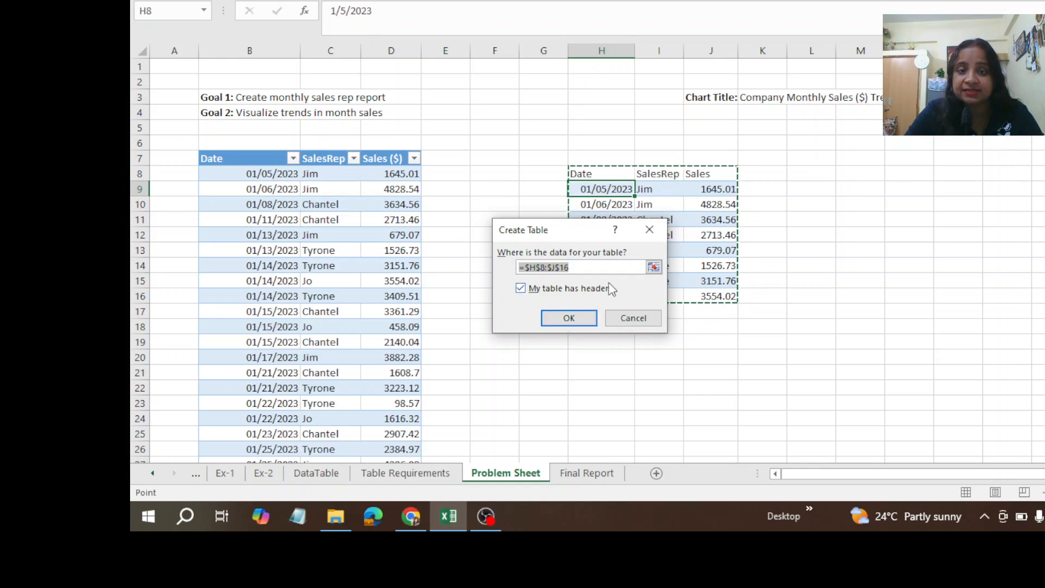
left_click(568, 321)
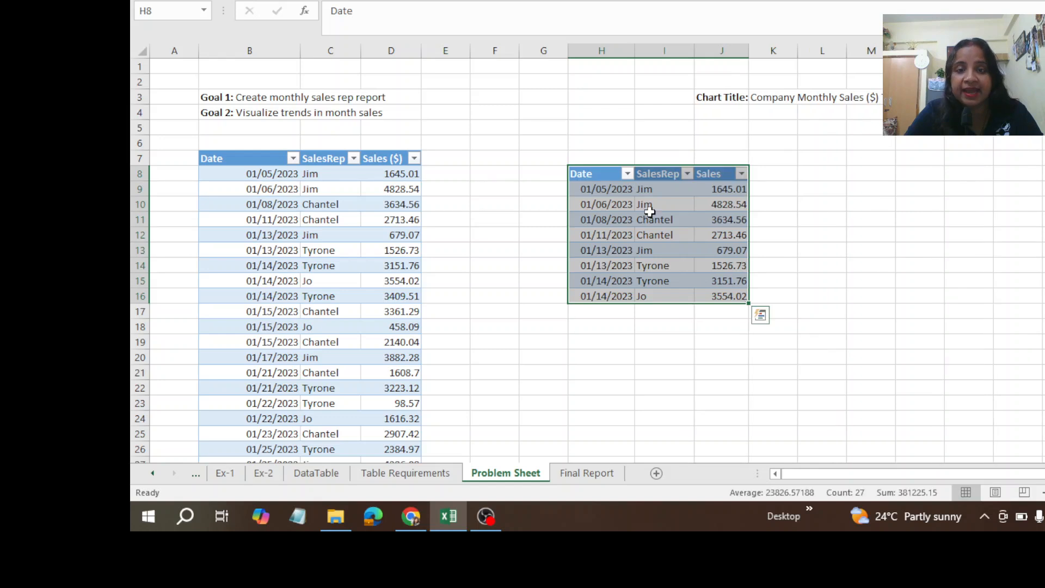
left_click(703, 200)
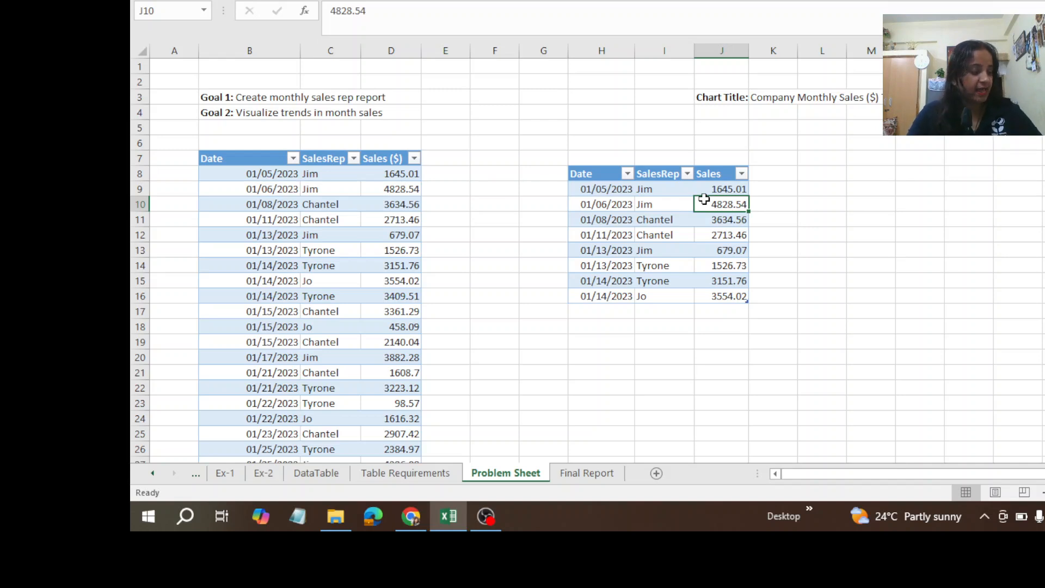
left_click_drag(596, 167, 619, 174)
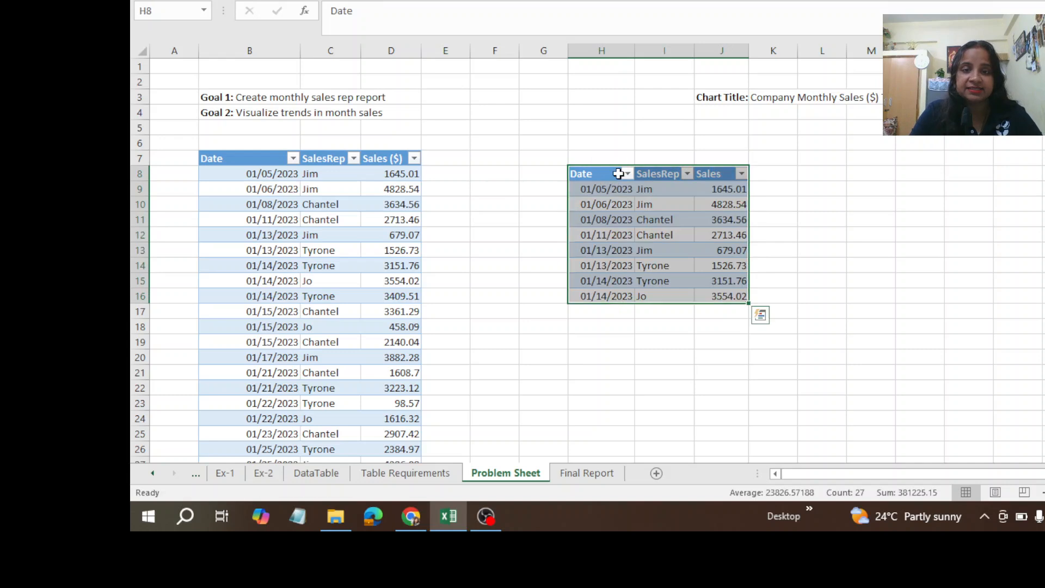
left_click(603, 264)
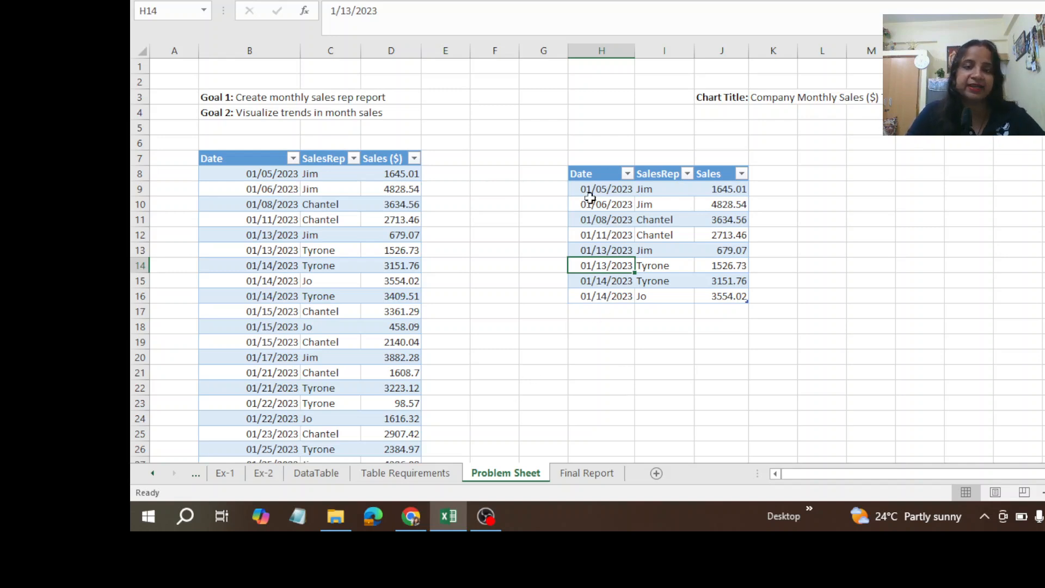
Step: Delete the sample records in H8:J16 and clear the leftover formatting in H9:J16 by copying the format of blank cell F6
left_click_drag(585, 174, 738, 296)
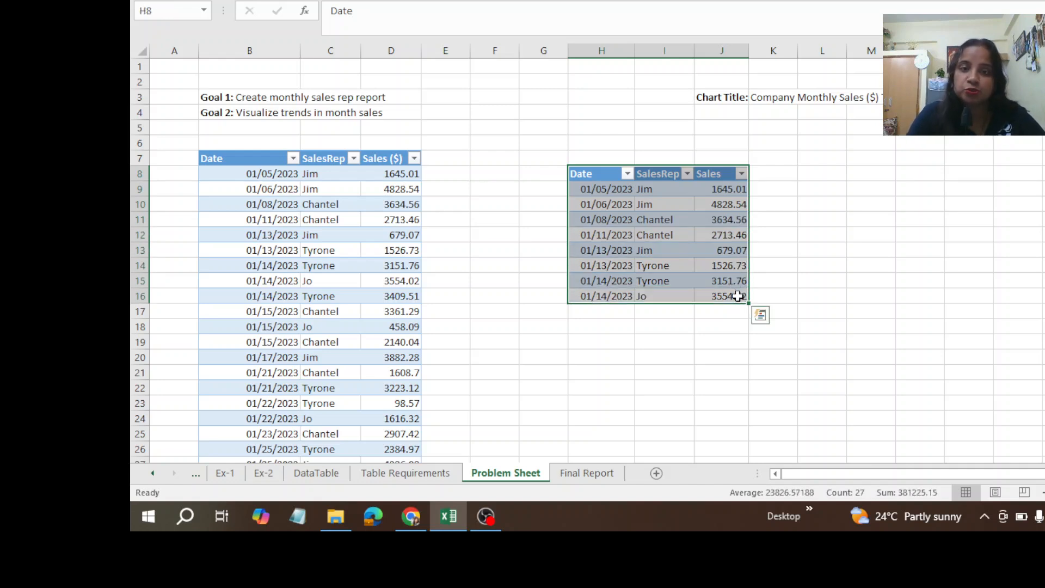
key("Delete")
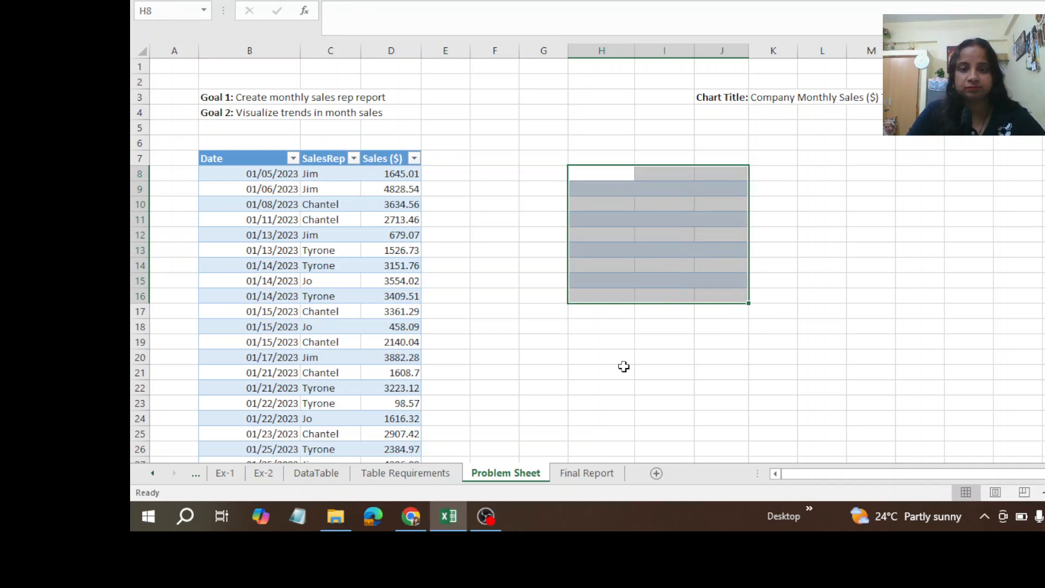
left_click(511, 143)
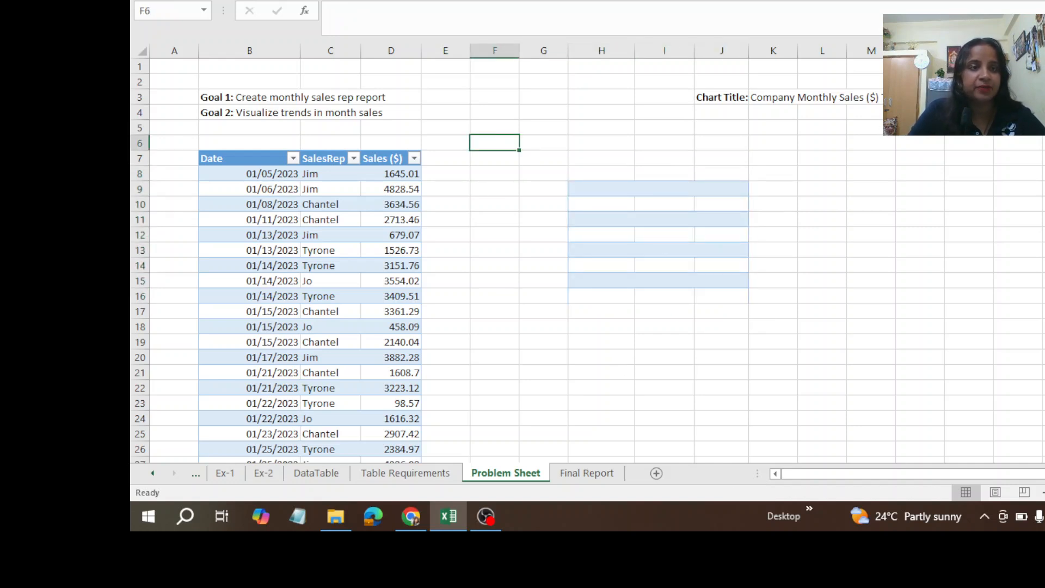
left_click(204, 27)
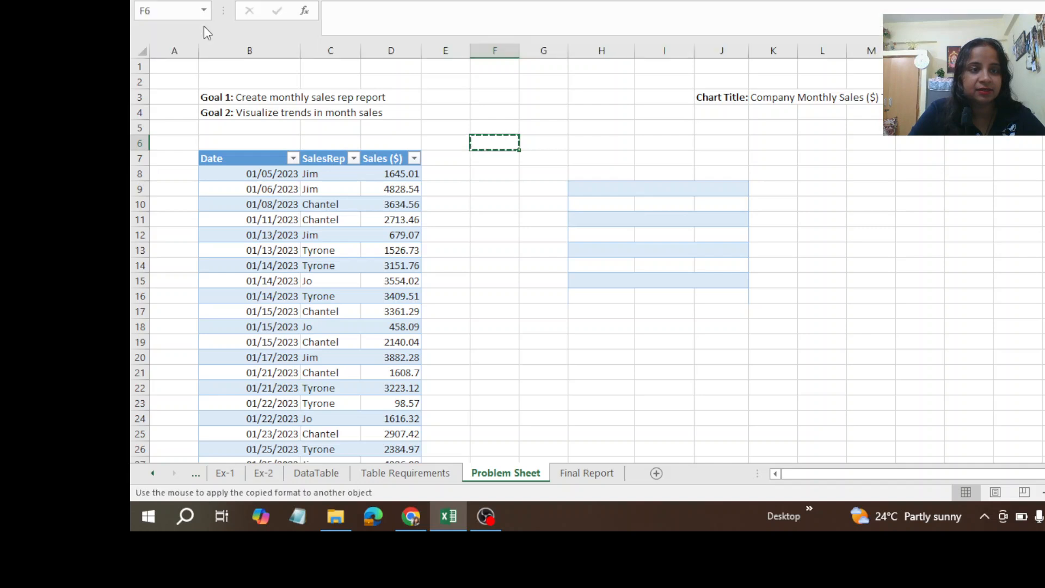
mouse_move(587, 186)
left_mouse_down()
mouse_move(733, 242)
mouse_move(729, 290)
left_mouse_up()
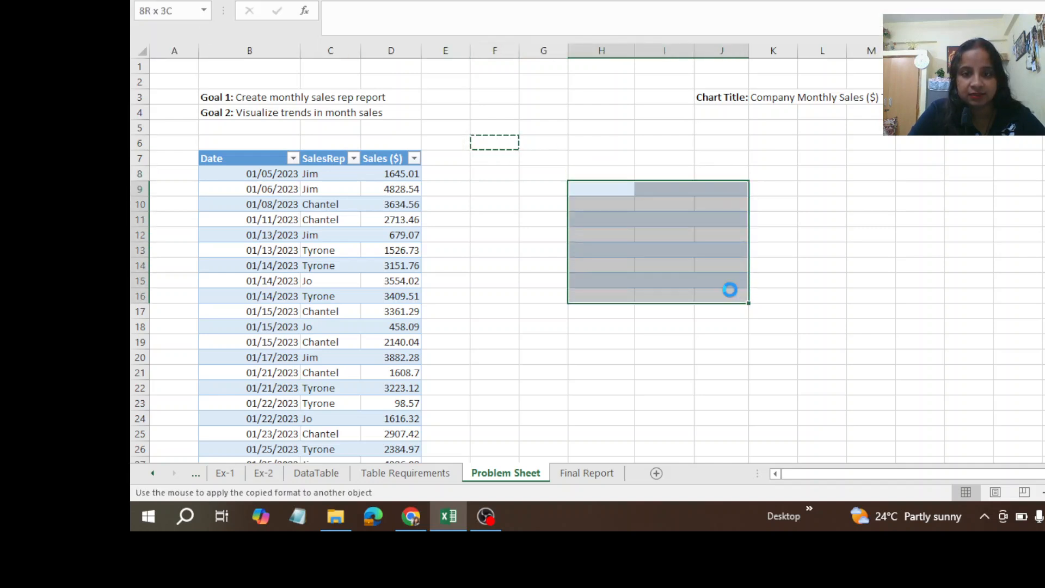
left_click(577, 369)
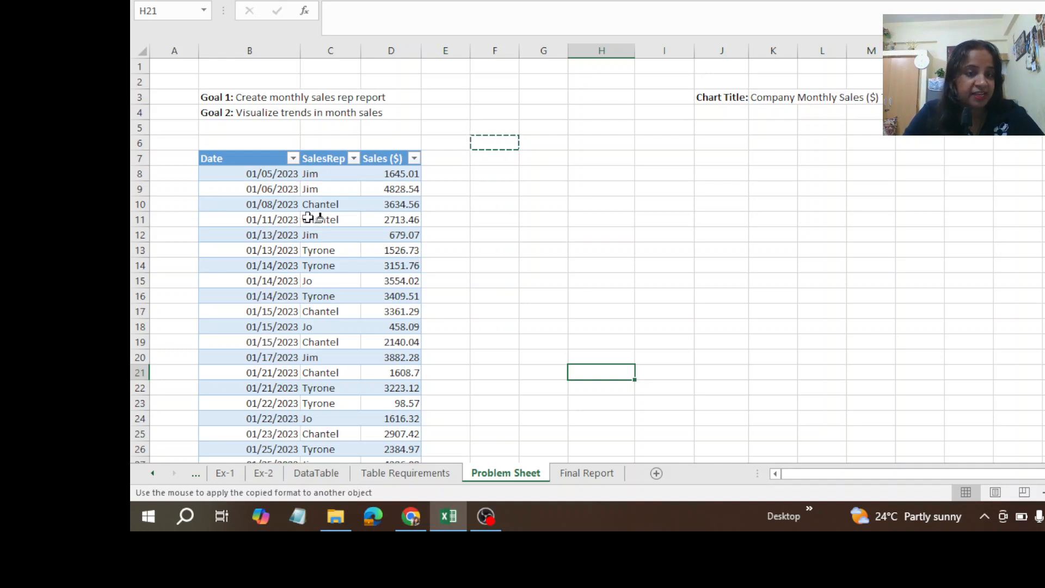
key("Escape")
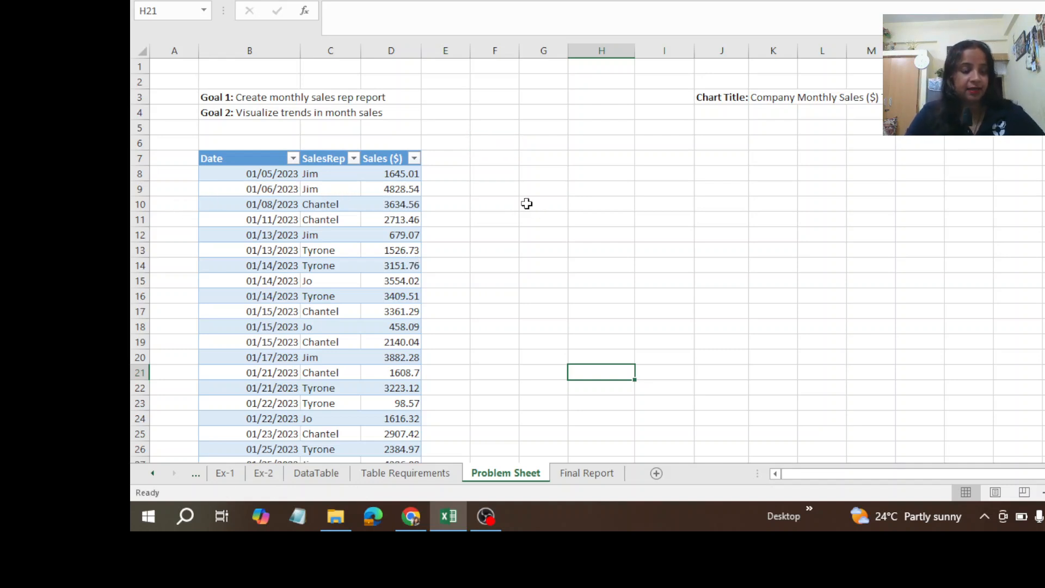
left_click(310, 187)
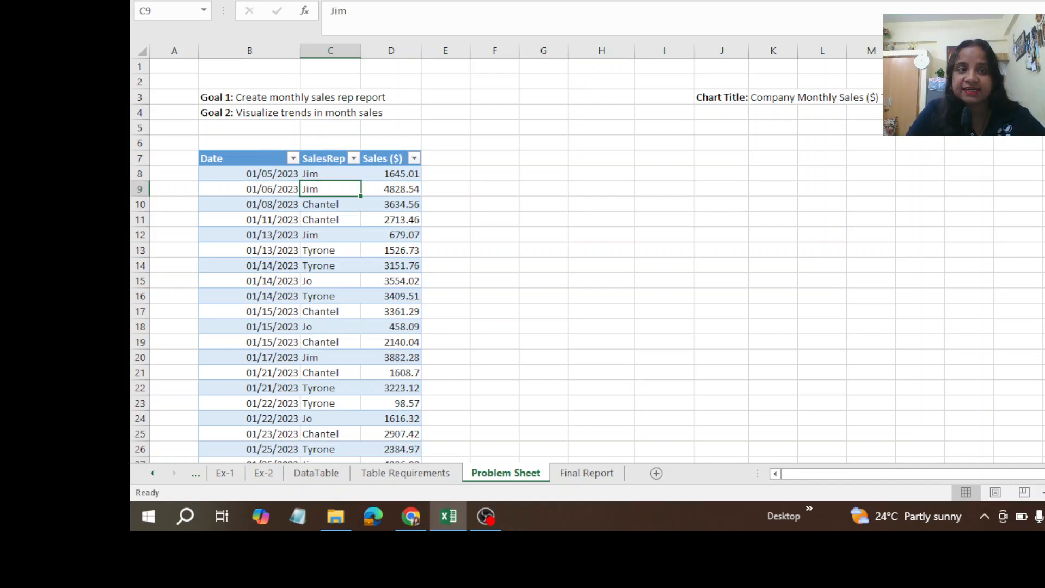
left_click(237, 1)
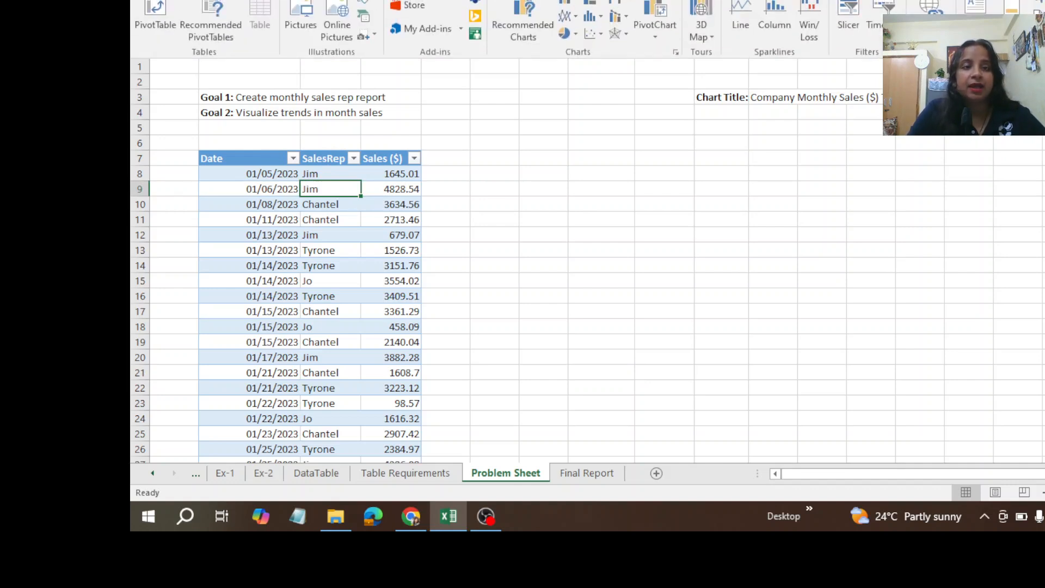
left_click(526, 237)
left_click(510, 220)
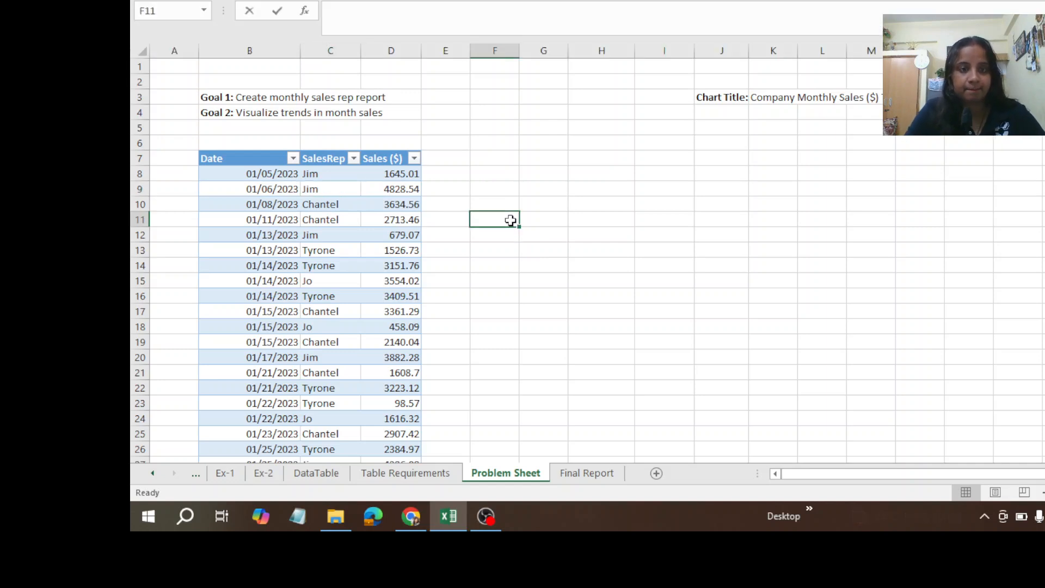
double_click(510, 220)
double_click(645, 159)
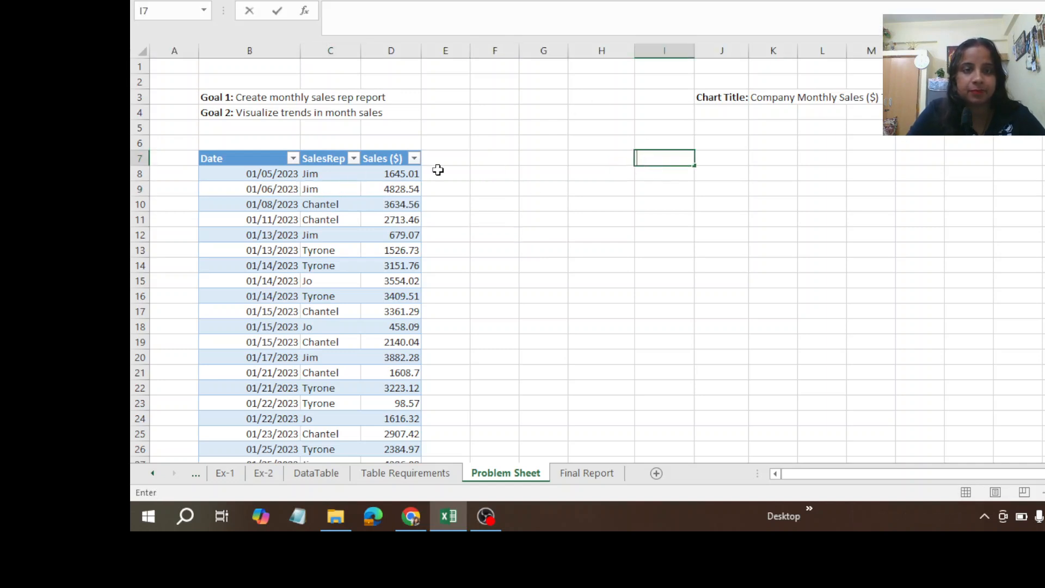
double_click(315, 169)
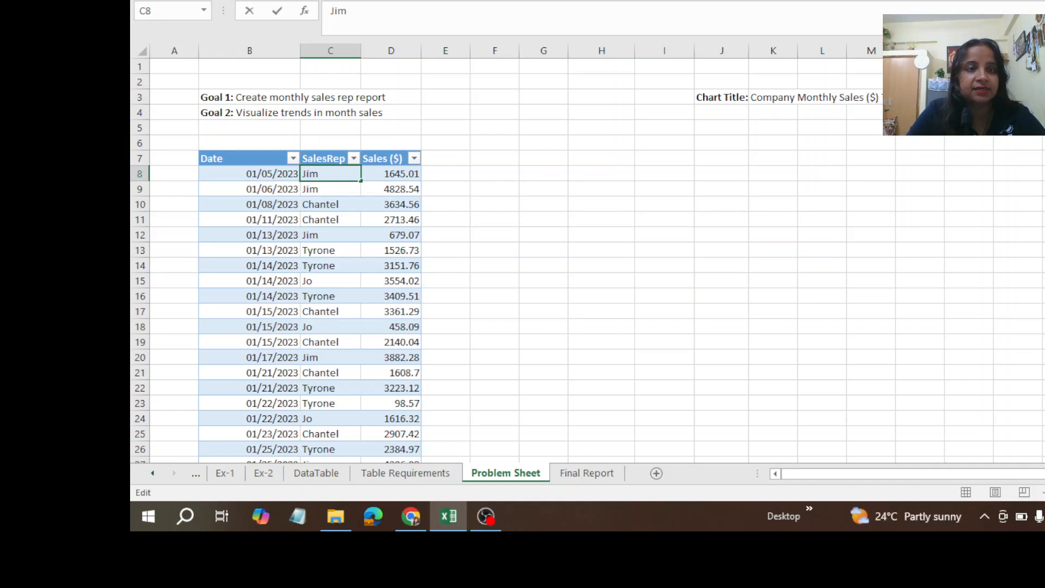
left_click(227, 1)
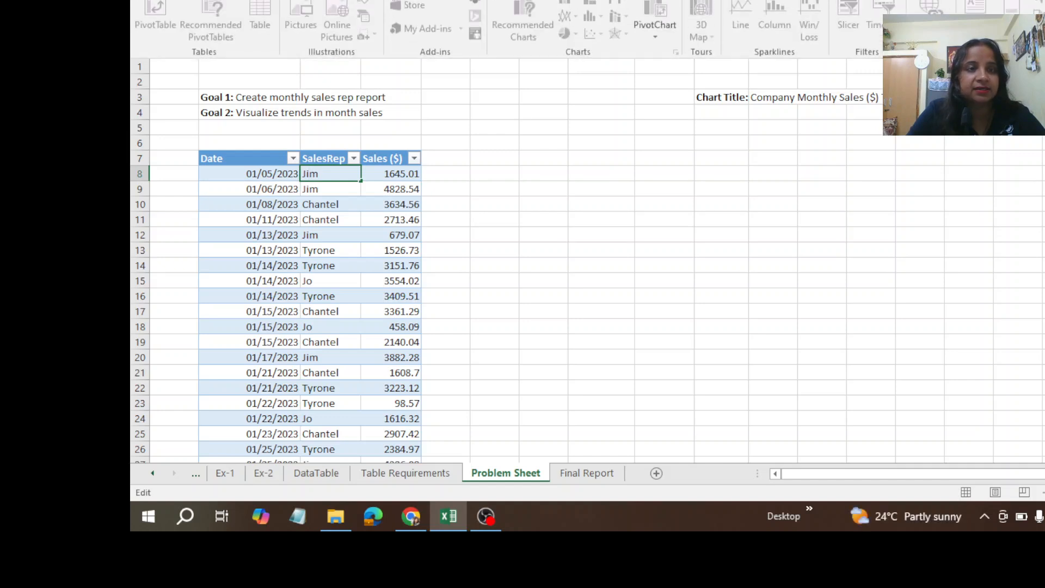
left_click(618, 399)
left_click(546, 249)
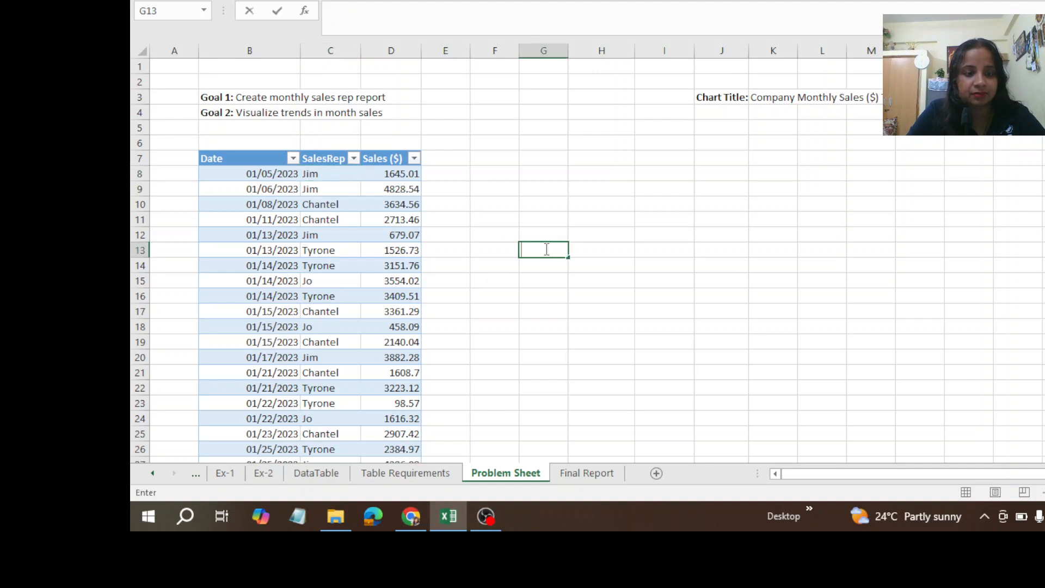
left_click(537, 159)
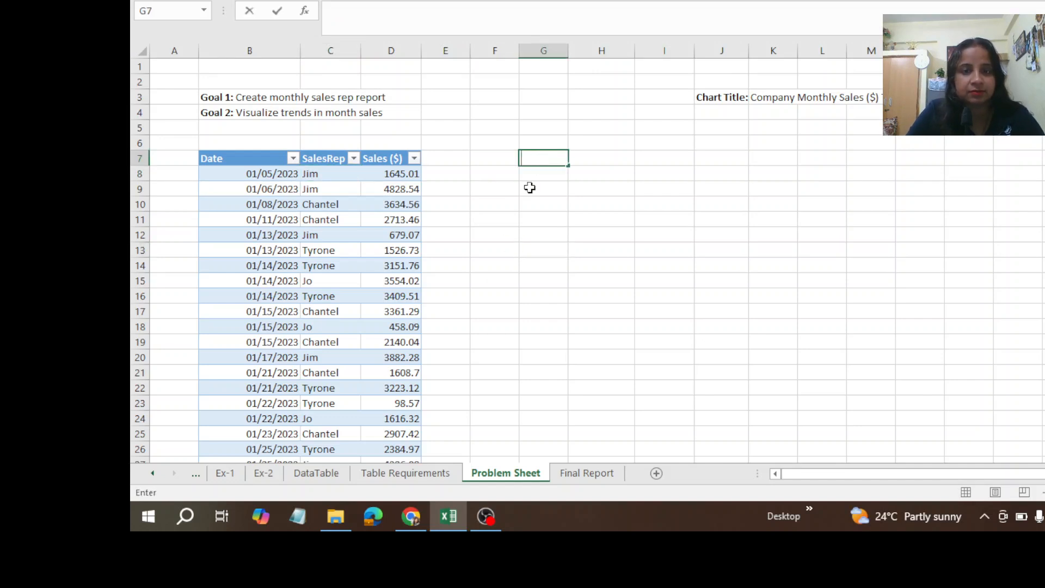
left_click(450, 260)
Step: Start a PivotTable from cell C9 of the sales table, and pick F7 on the Problem Sheet as its table/range
left_click(323, 194)
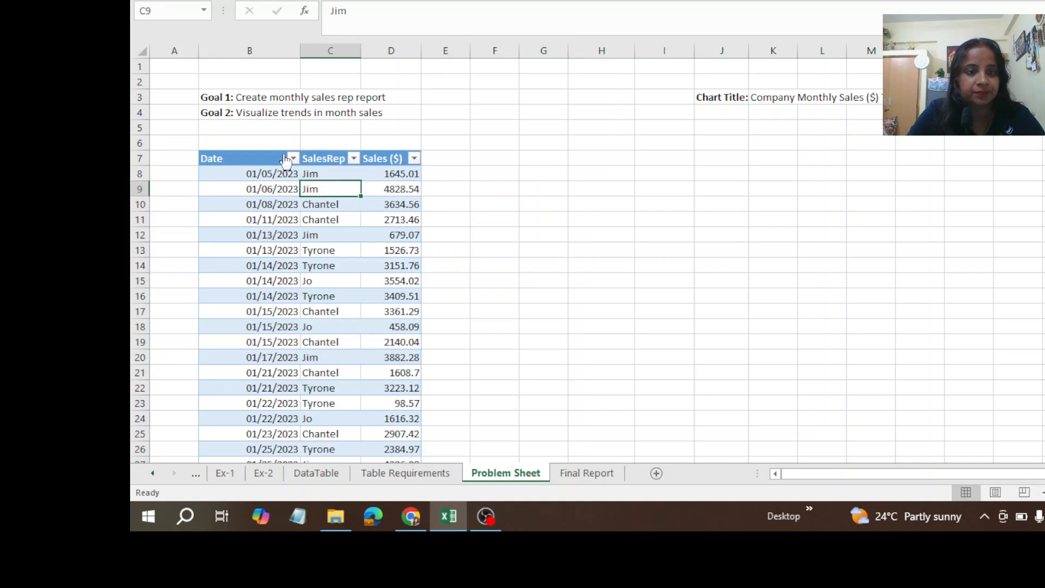
left_click(220, 0)
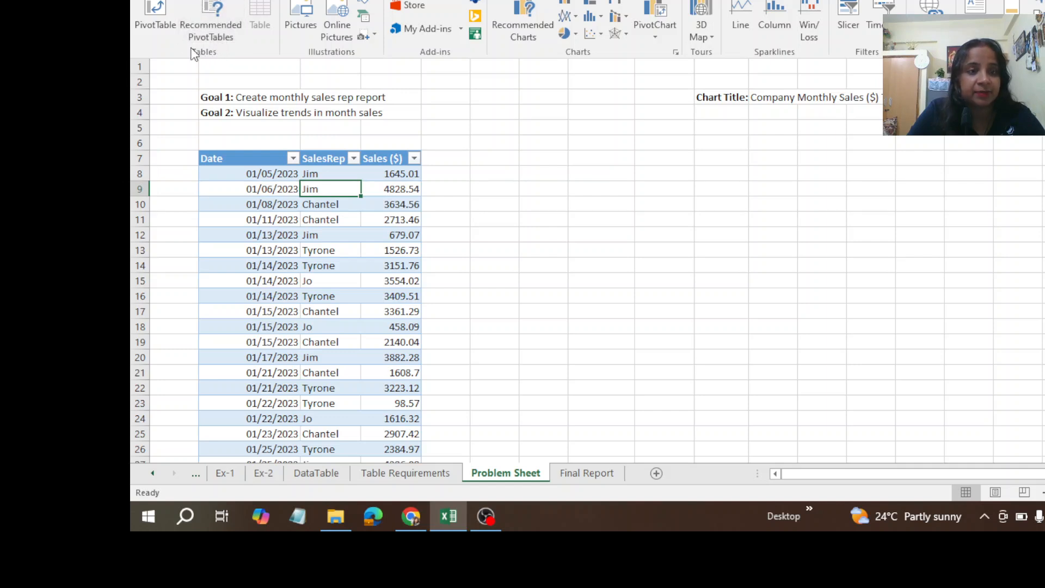
left_click(159, 16)
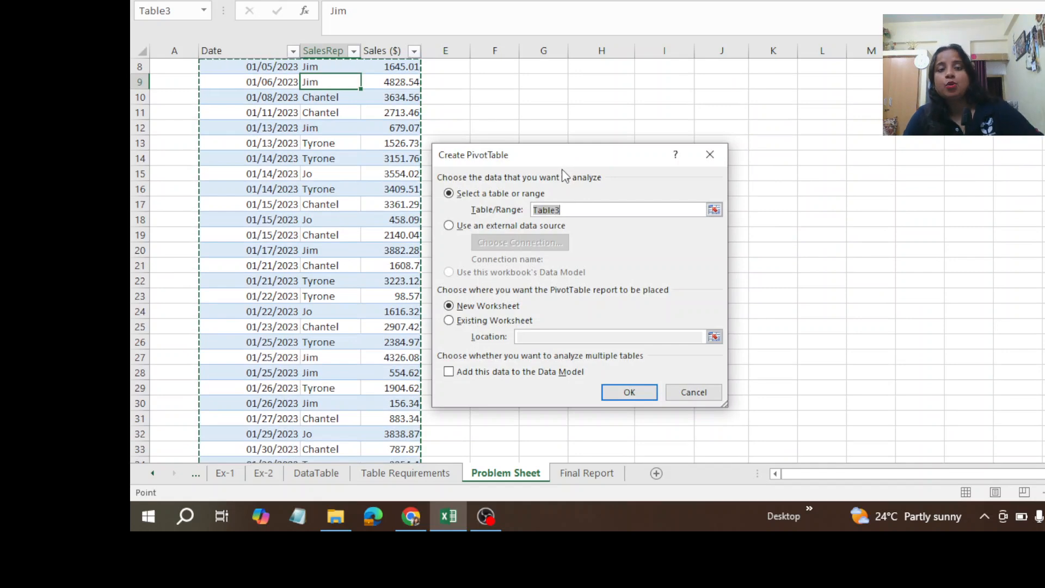
left_click_drag(557, 158, 717, 116)
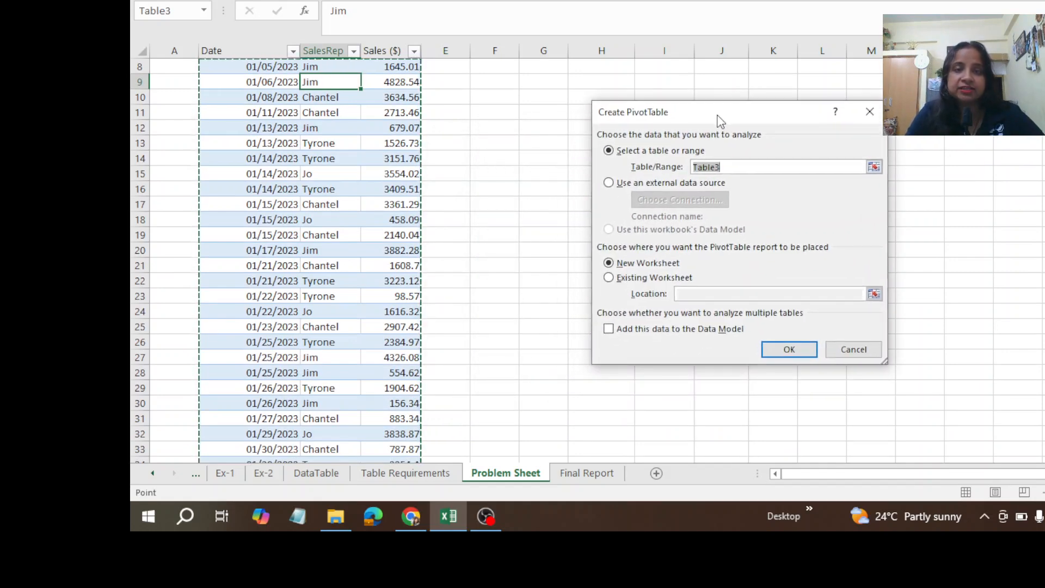
scroll(675, 238, "up", 3)
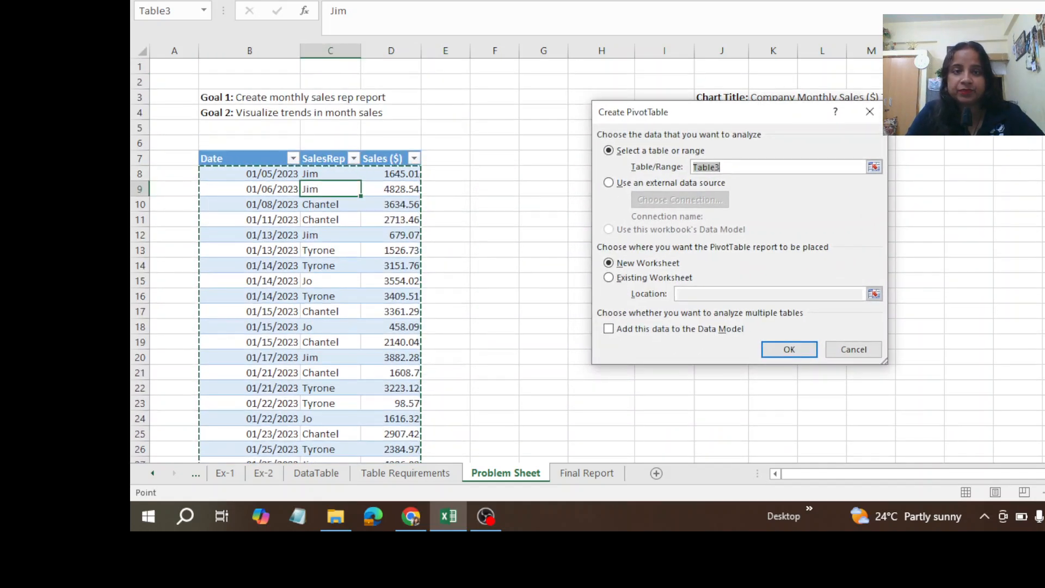
left_click(493, 158)
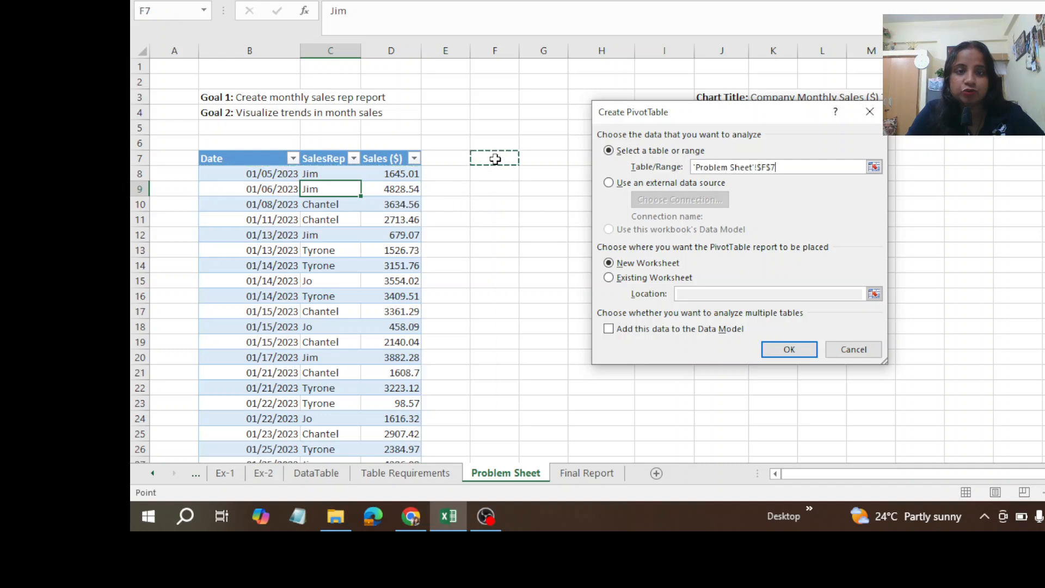
Step: Set the PivotTable report to be placed on the existing worksheet at cell F7 of the Problem Sheet
left_click(609, 278)
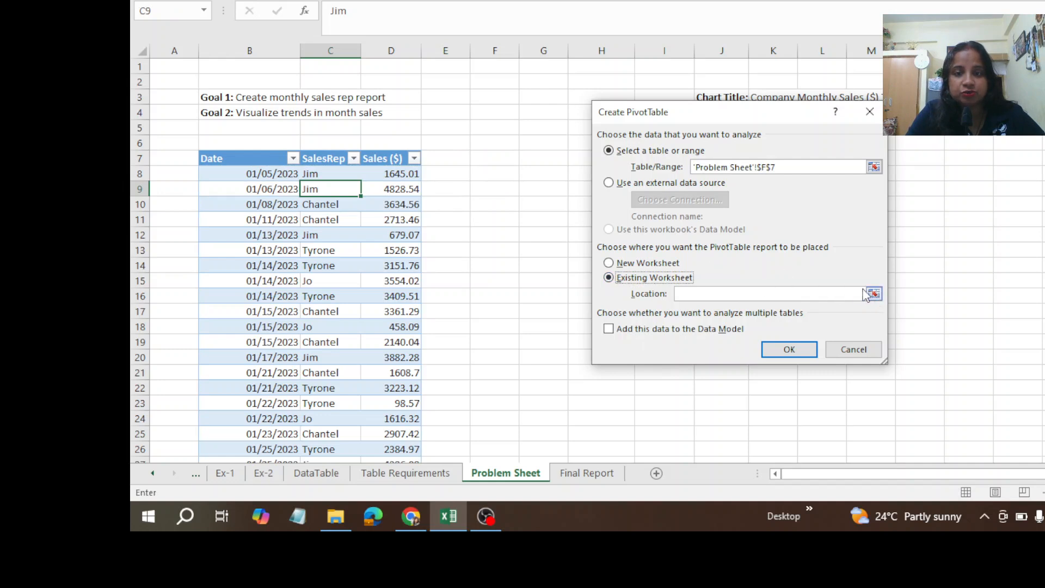
left_click(874, 294)
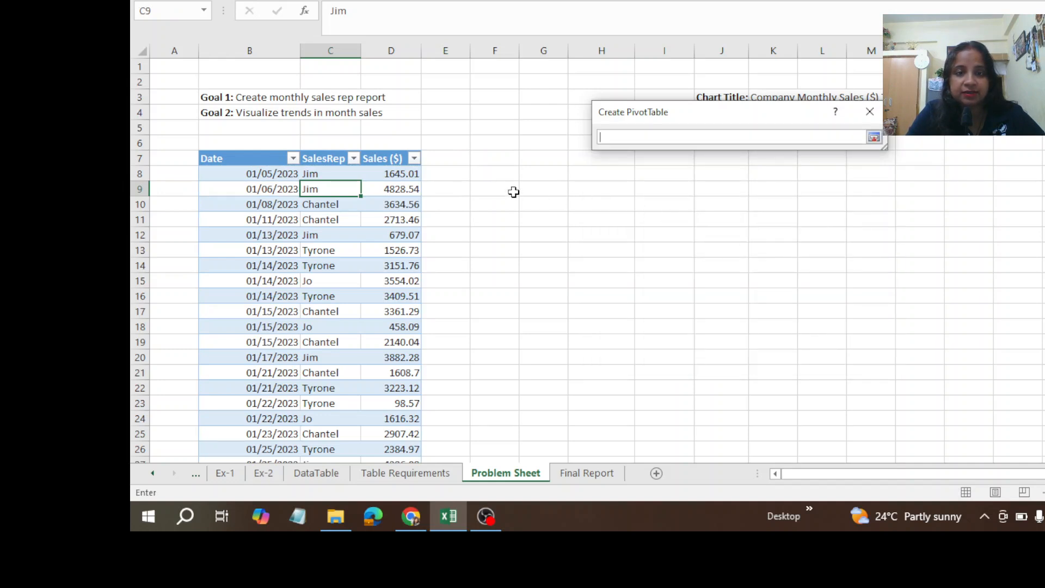
left_click(491, 158)
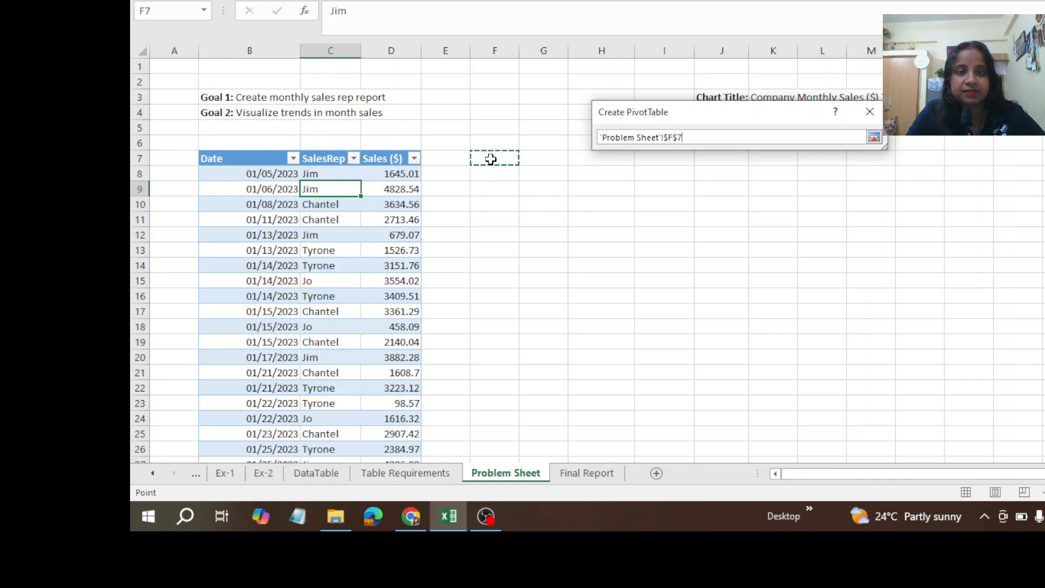
key("Return")
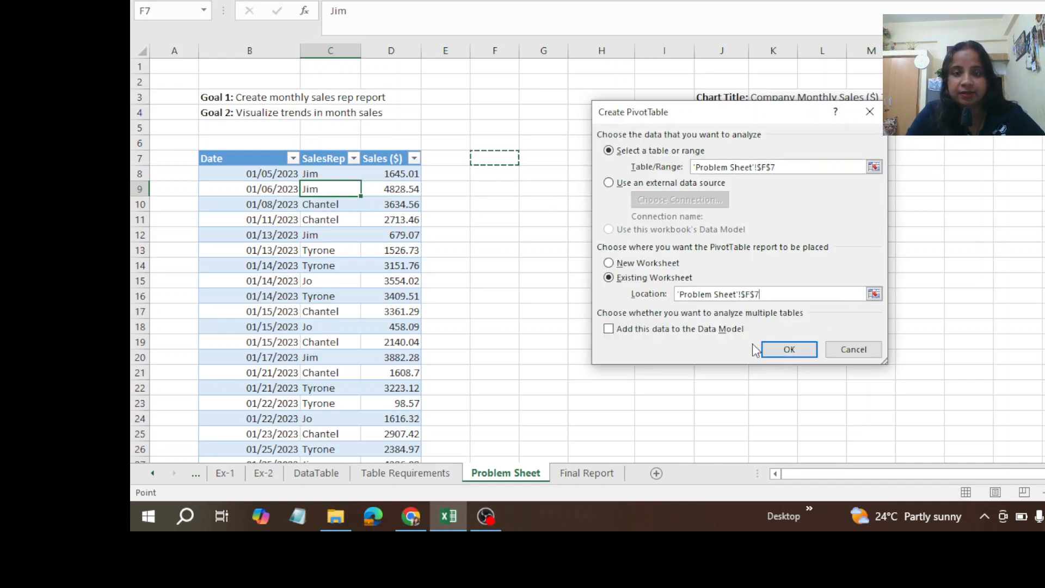
Step: Try to create the PivotTable at F7 from the single-cell range F7, also with the data added to the Data Model
left_click(790, 353)
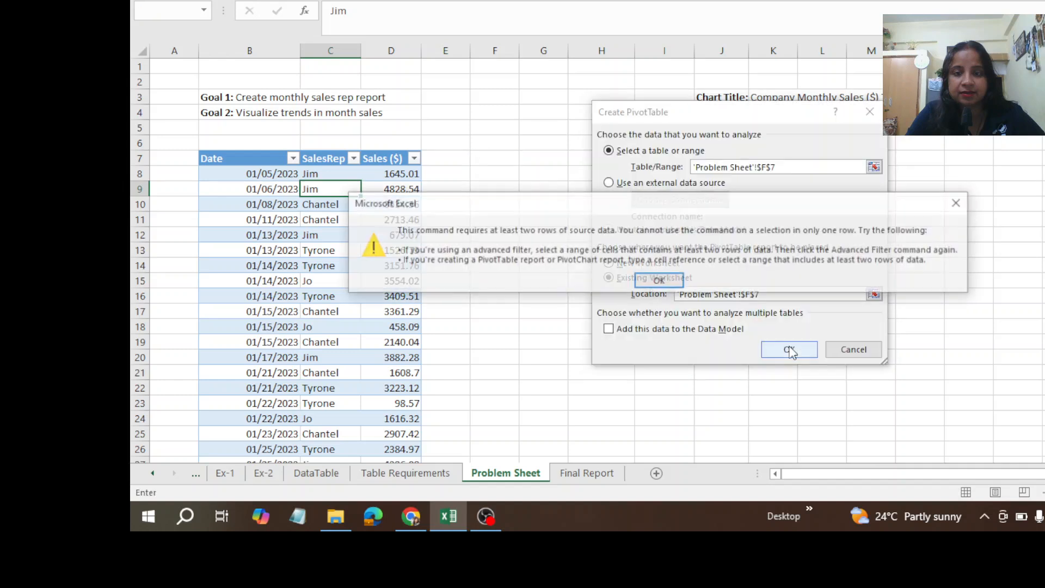
left_click(961, 203)
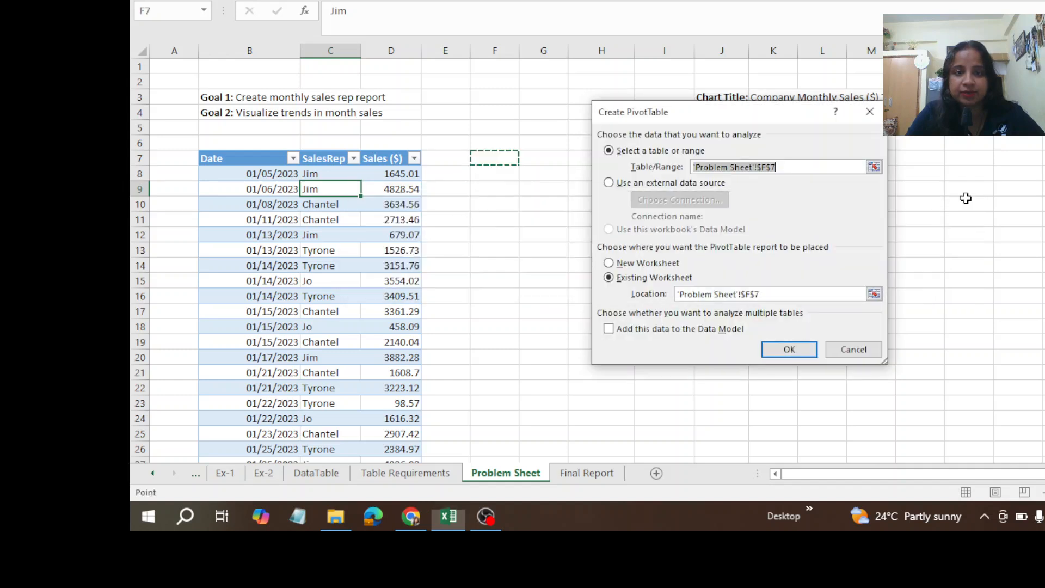
left_click(620, 331)
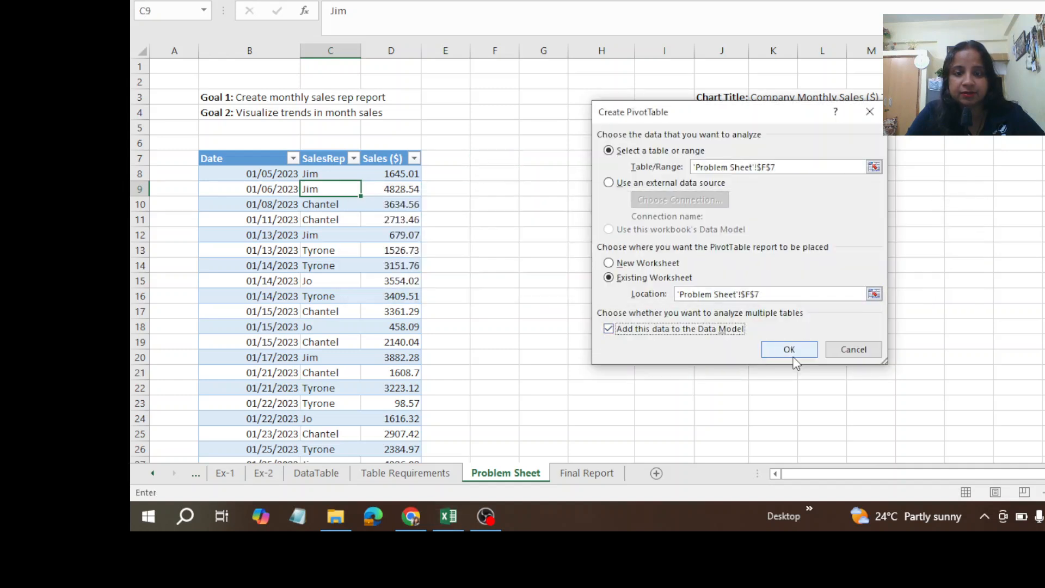
left_click(805, 351)
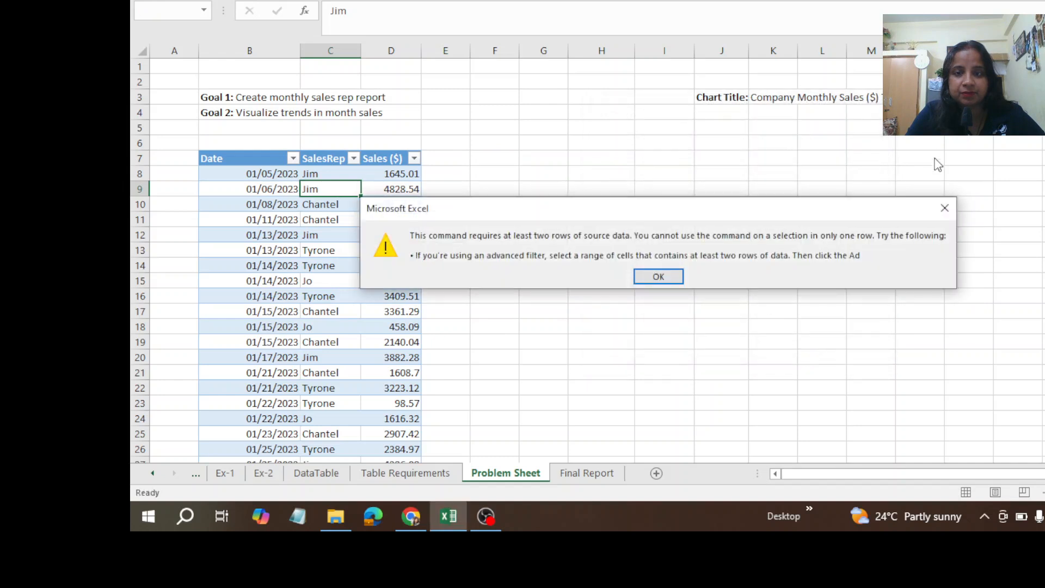
left_click(940, 209)
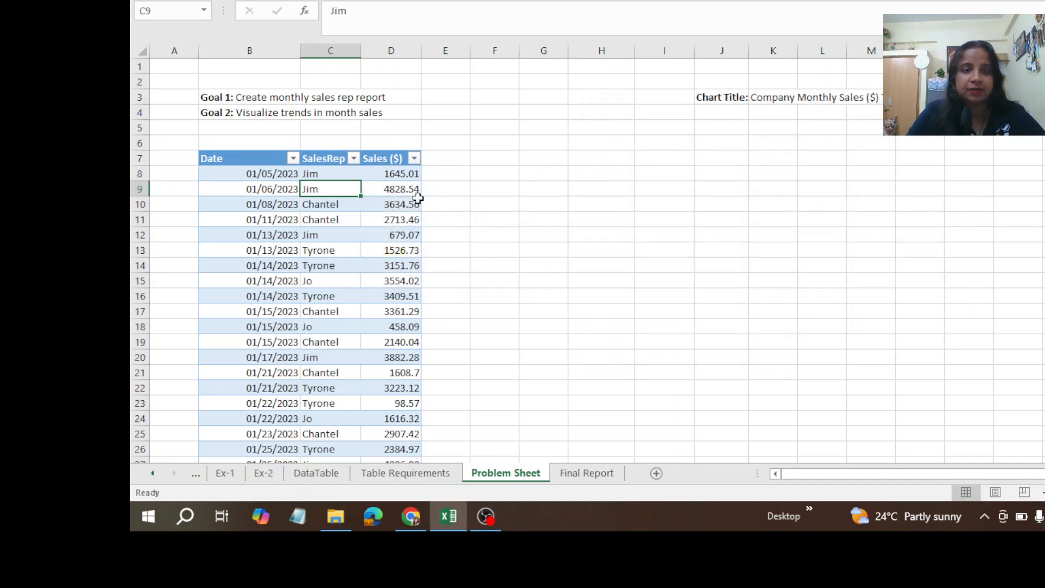
Step: Start a new PivotTable from cell C9 of the sales table, keeping Table3 as its table/range
left_click(356, 253)
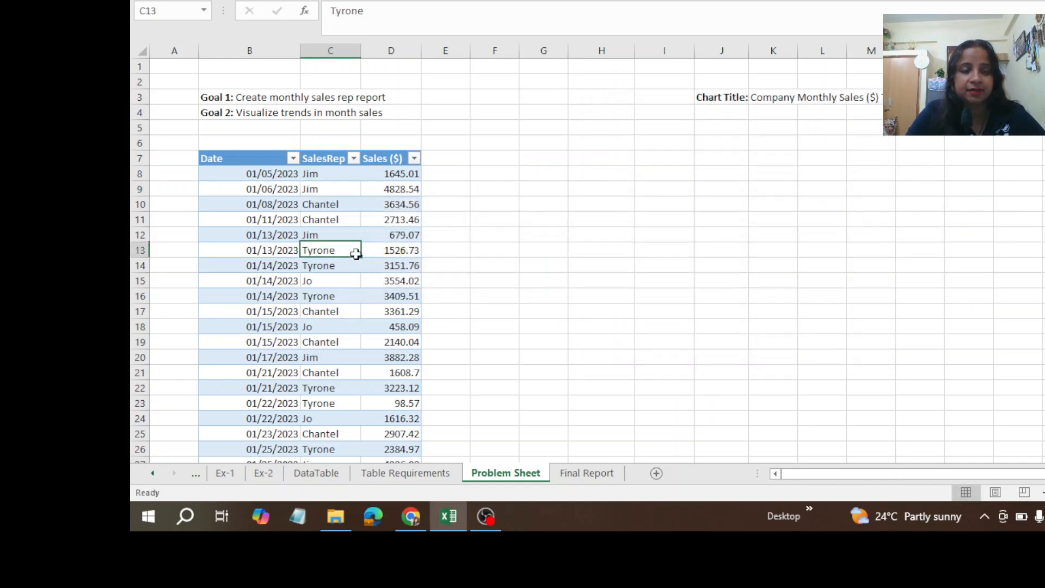
left_click(318, 194)
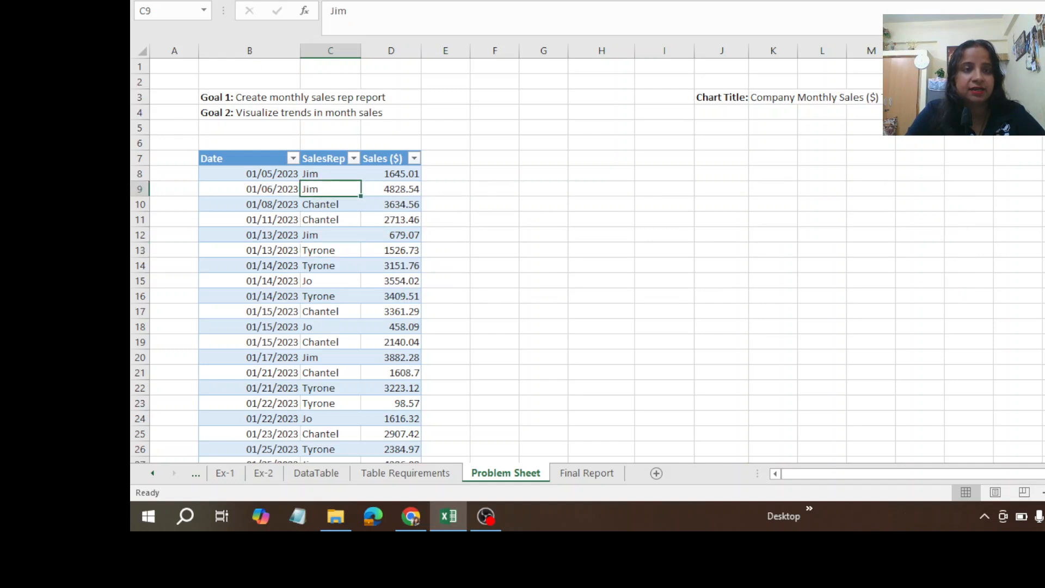
left_click(226, 0)
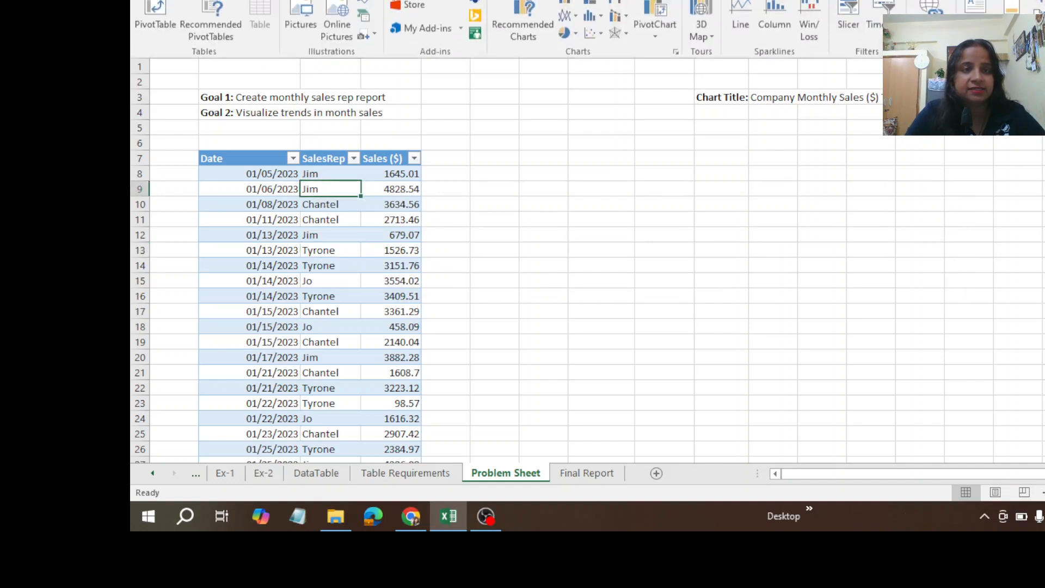
left_click(148, 14)
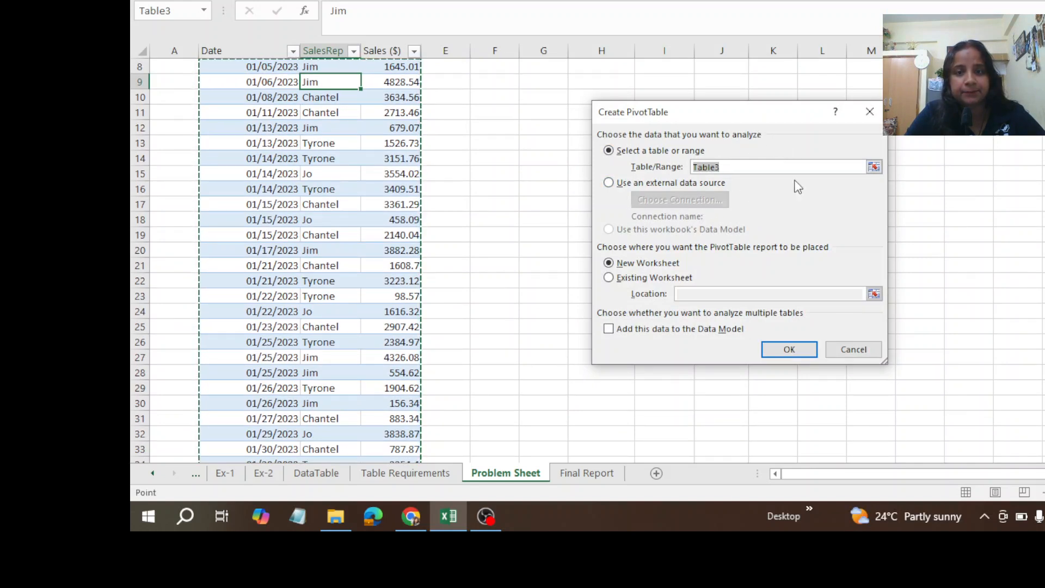
left_click(874, 167)
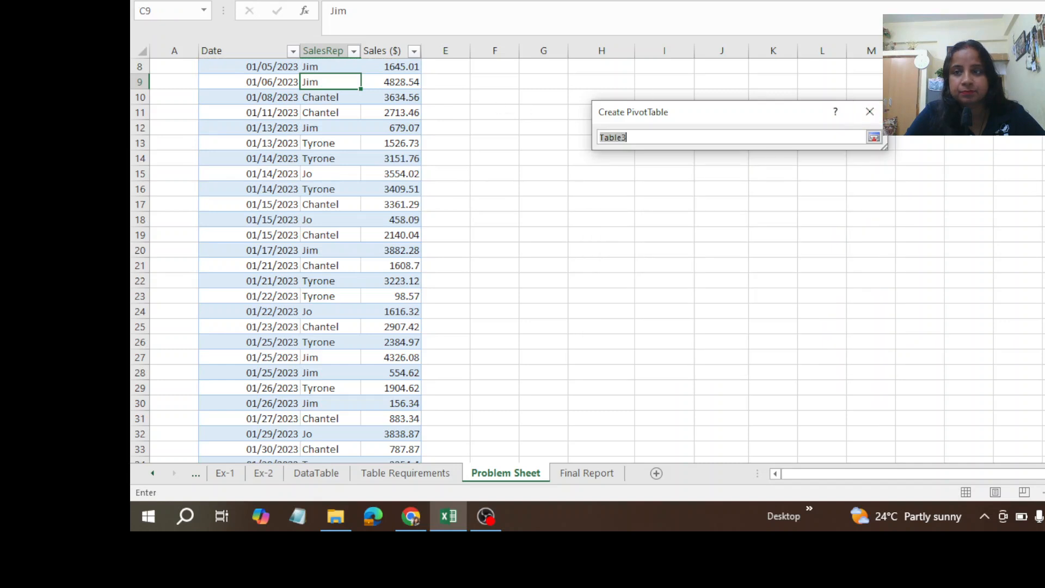
scroll(677, 158, "up", 3)
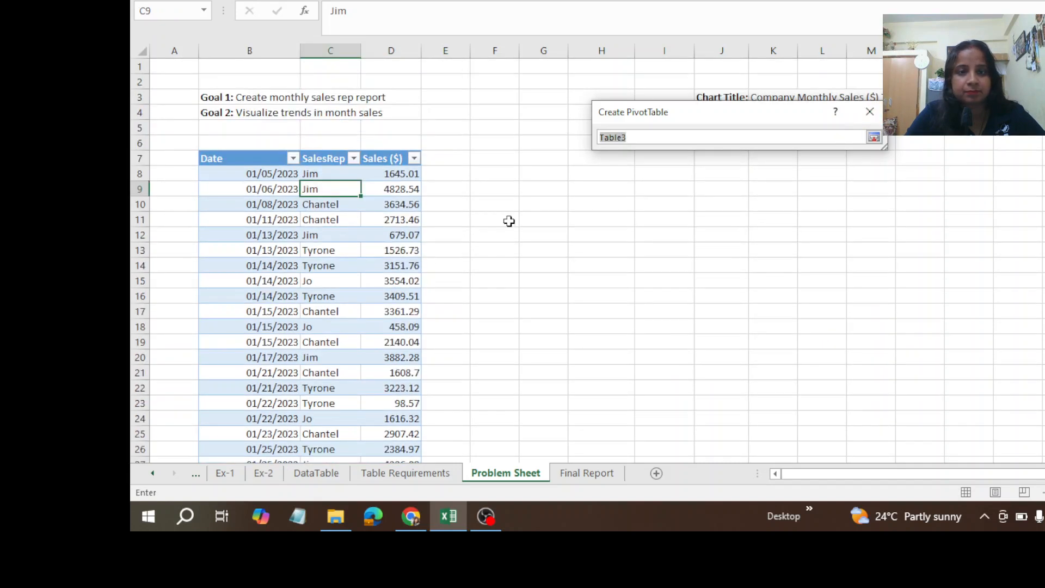
left_click(879, 137)
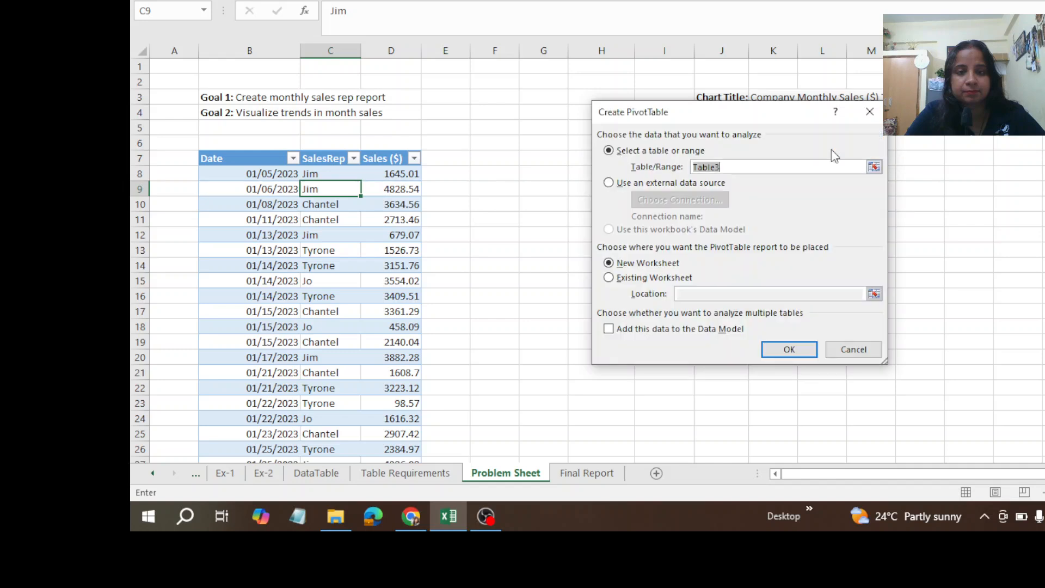
Step: Create the PivotTable on the existing worksheet at cell F7 of the Problem Sheet, and undo its creation
left_click(609, 278)
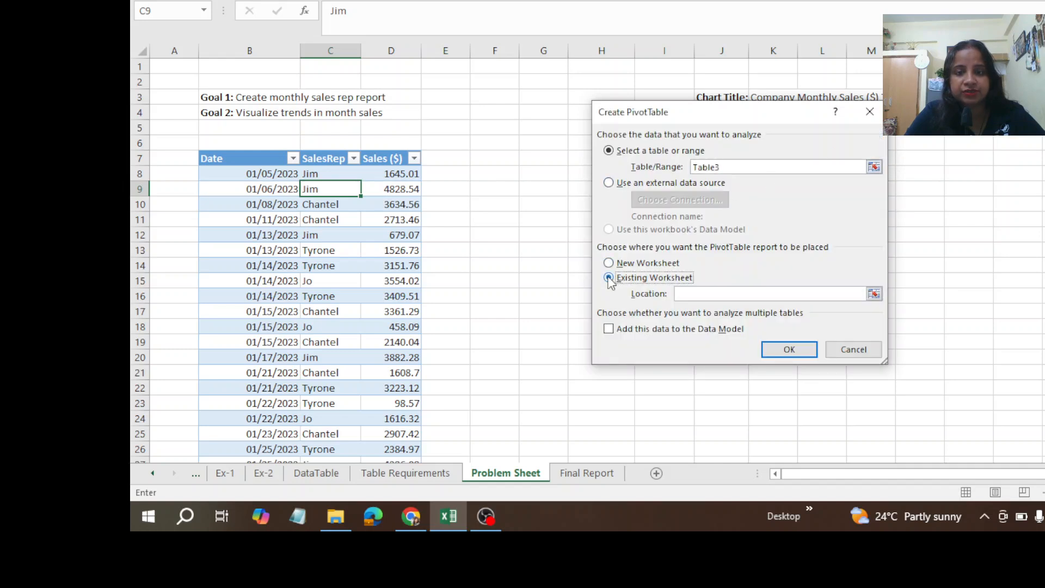
left_click(876, 294)
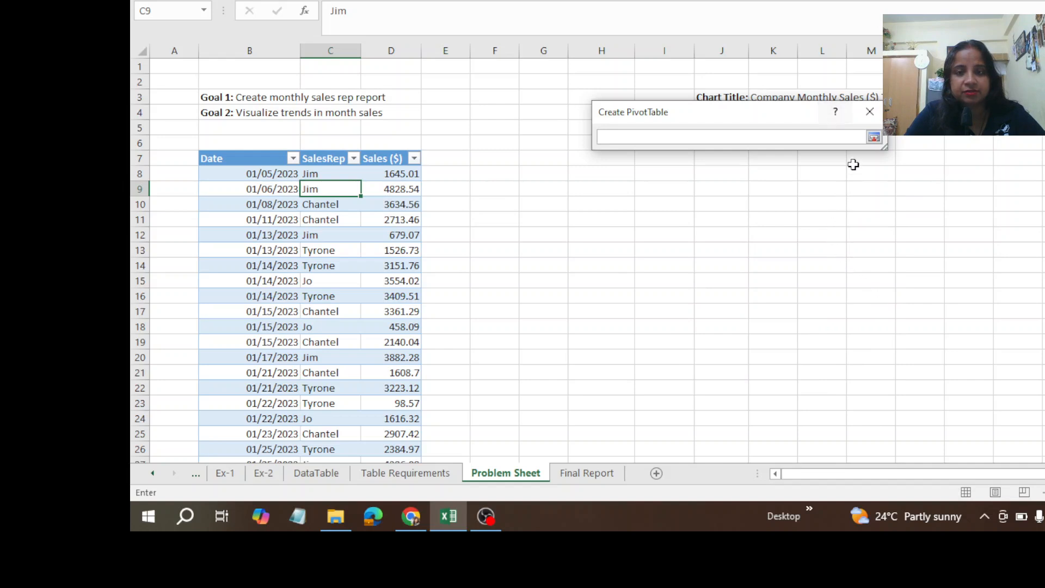
left_click(485, 164)
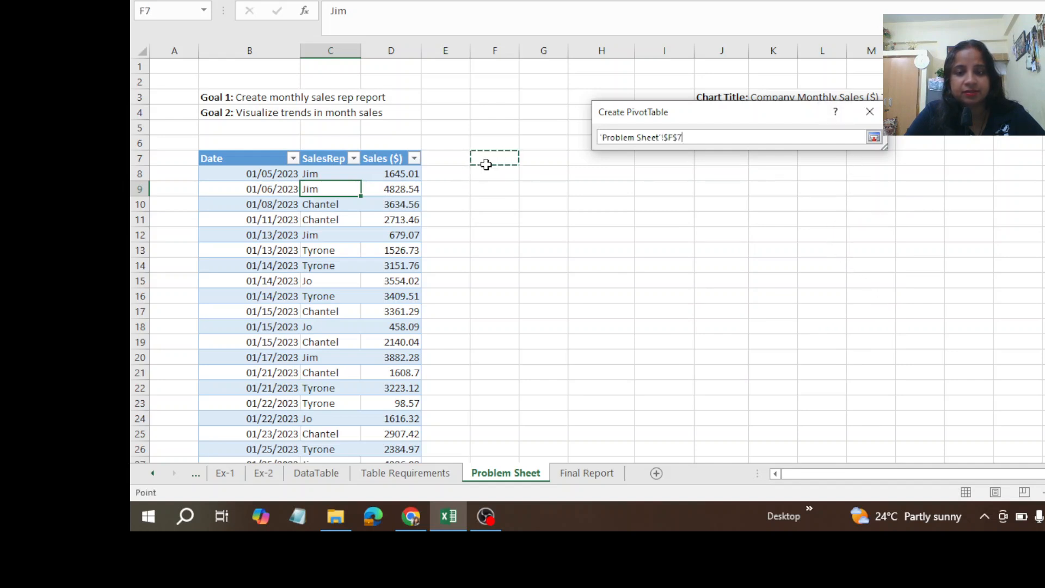
key("Return")
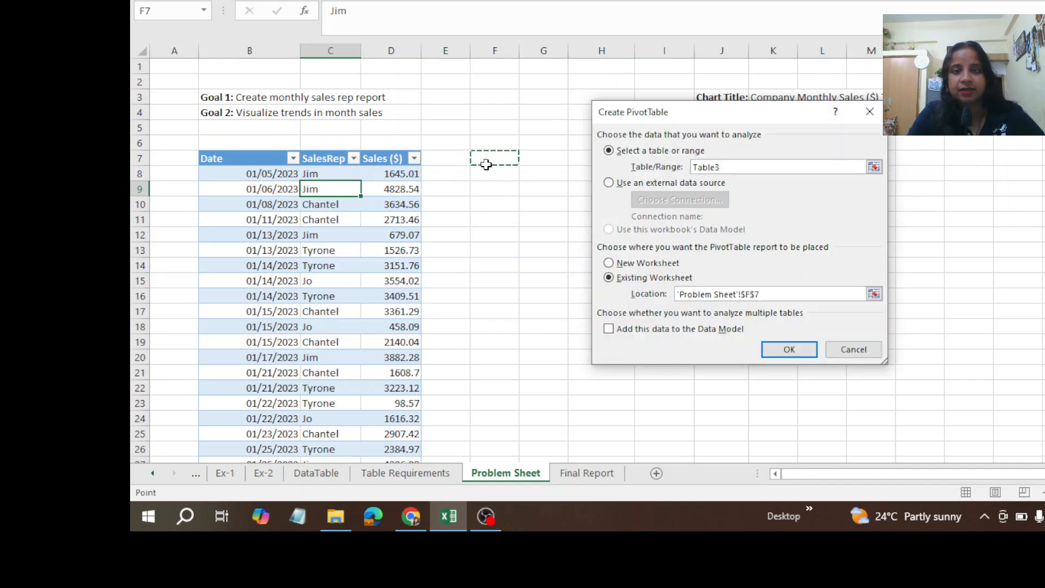
left_click(782, 342)
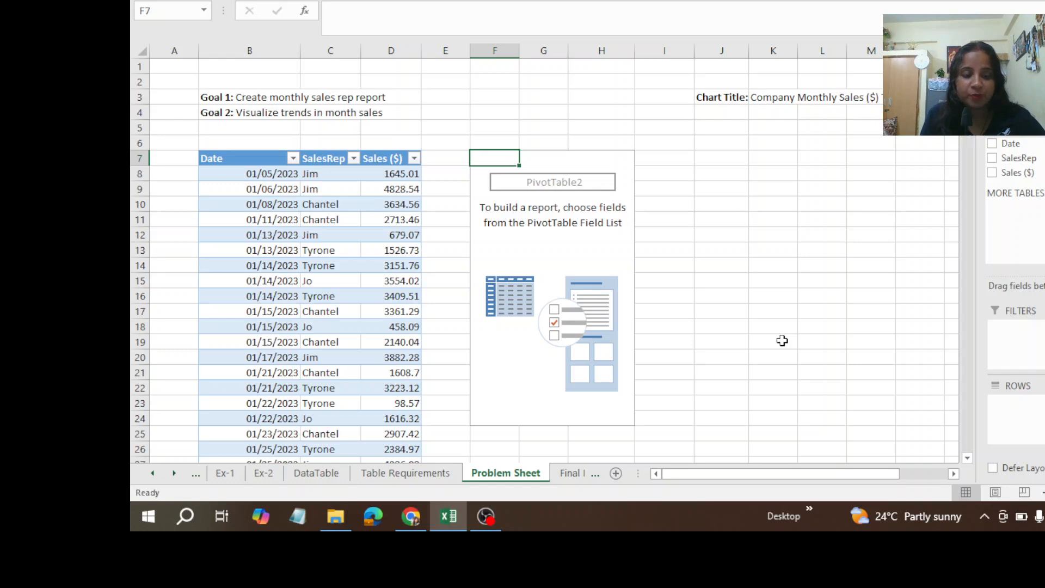
key("ctrl+z")
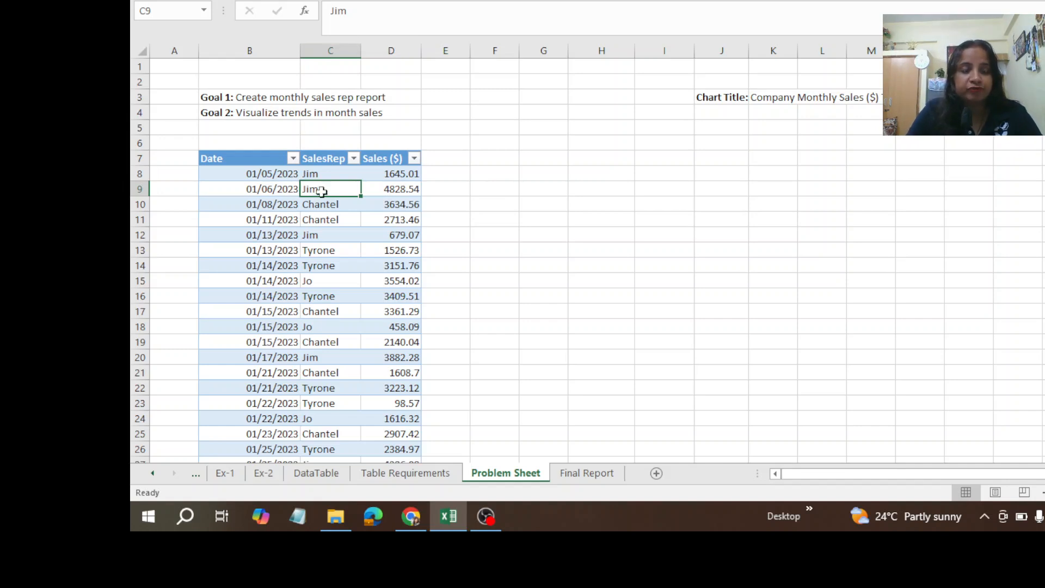
Step: Create a PivotTable from the sales table (Table3), starting from cell C9, on the existing worksheet at F7 of the Problem Sheet
left_click(507, 218)
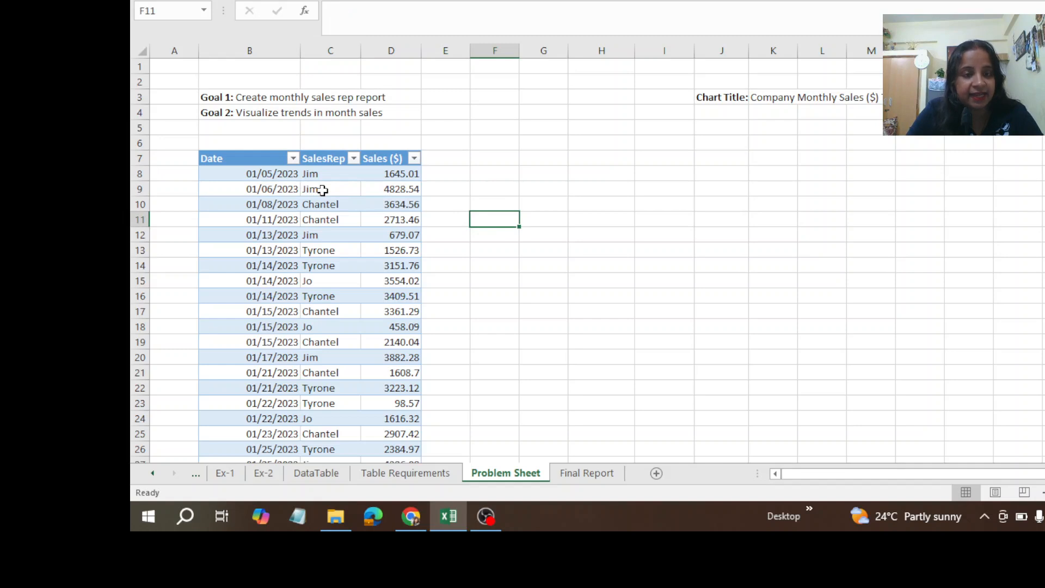
left_click(322, 190)
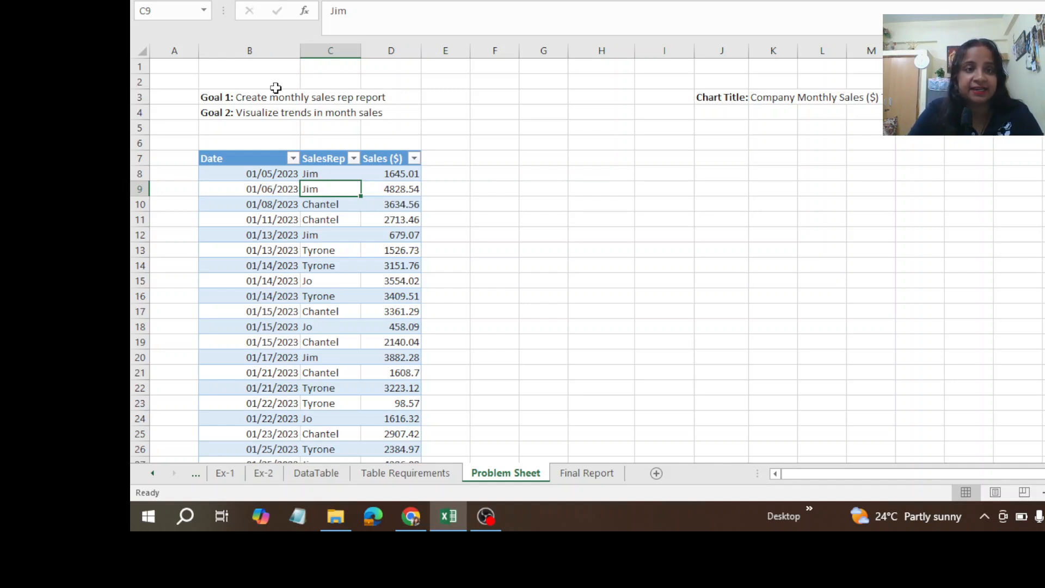
key("alt+n")
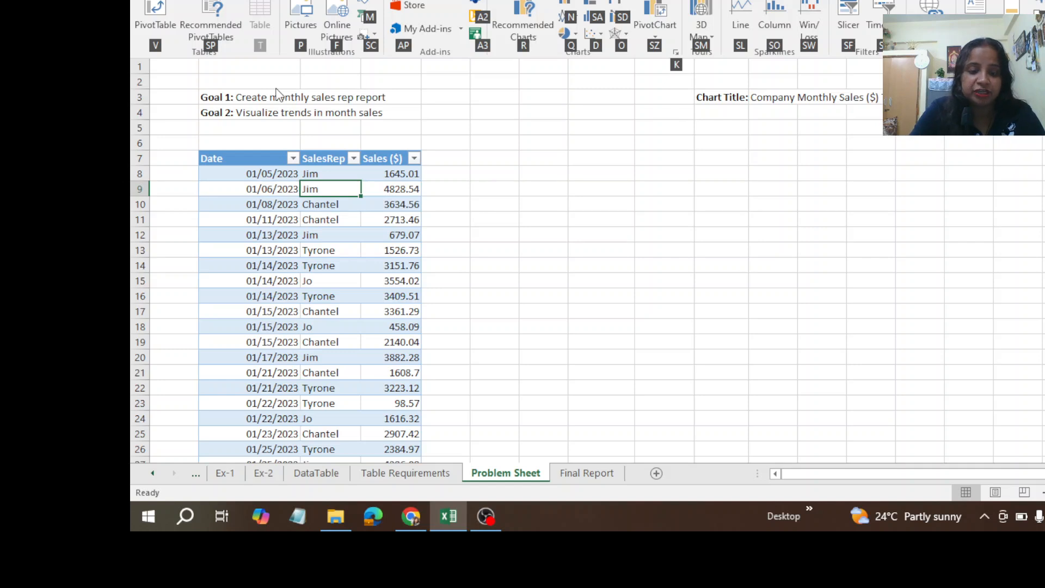
key("v")
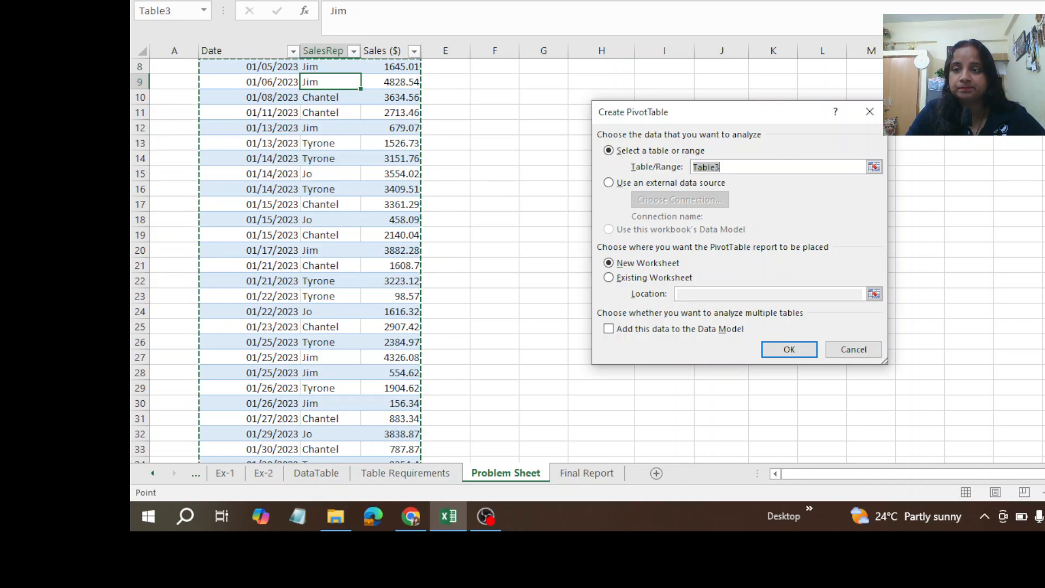
scroll(359, 261, "up", 2)
scroll(310, 262, "up", 2)
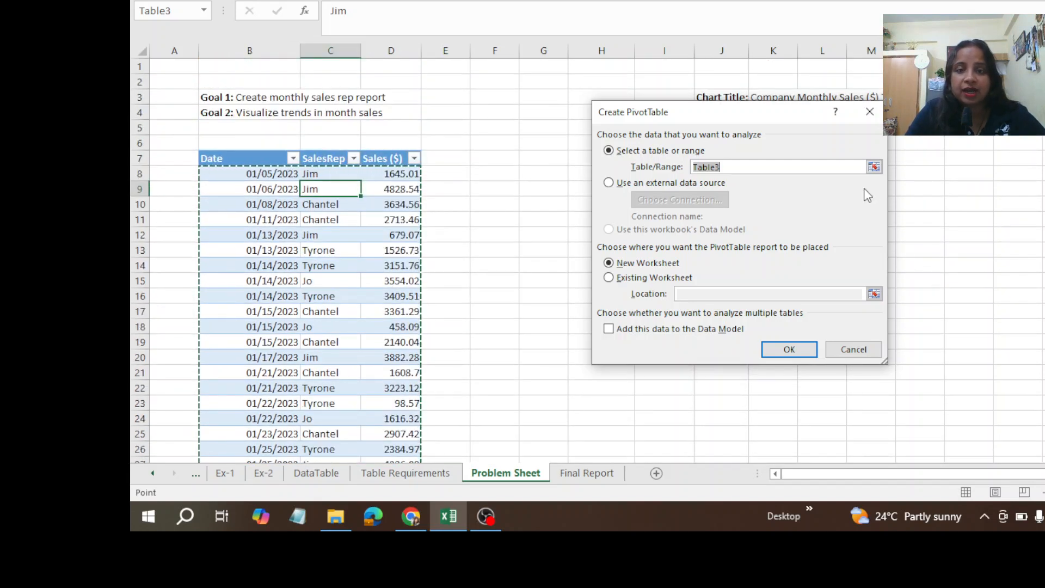
left_click(608, 279)
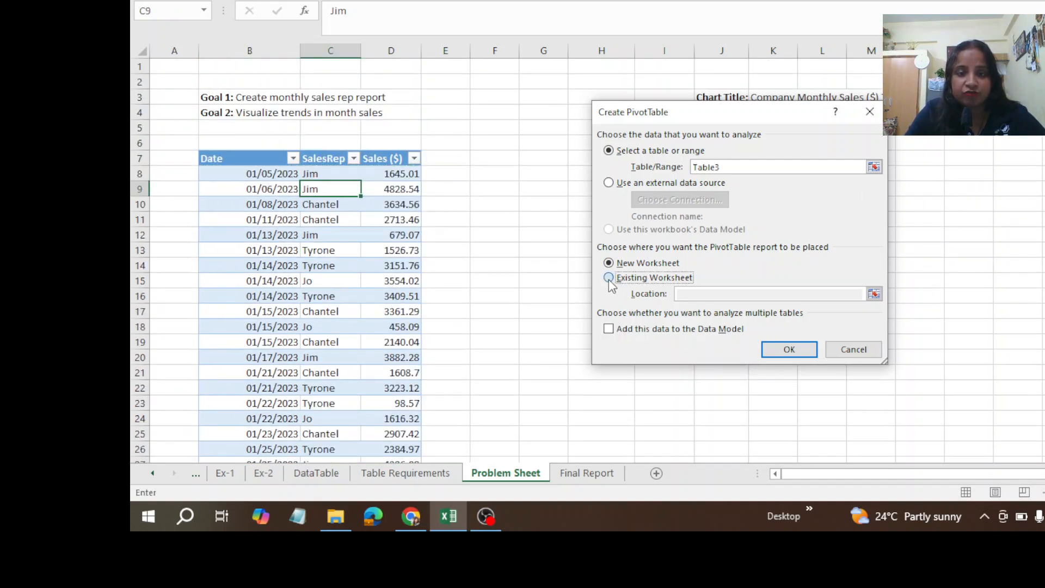
left_click(490, 160)
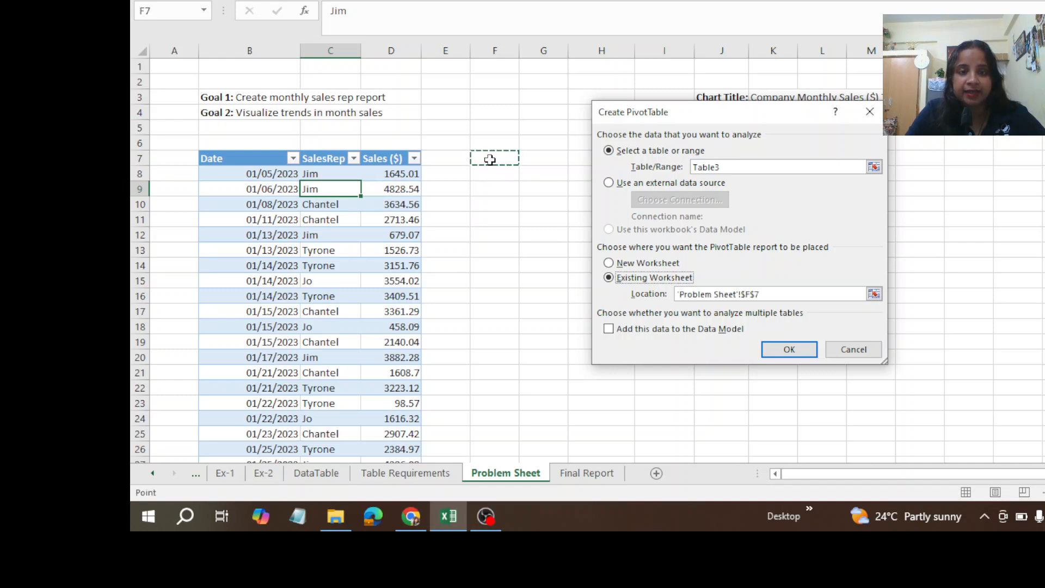
left_click(790, 350)
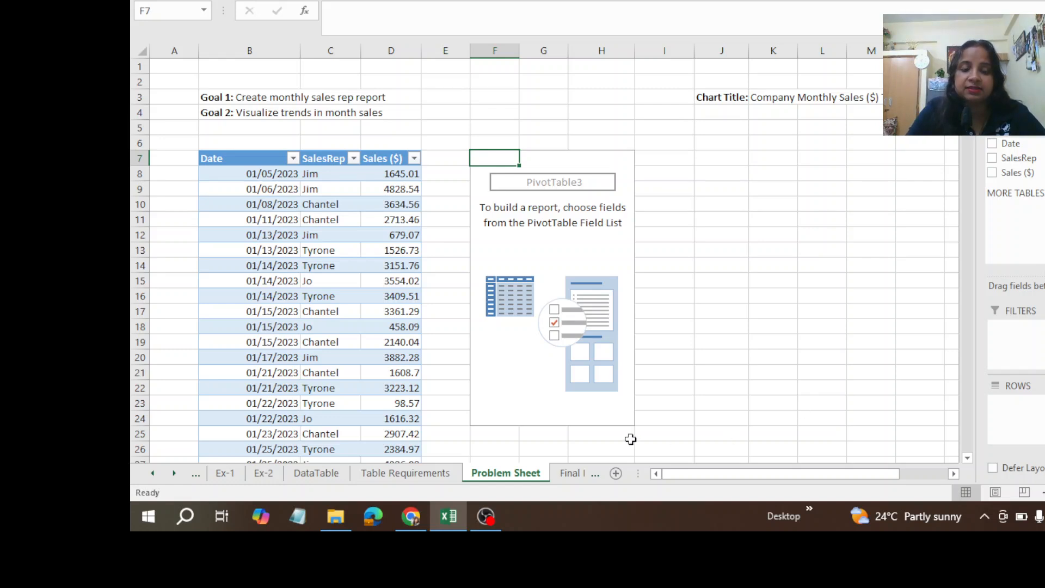
Step: Check the Final Report sheet for the target layout, and add the Date field to the Problem Sheet PivotTable's rows
left_click(563, 478)
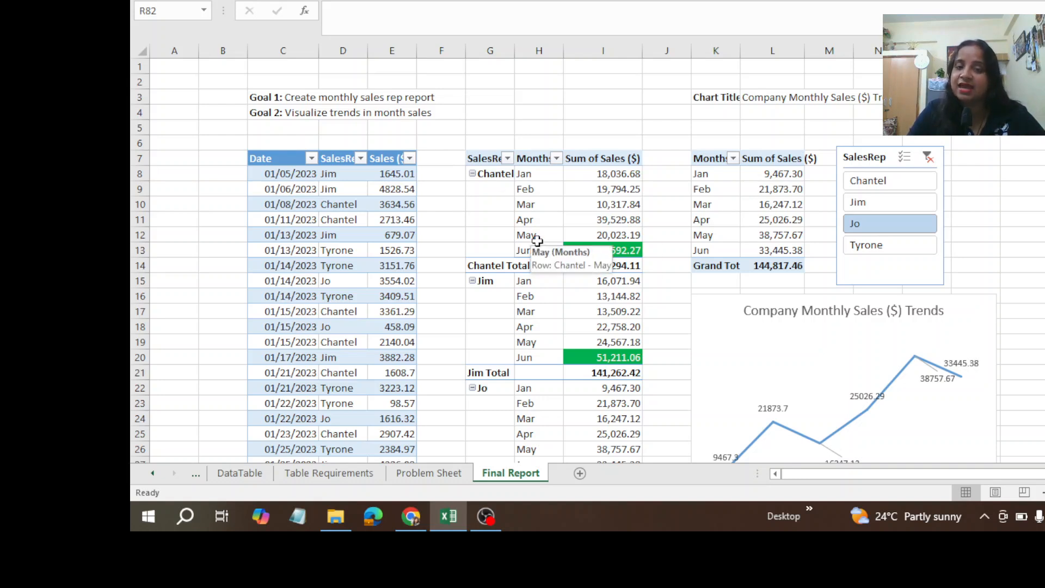
left_click(427, 474)
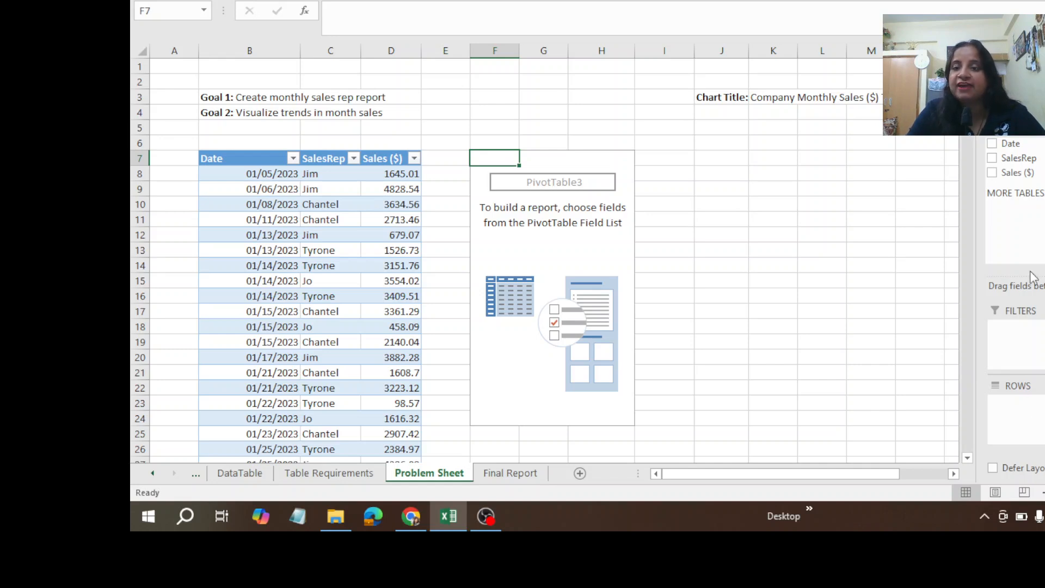
left_click_drag(1004, 146, 1023, 405)
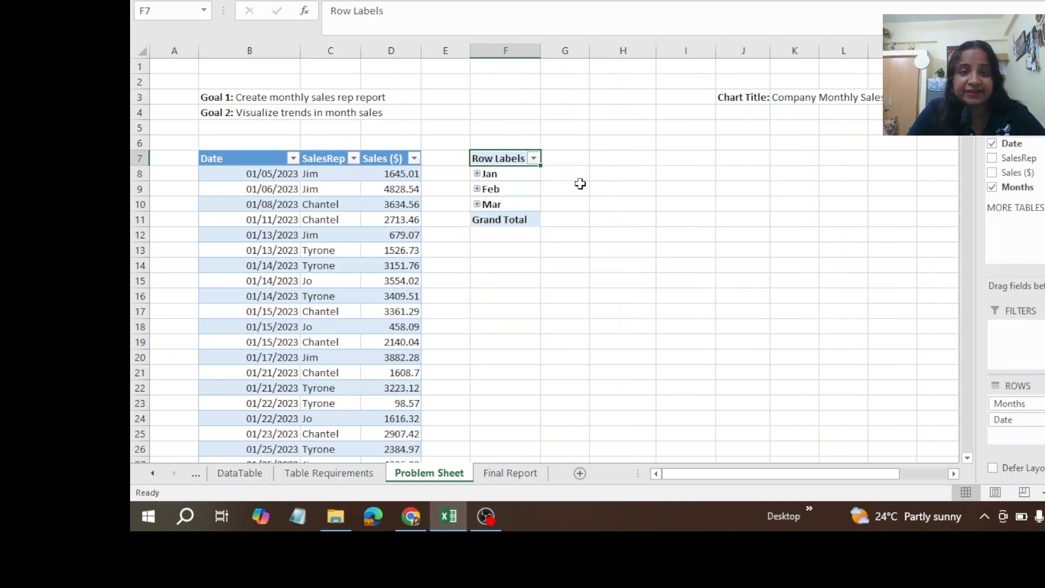
Step: Expand and collapse the Jan group in the PivotTable, and remove the Date field so the rows use only Months
left_click(478, 173)
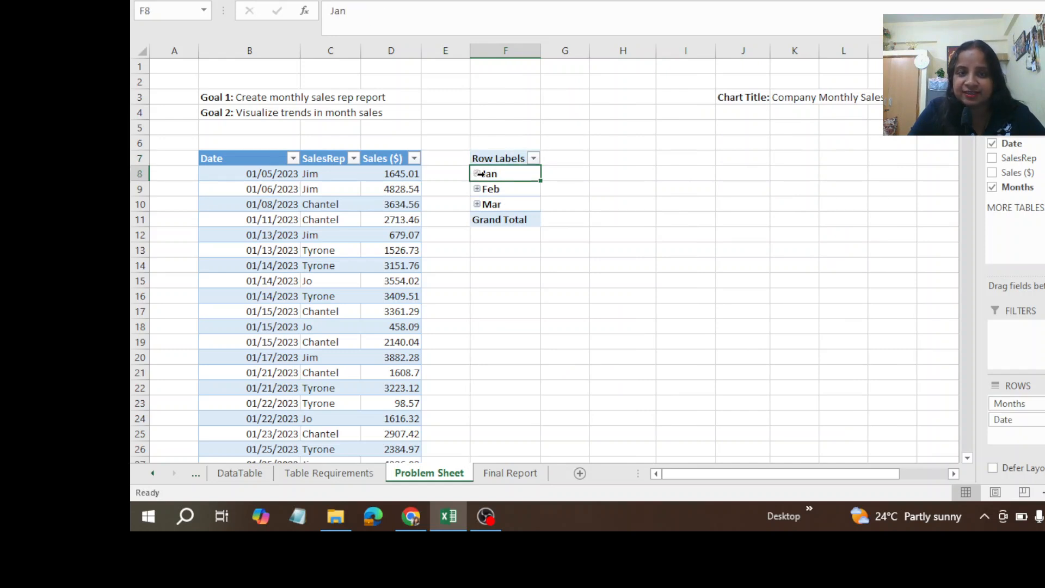
left_click(477, 174)
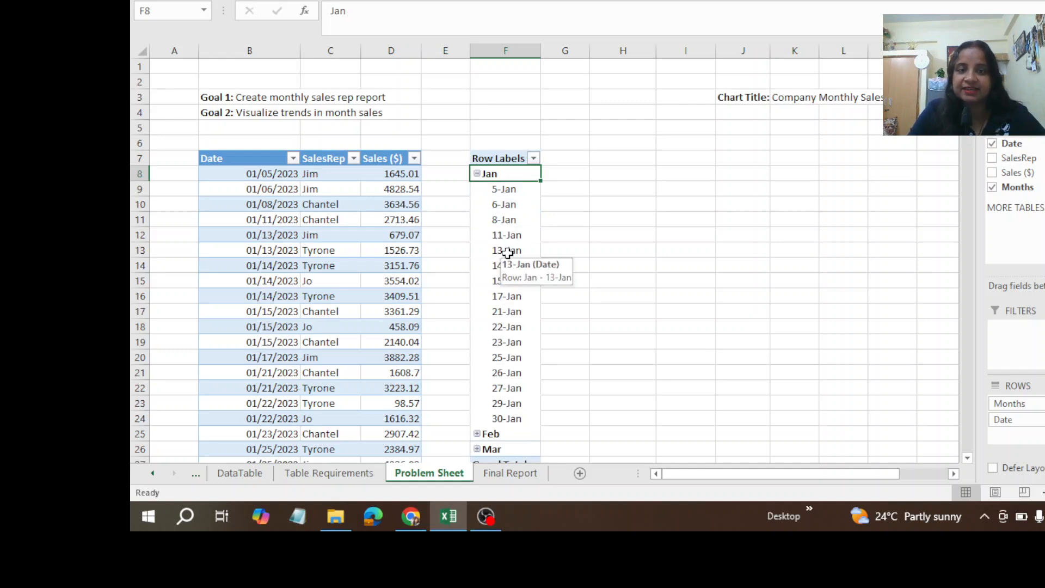
left_click(477, 173)
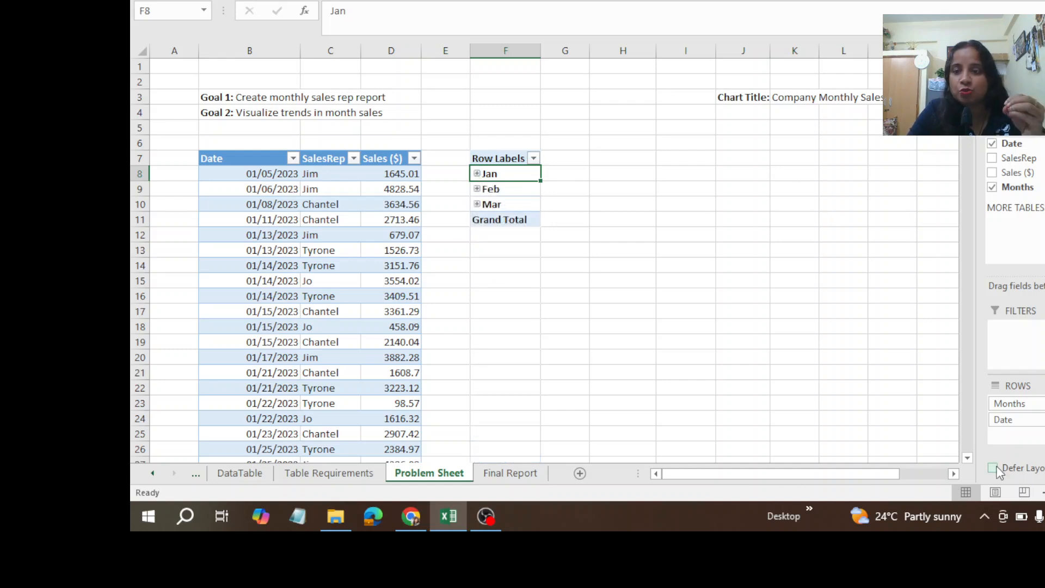
left_click(992, 143)
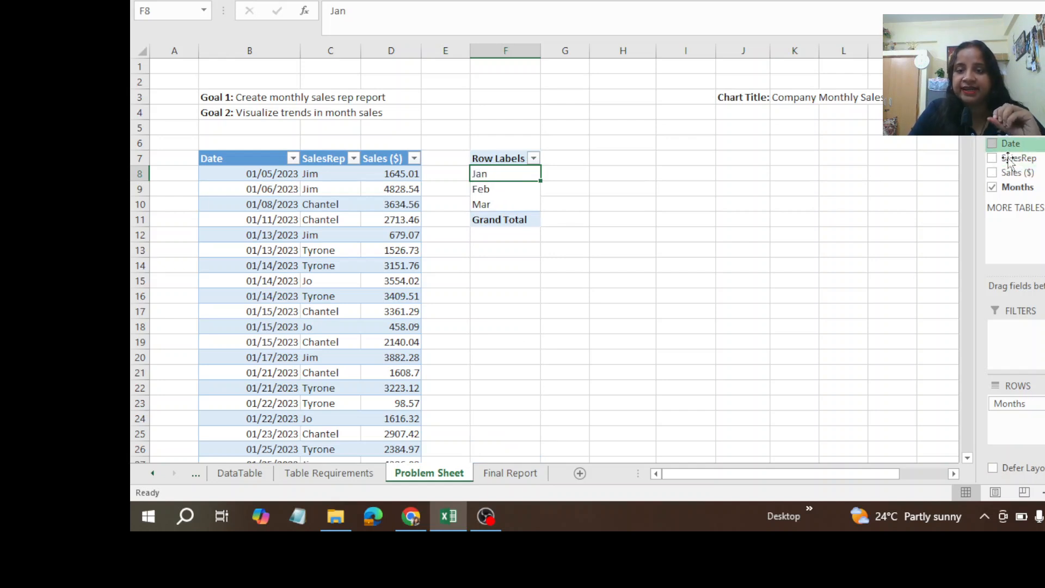
left_click(681, 238)
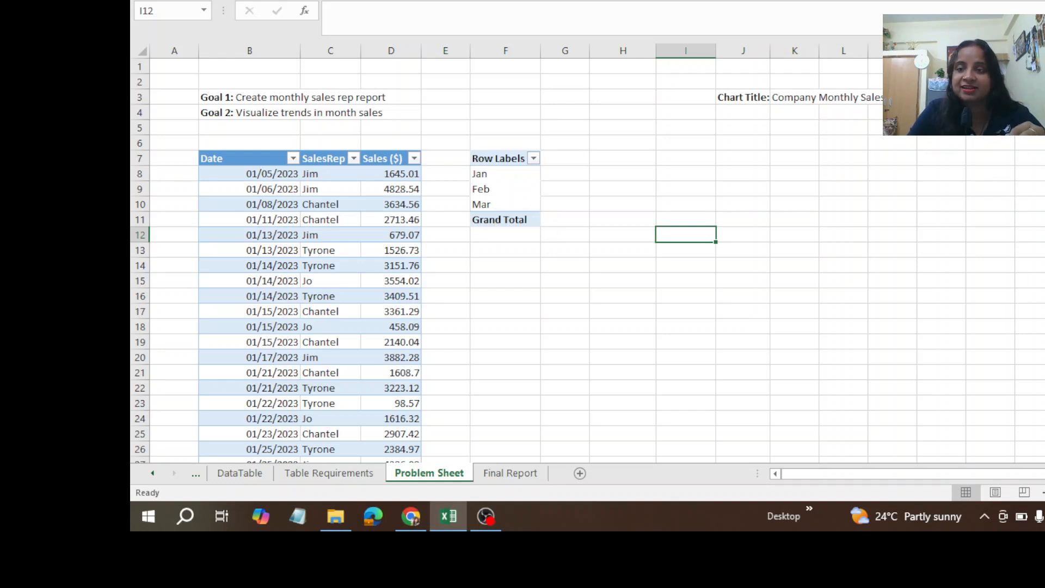
left_click(498, 191)
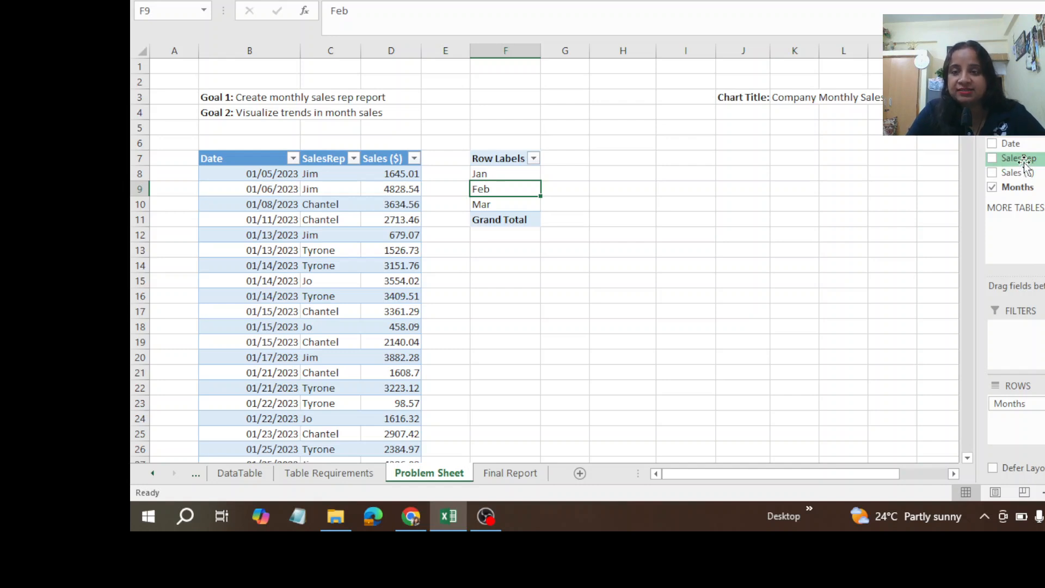
left_click_drag(1025, 163, 1036, 324)
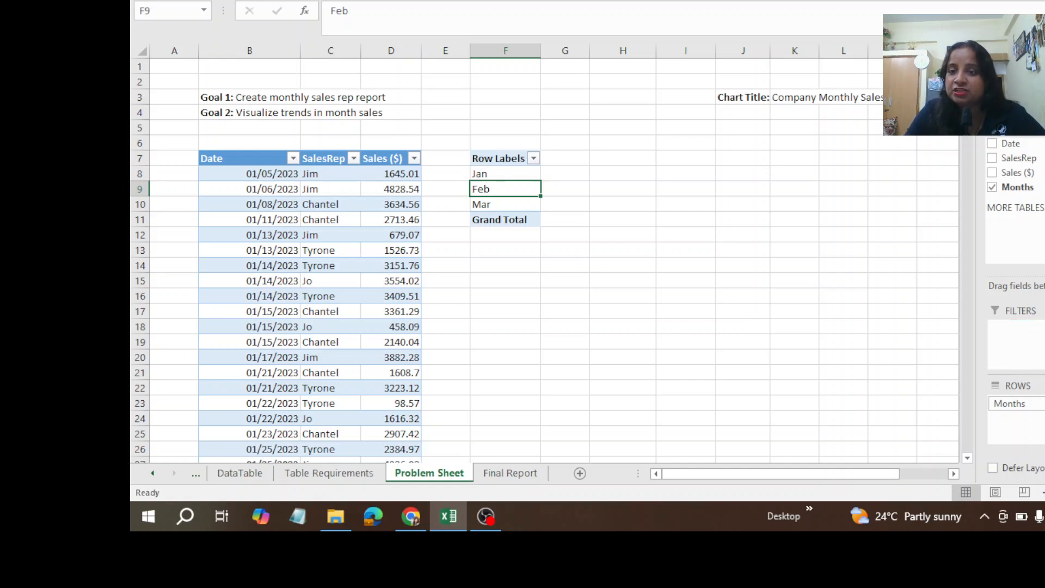
left_click_drag(1040, 288, 1020, 340)
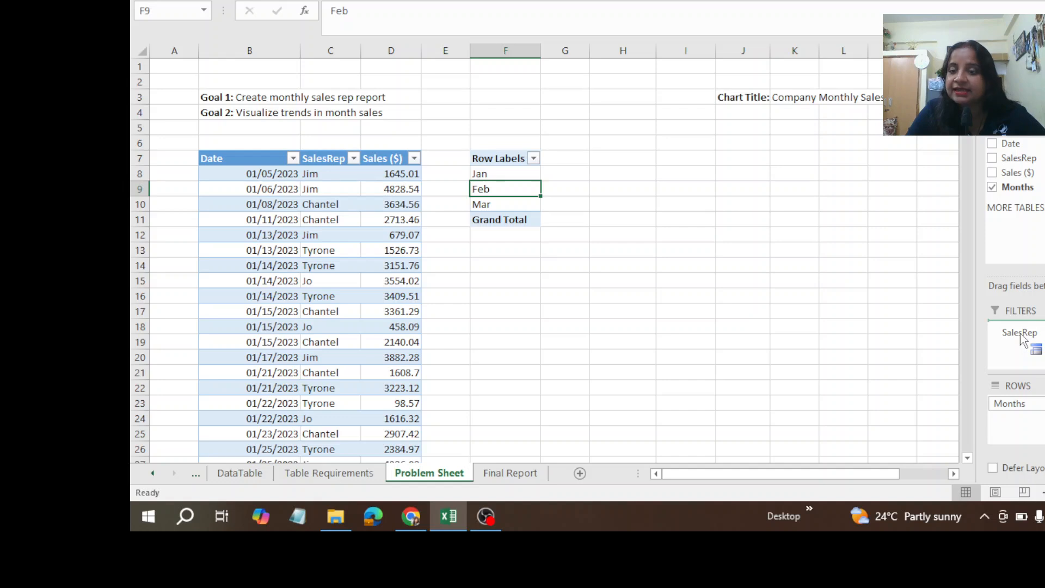
left_click_drag(1021, 340, 1044, 340)
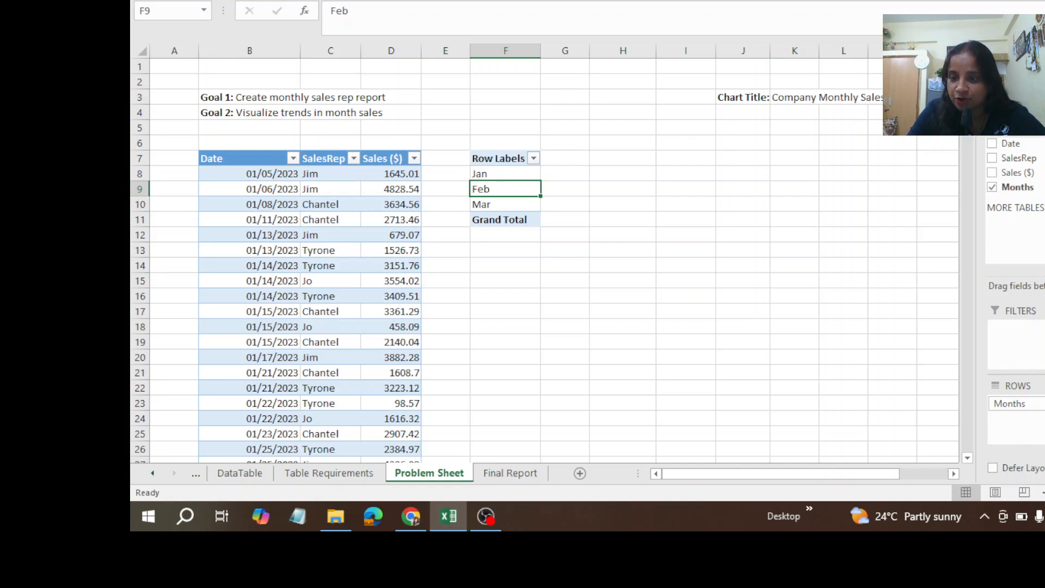
left_click_drag(1028, 158, 1029, 430)
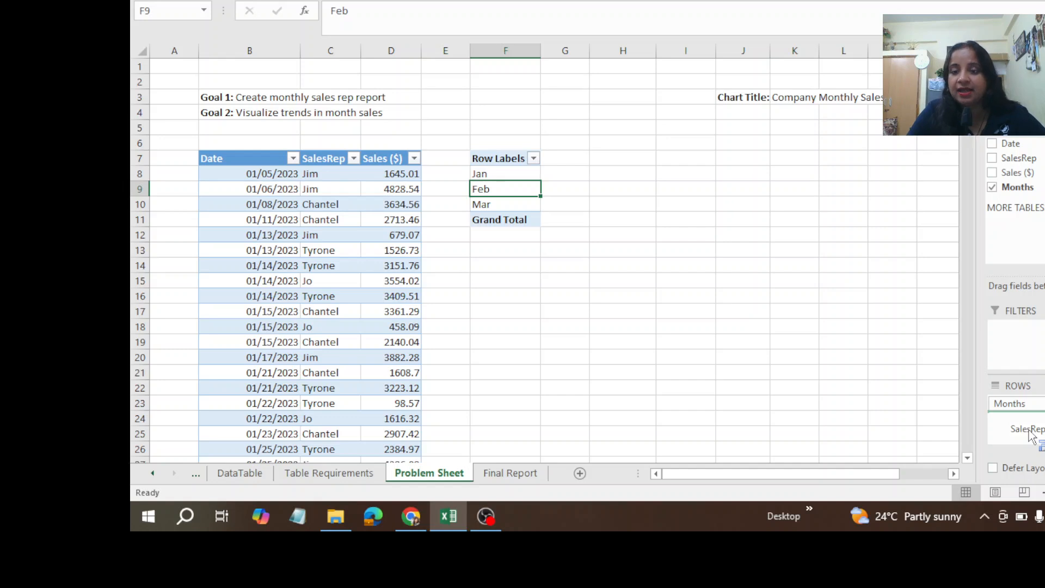
left_click_drag(1028, 431, 912, 341)
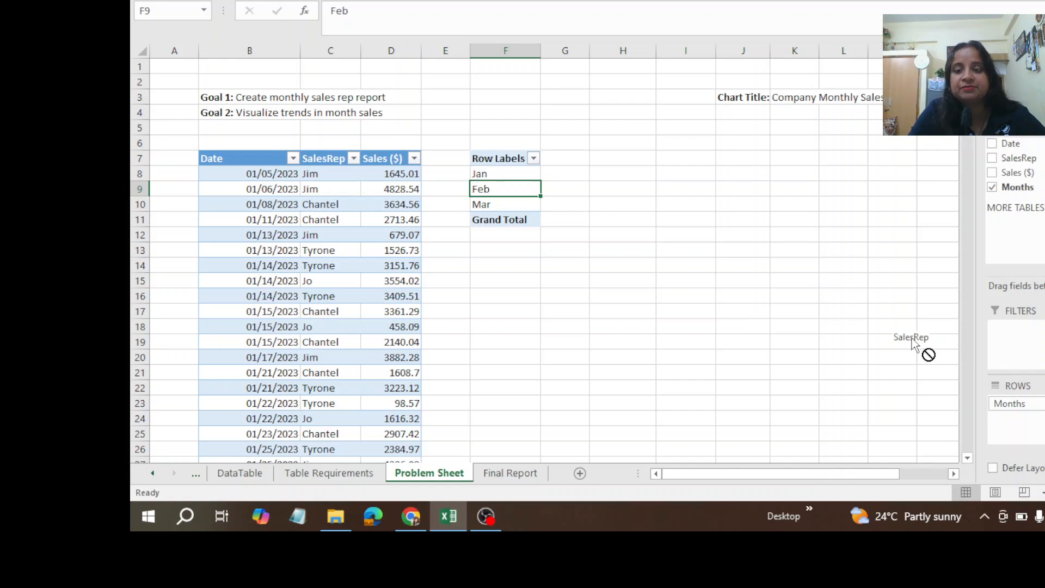
left_click_drag(912, 338, 912, 337)
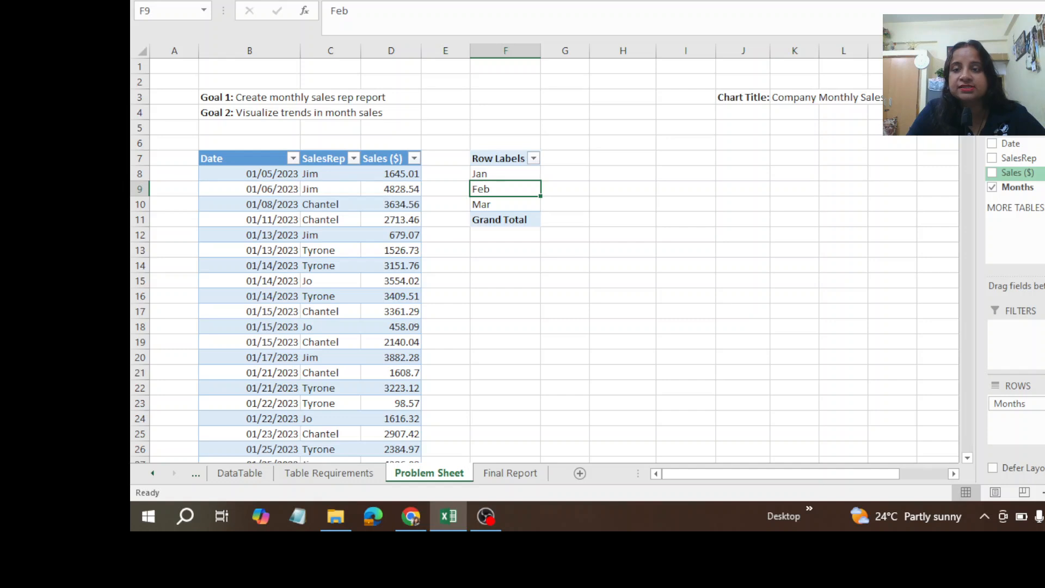
Step: Add SalesRep above Months in the PivotTable rows and Sales ($) as the summed values, and review the sales subtotals and grand total
left_click_drag(1016, 161, 1022, 402)
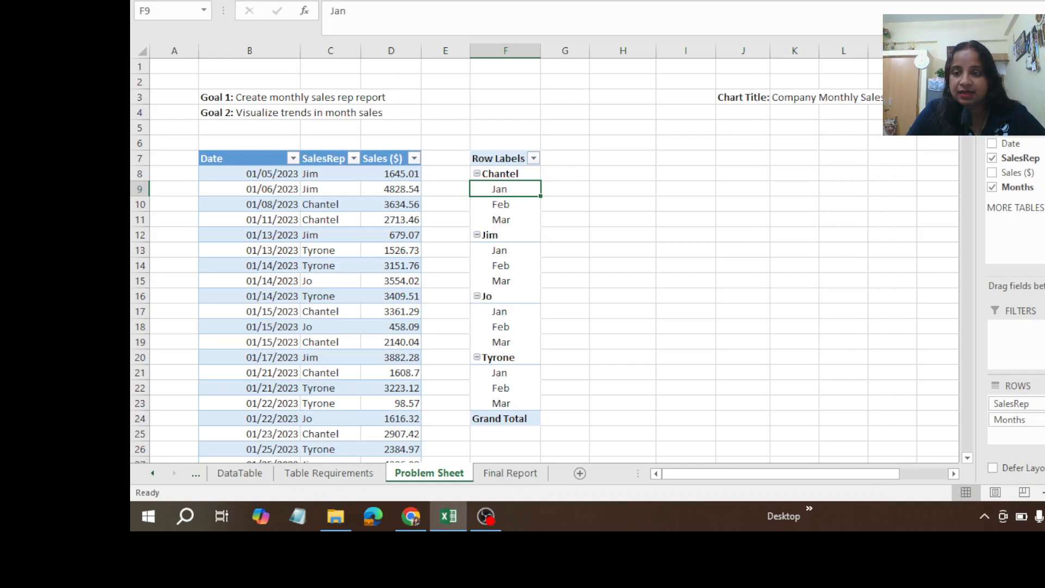
left_click(991, 172)
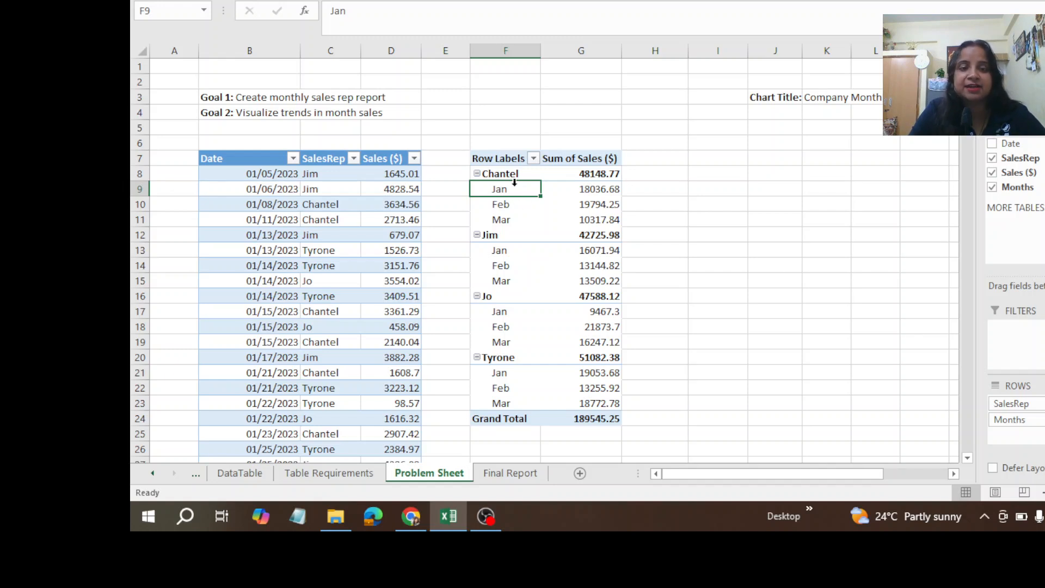
mouse_move(603, 193)
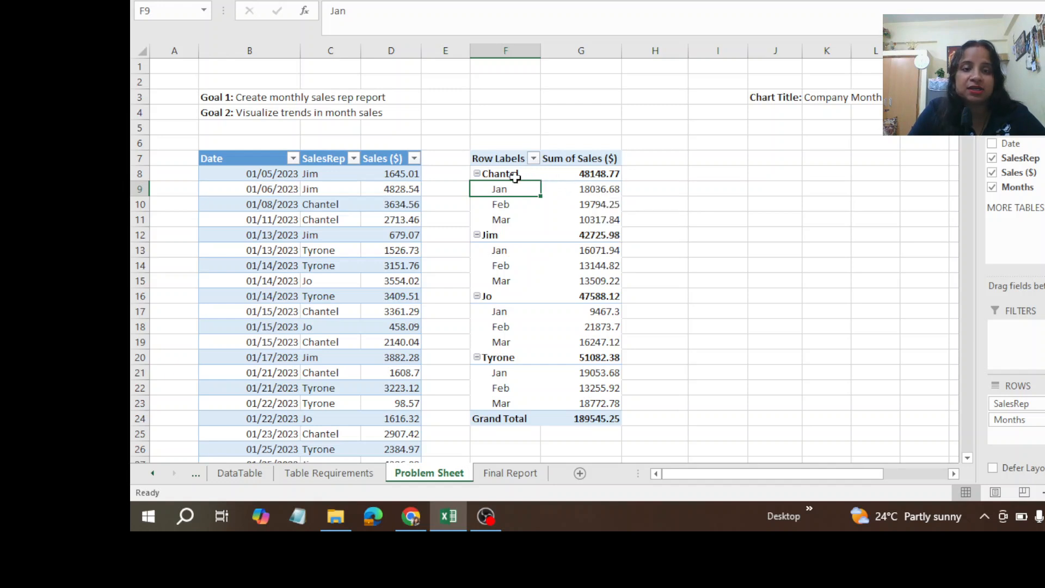
mouse_move(515, 177)
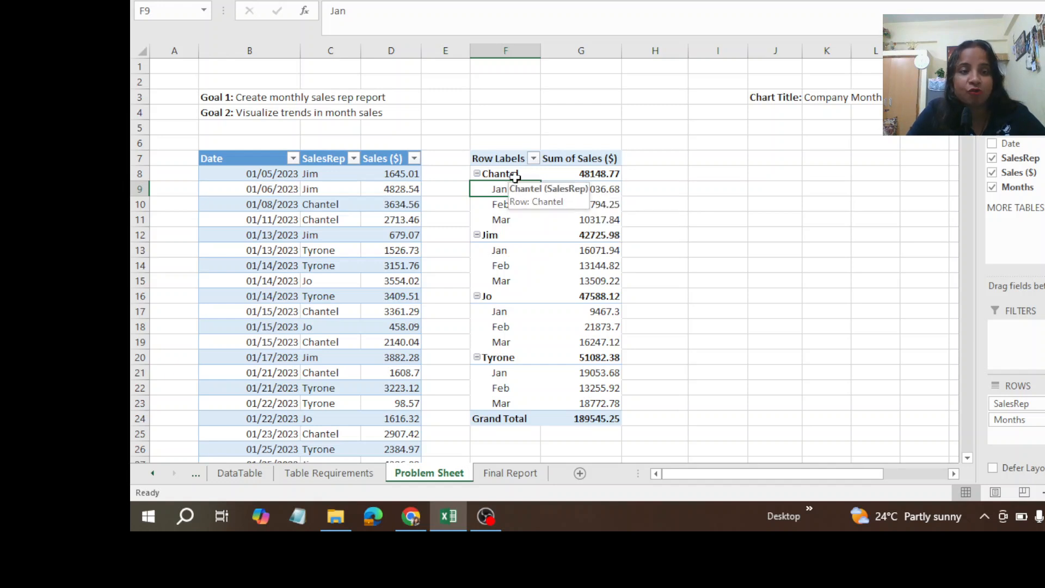
left_click(608, 176)
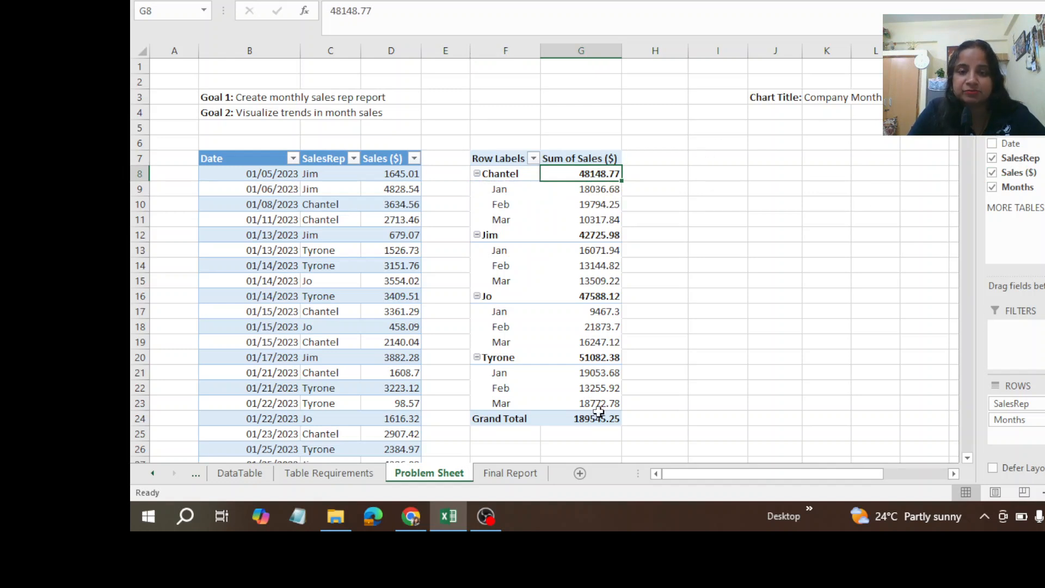
mouse_move(598, 412)
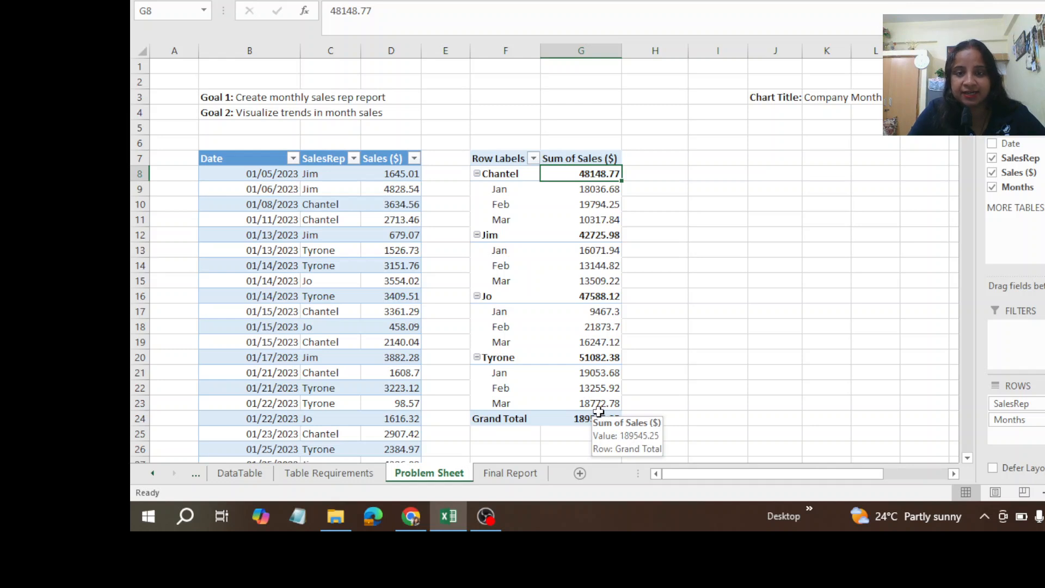
Step: Swap Sales ($) for a count of SalesRep in the PivotTable values, and restore Sales ($) as the values field
left_click_drag(1044, 404, 874, 330)
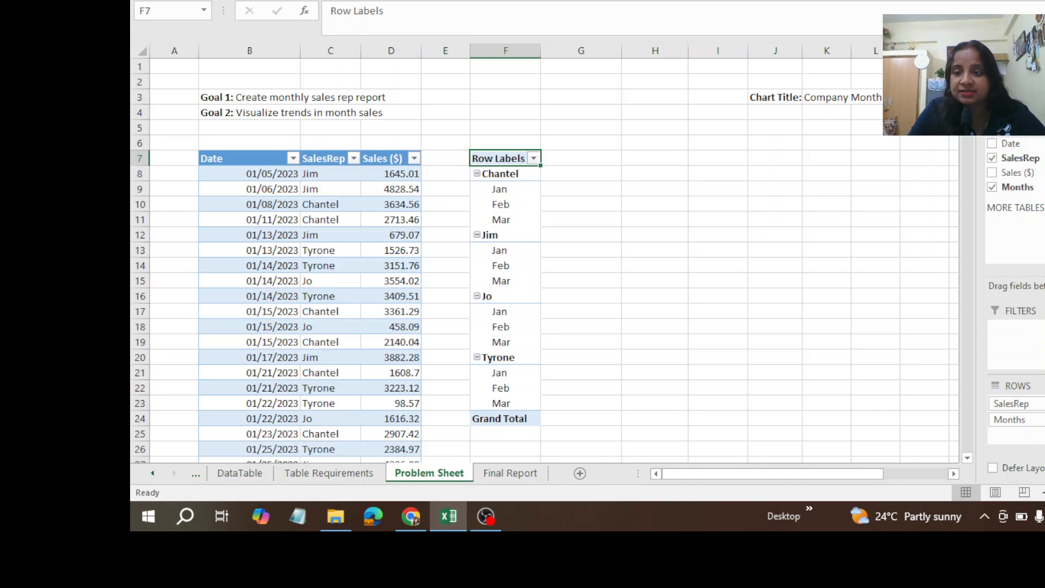
left_click_drag(1020, 158, 1044, 405)
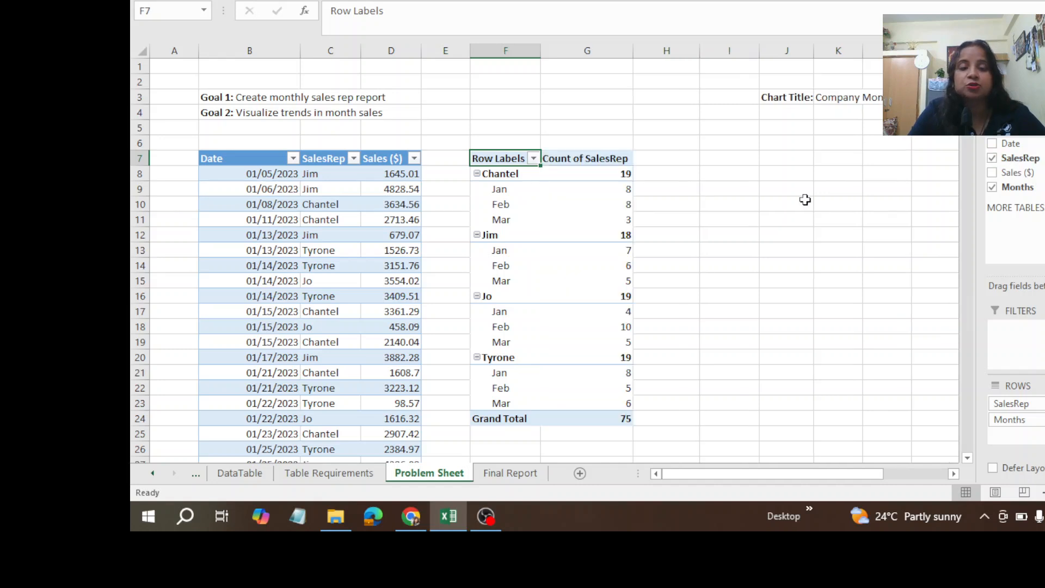
mouse_move(610, 379)
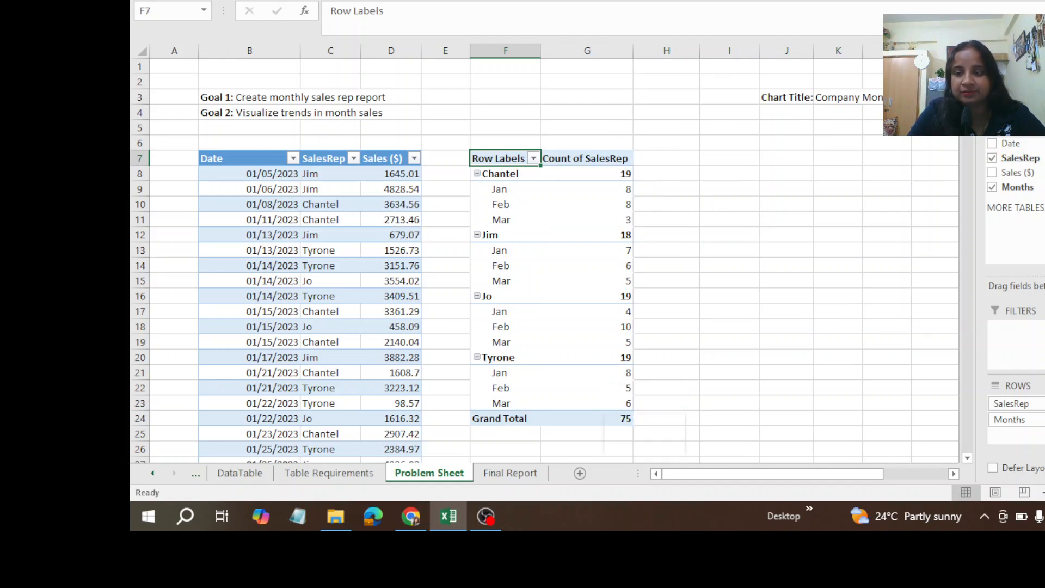
left_click_drag(1036, 405, 928, 299)
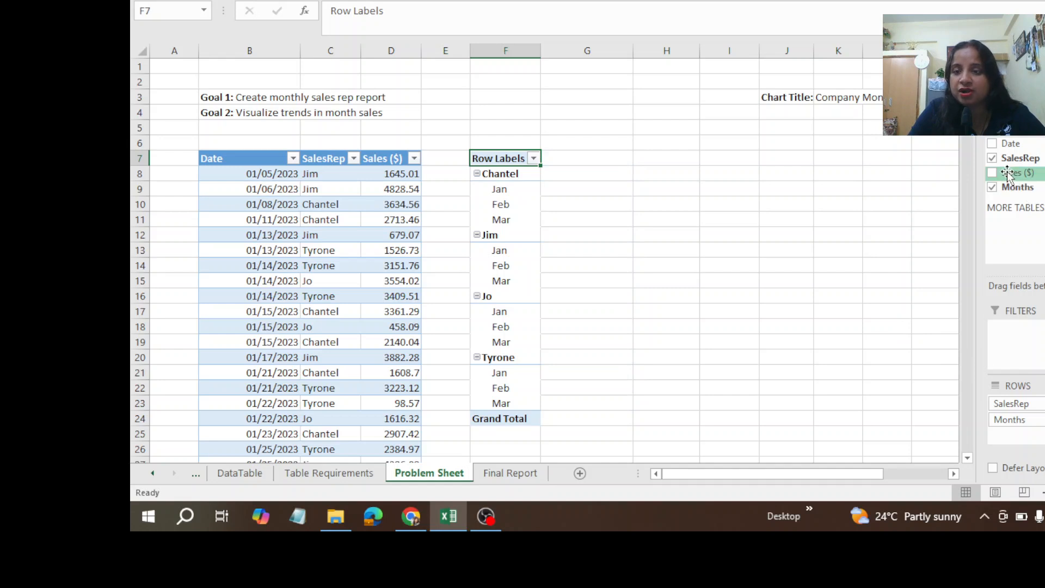
left_click_drag(1017, 173, 1044, 405)
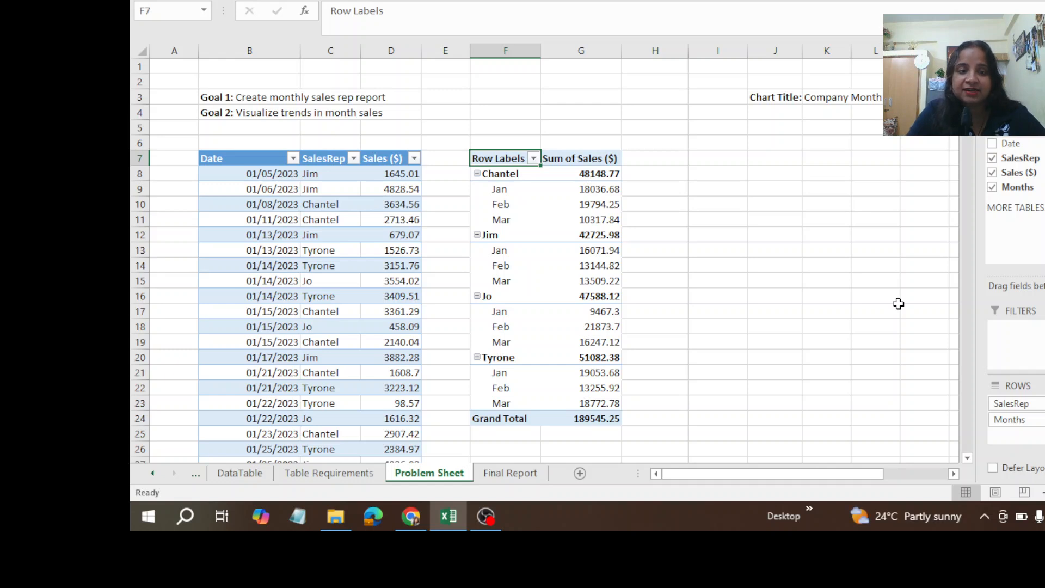
Step: Review the DataTable and Table Requirements sheets, and return to the Problem Sheet
left_click(243, 474)
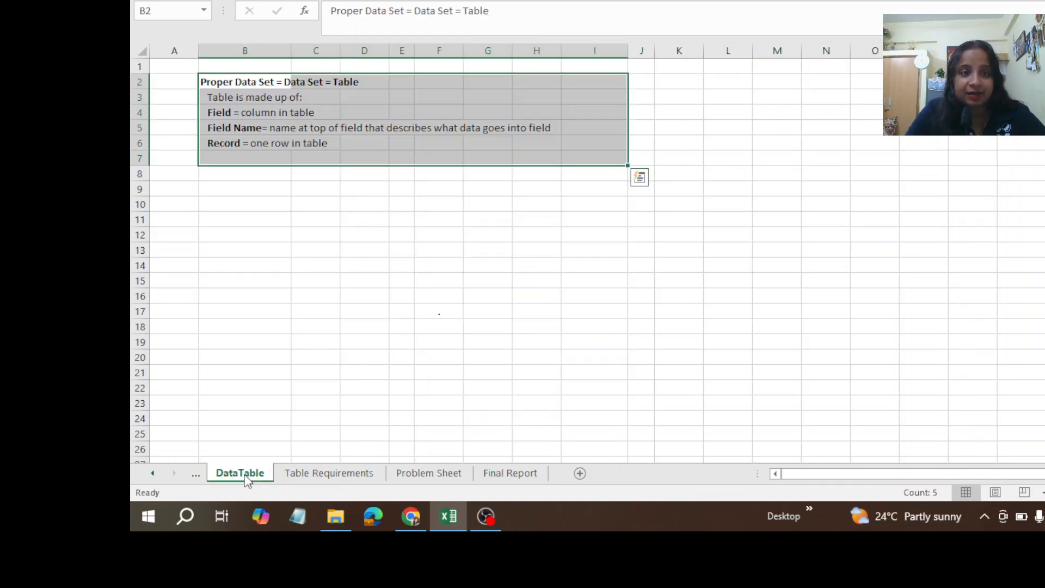
left_click(319, 474)
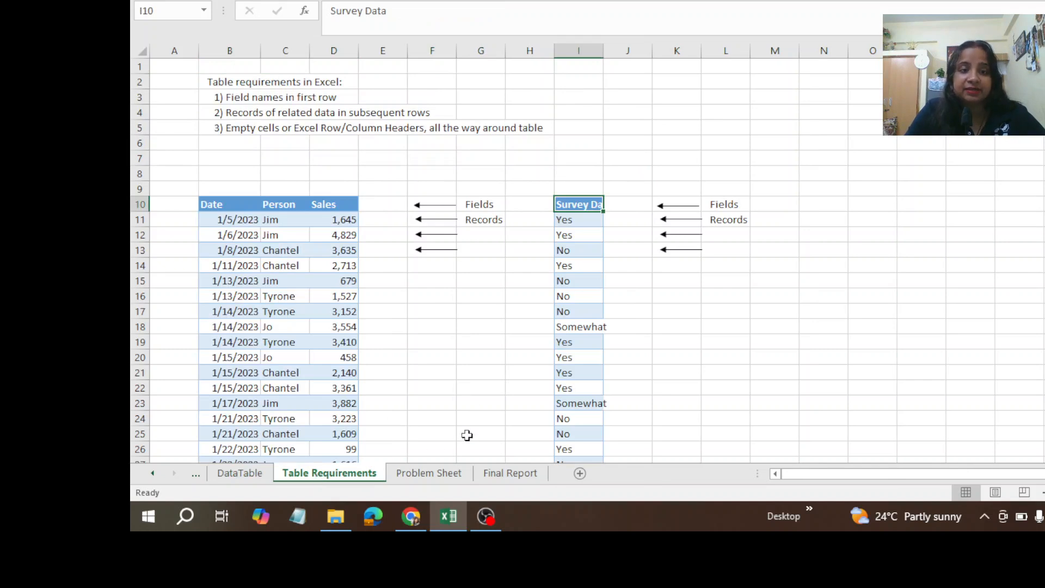
left_click(418, 474)
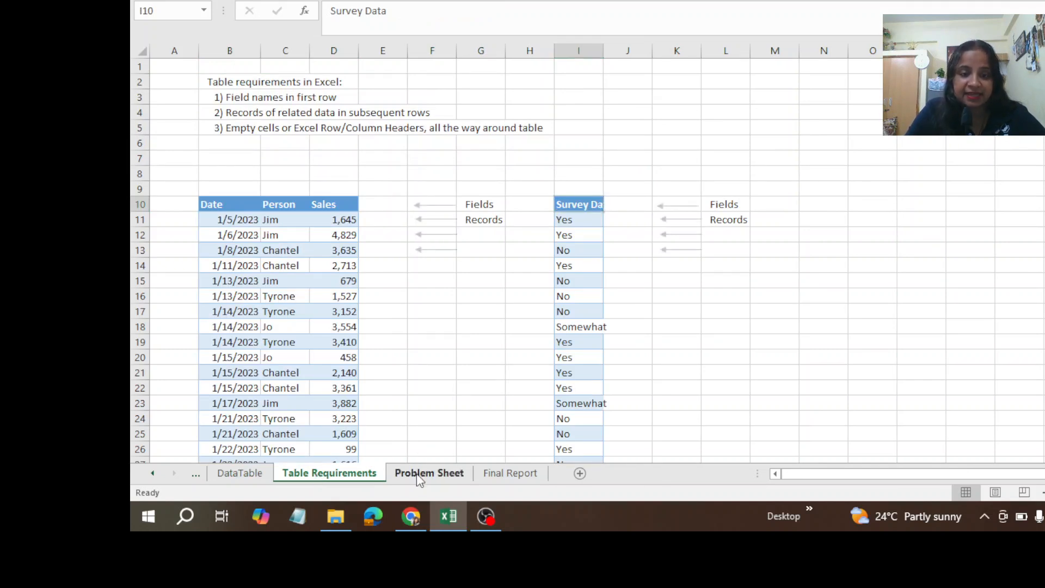